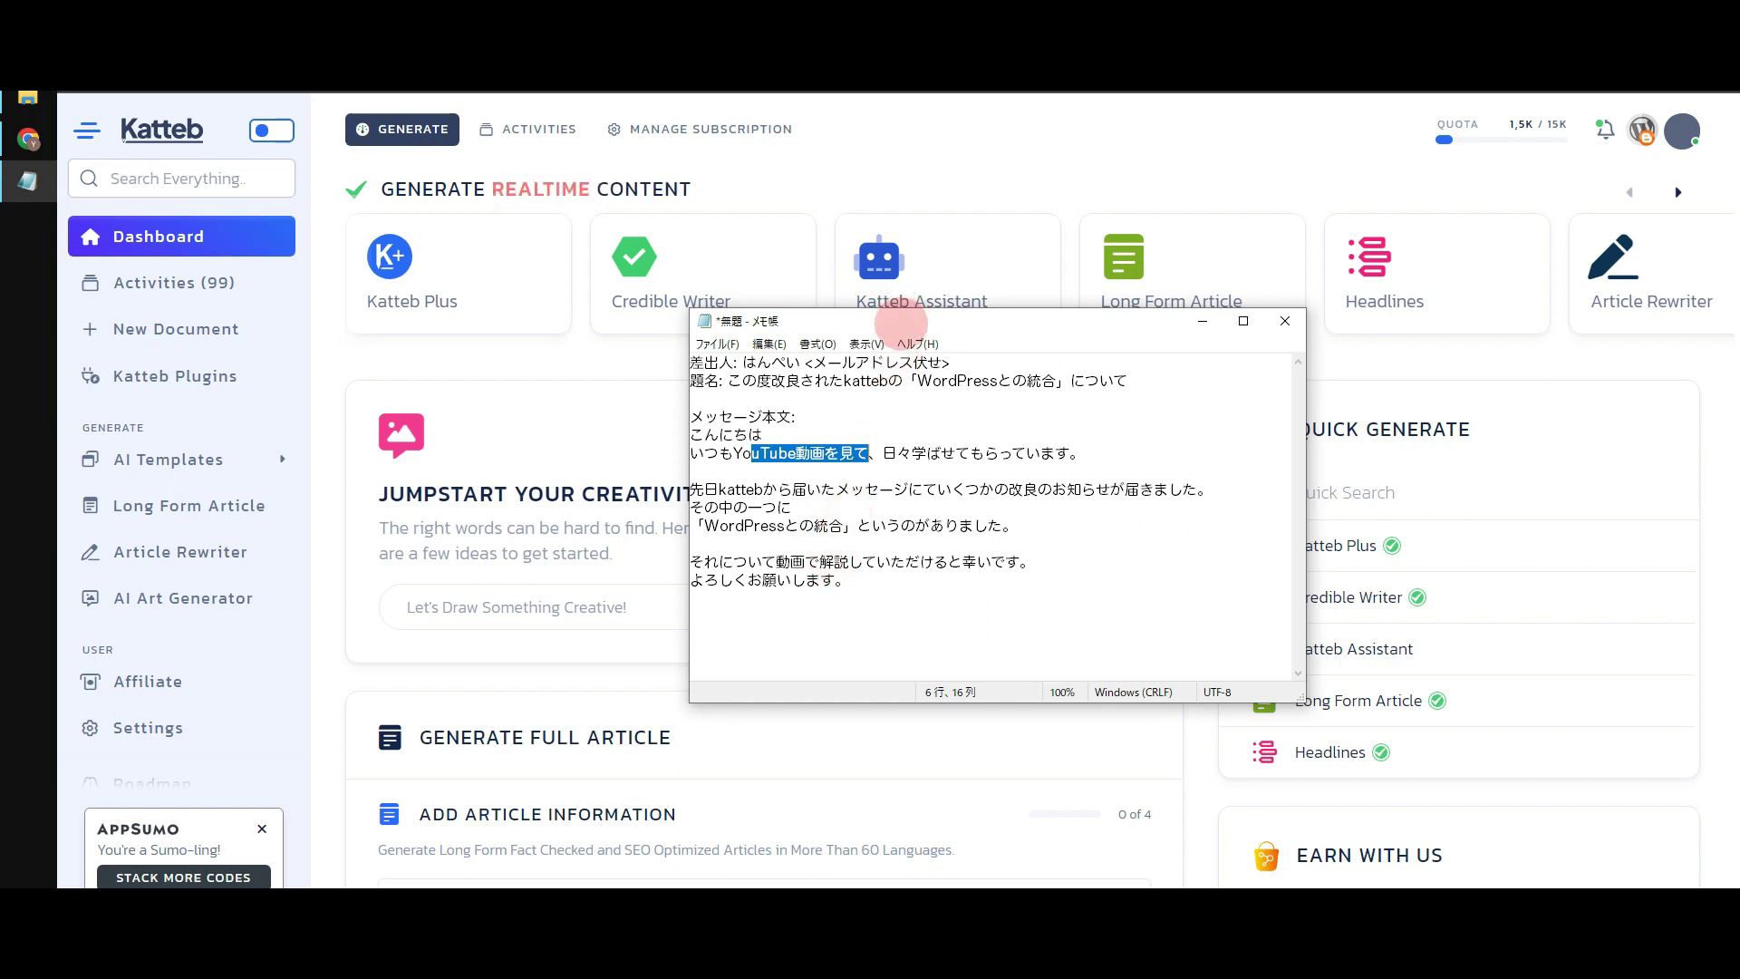
# Switch to the Facebook post announcing the Katteb 23 update and examine its entry on WordPress & Blogger websites integration
pyautogui.moveTo(904, 331); pyautogui.dragTo(1214, 540)
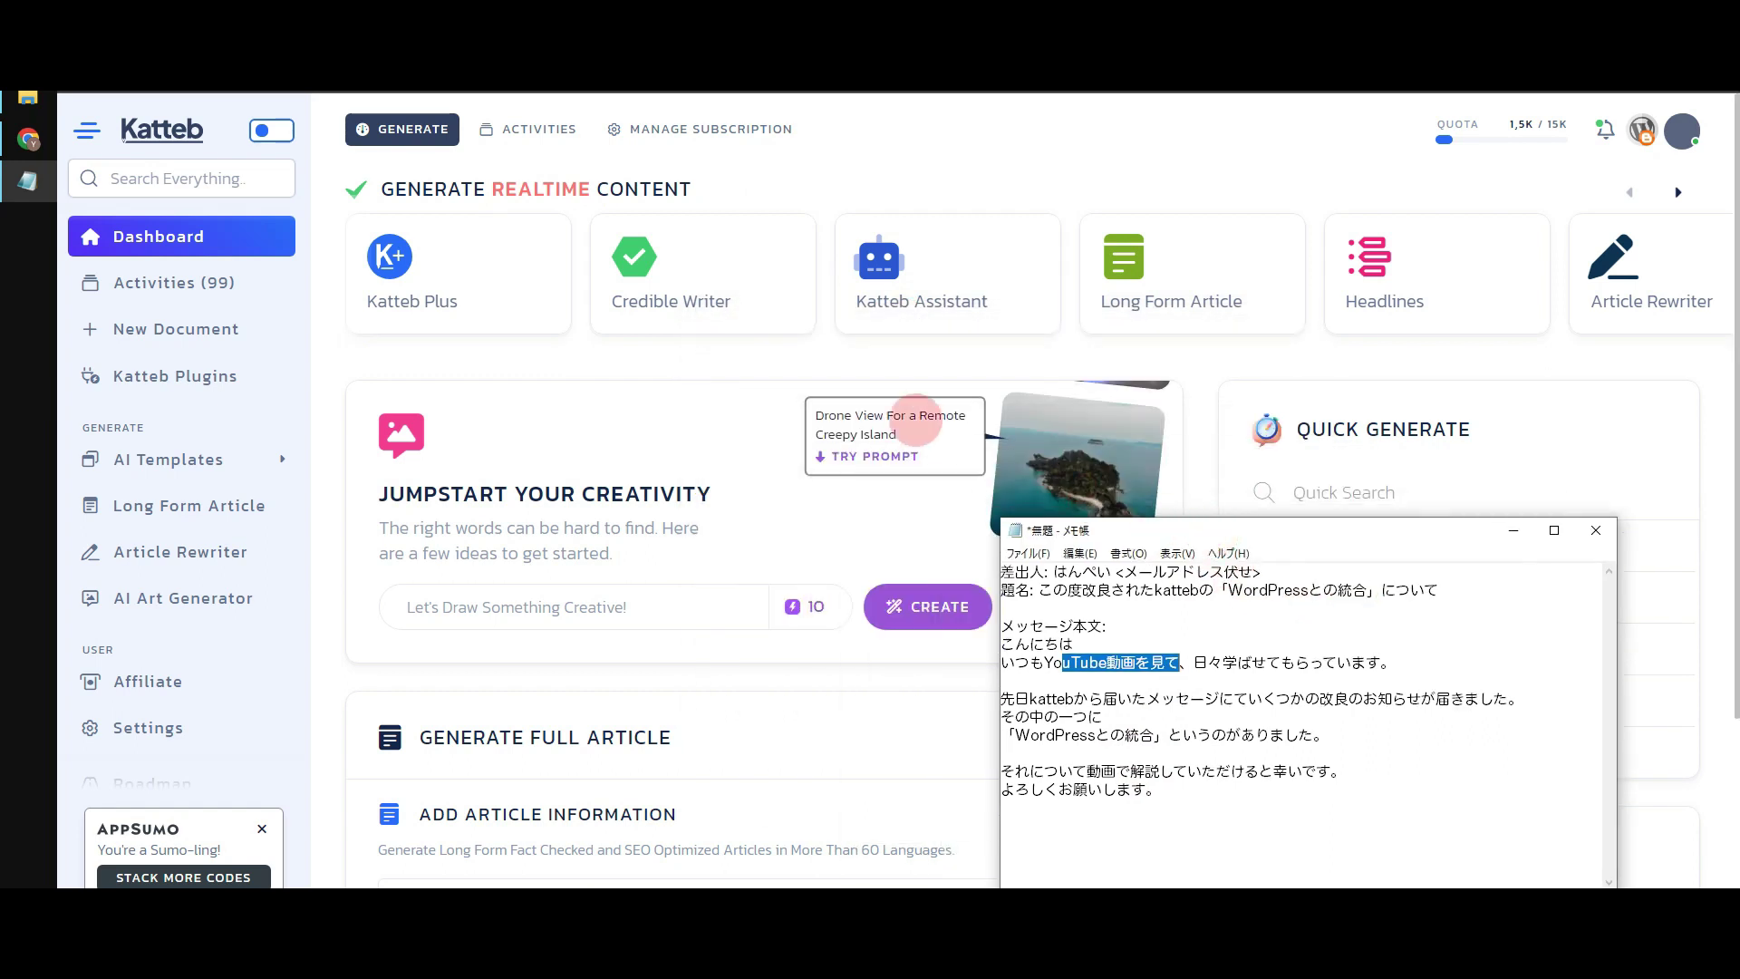
pyautogui.hotkey('ctrl', 'Tab')
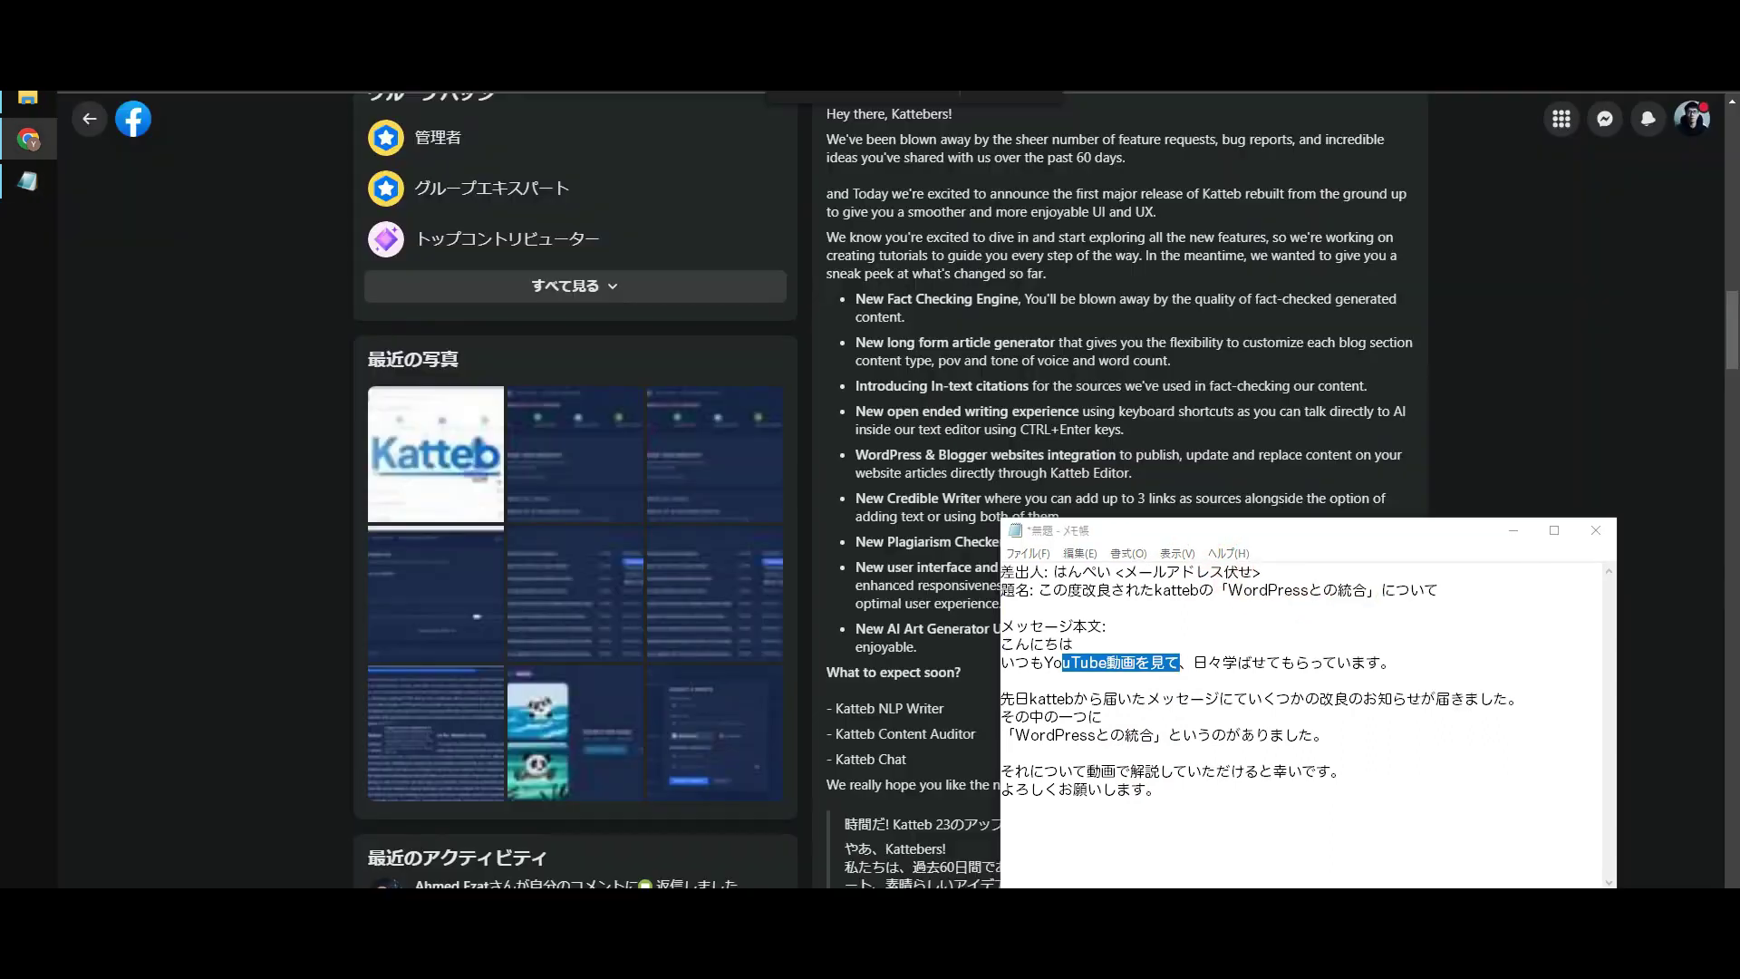
pyautogui.moveTo(1197, 542); pyautogui.dragTo(1445, 716)
pyautogui.scroll(3, 1054, 623)
pyautogui.scroll(-2, 997, 535)
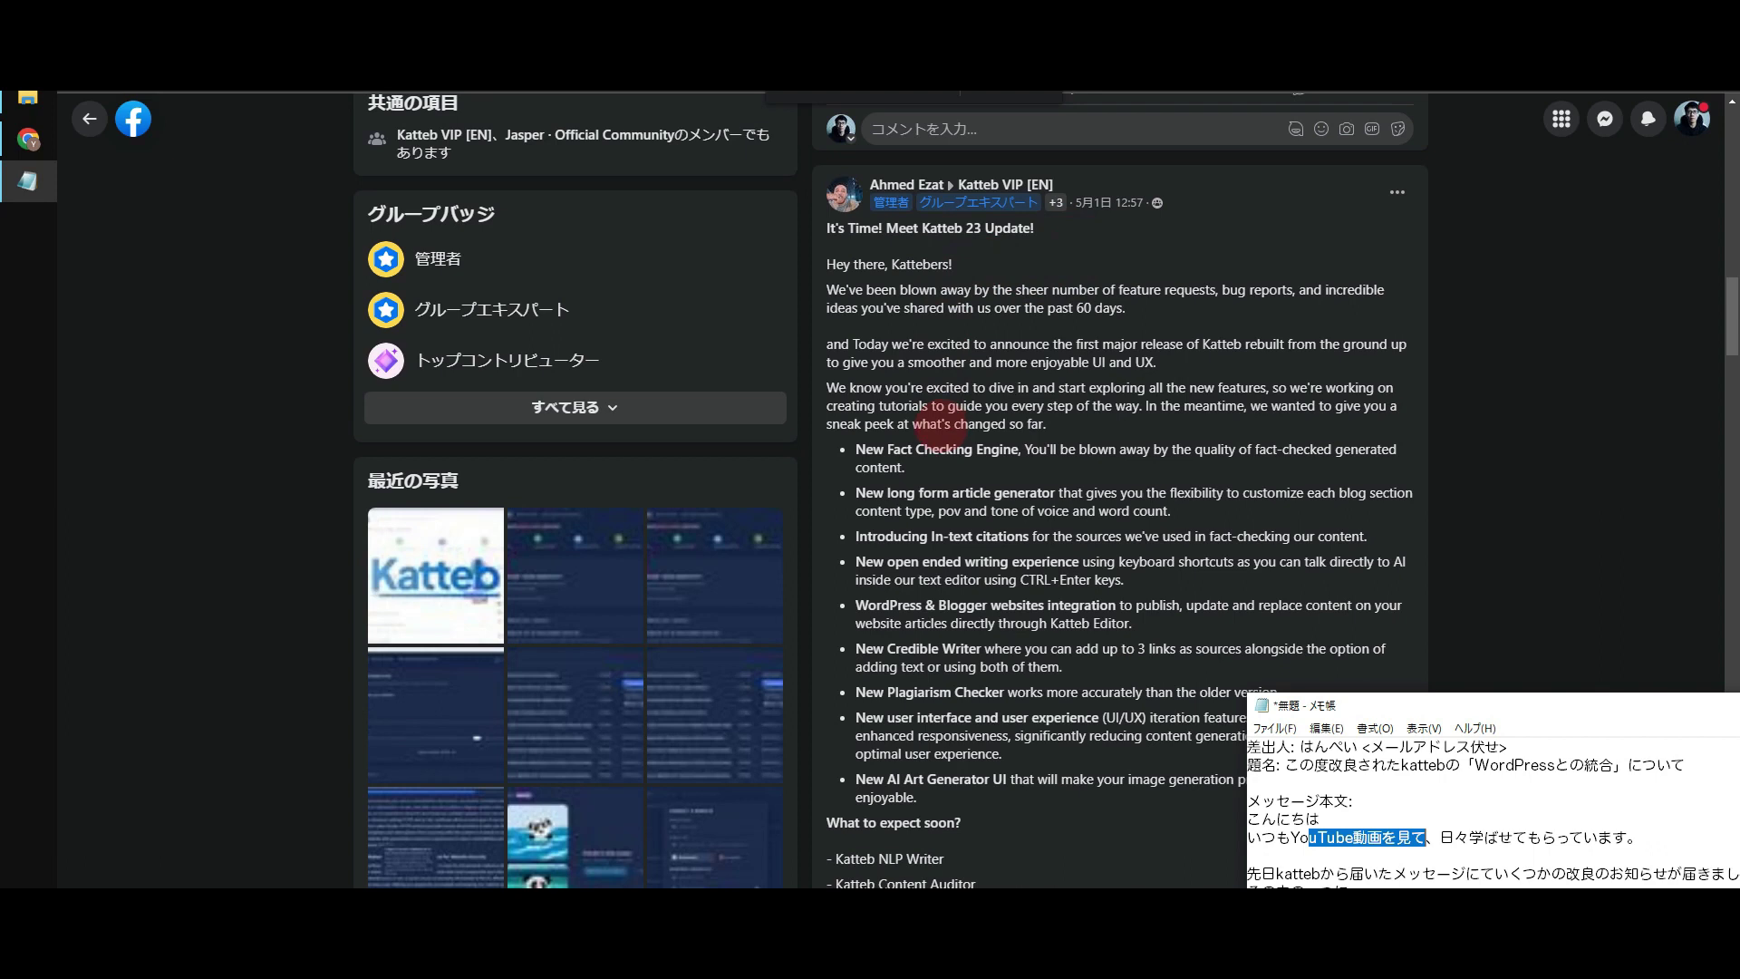
pyautogui.scroll(-4, 938, 426)
pyautogui.scroll(2, 897, 444)
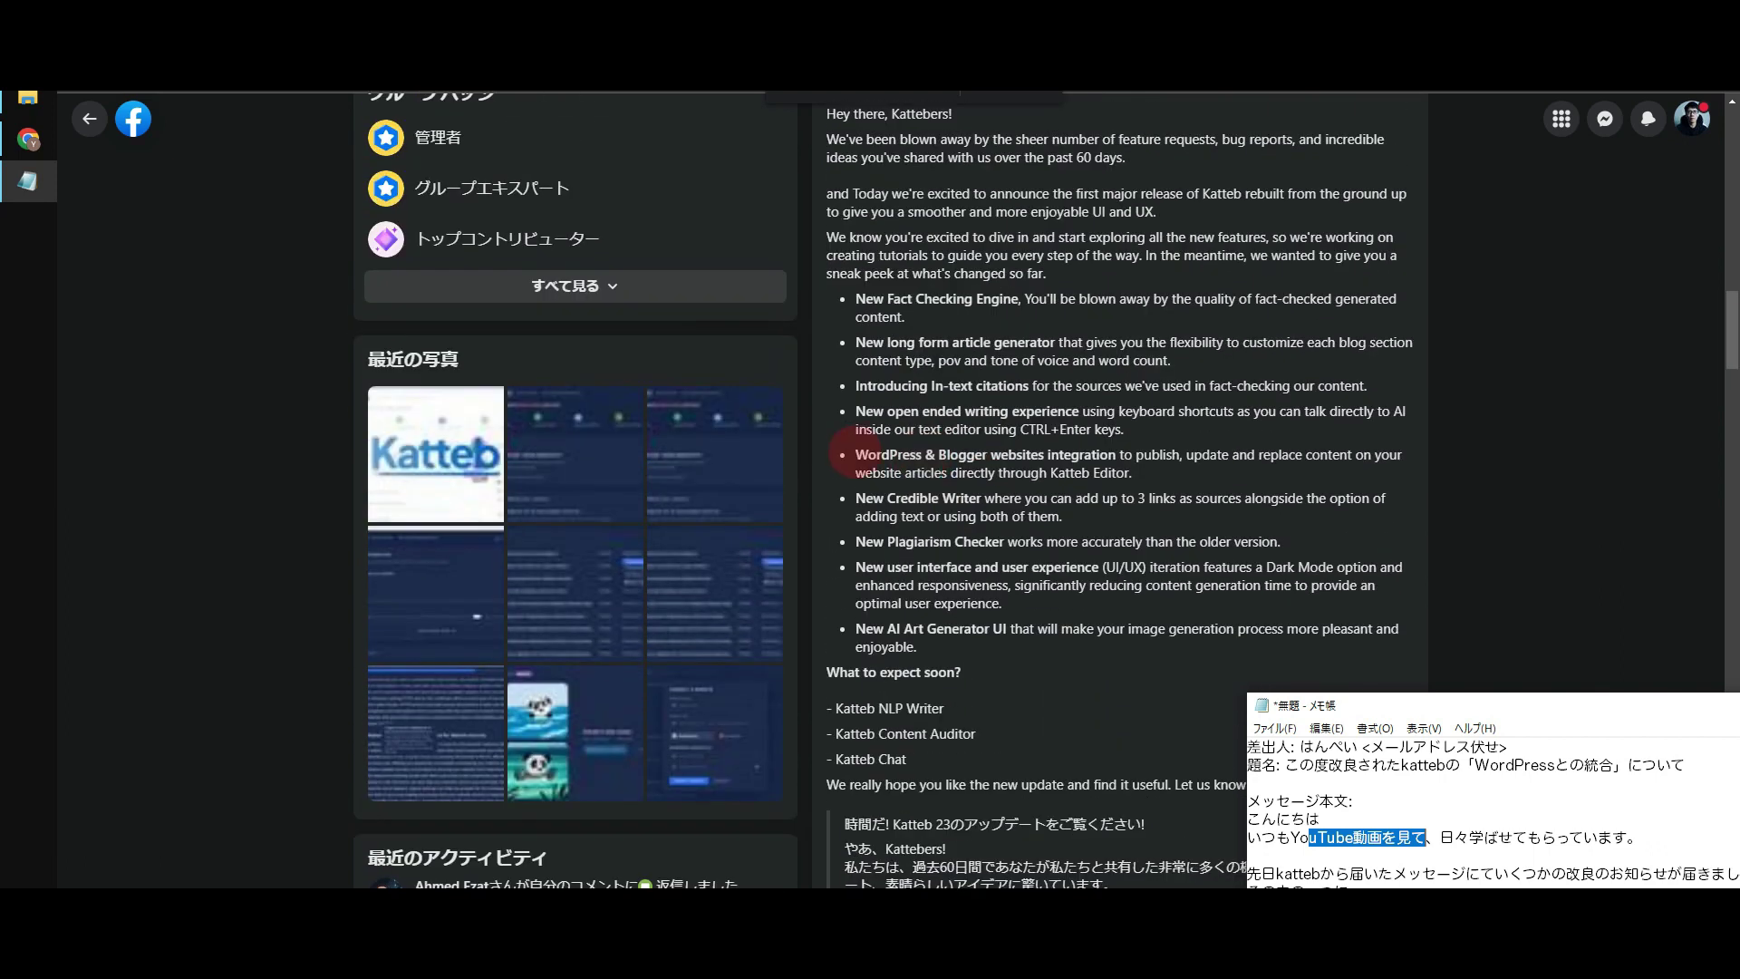
pyautogui.click(851, 453)
pyautogui.moveTo(854, 451); pyautogui.dragTo(1006, 451)
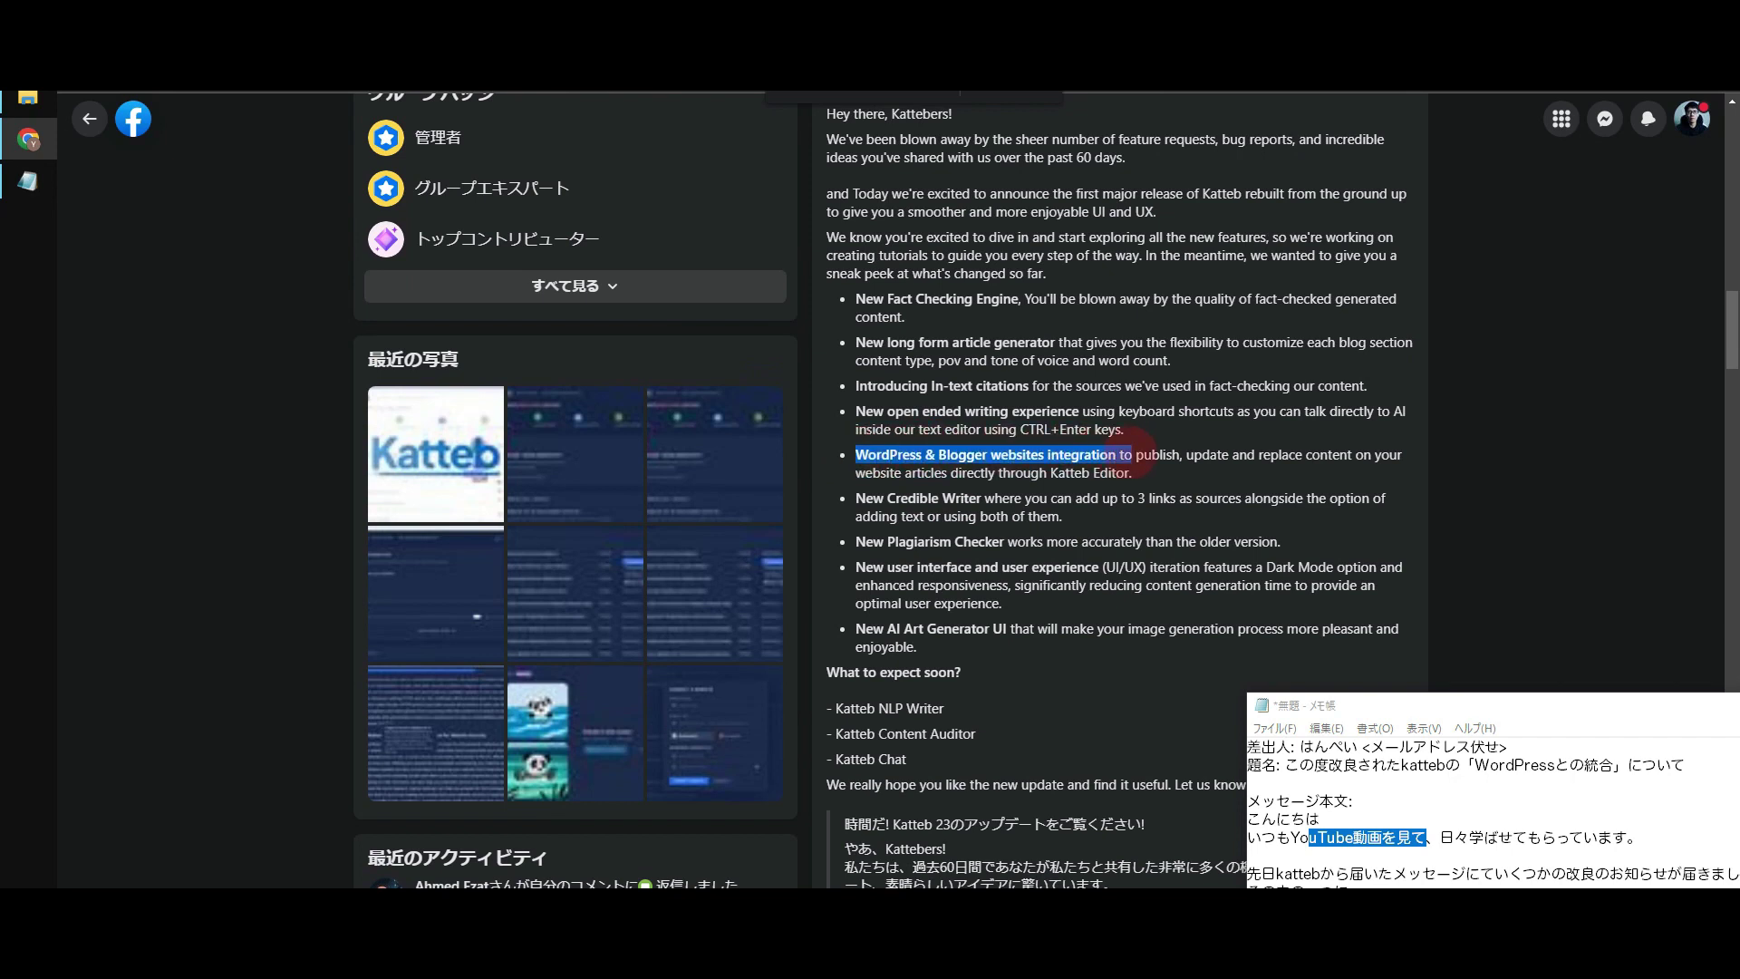
pyautogui.click(1124, 453)
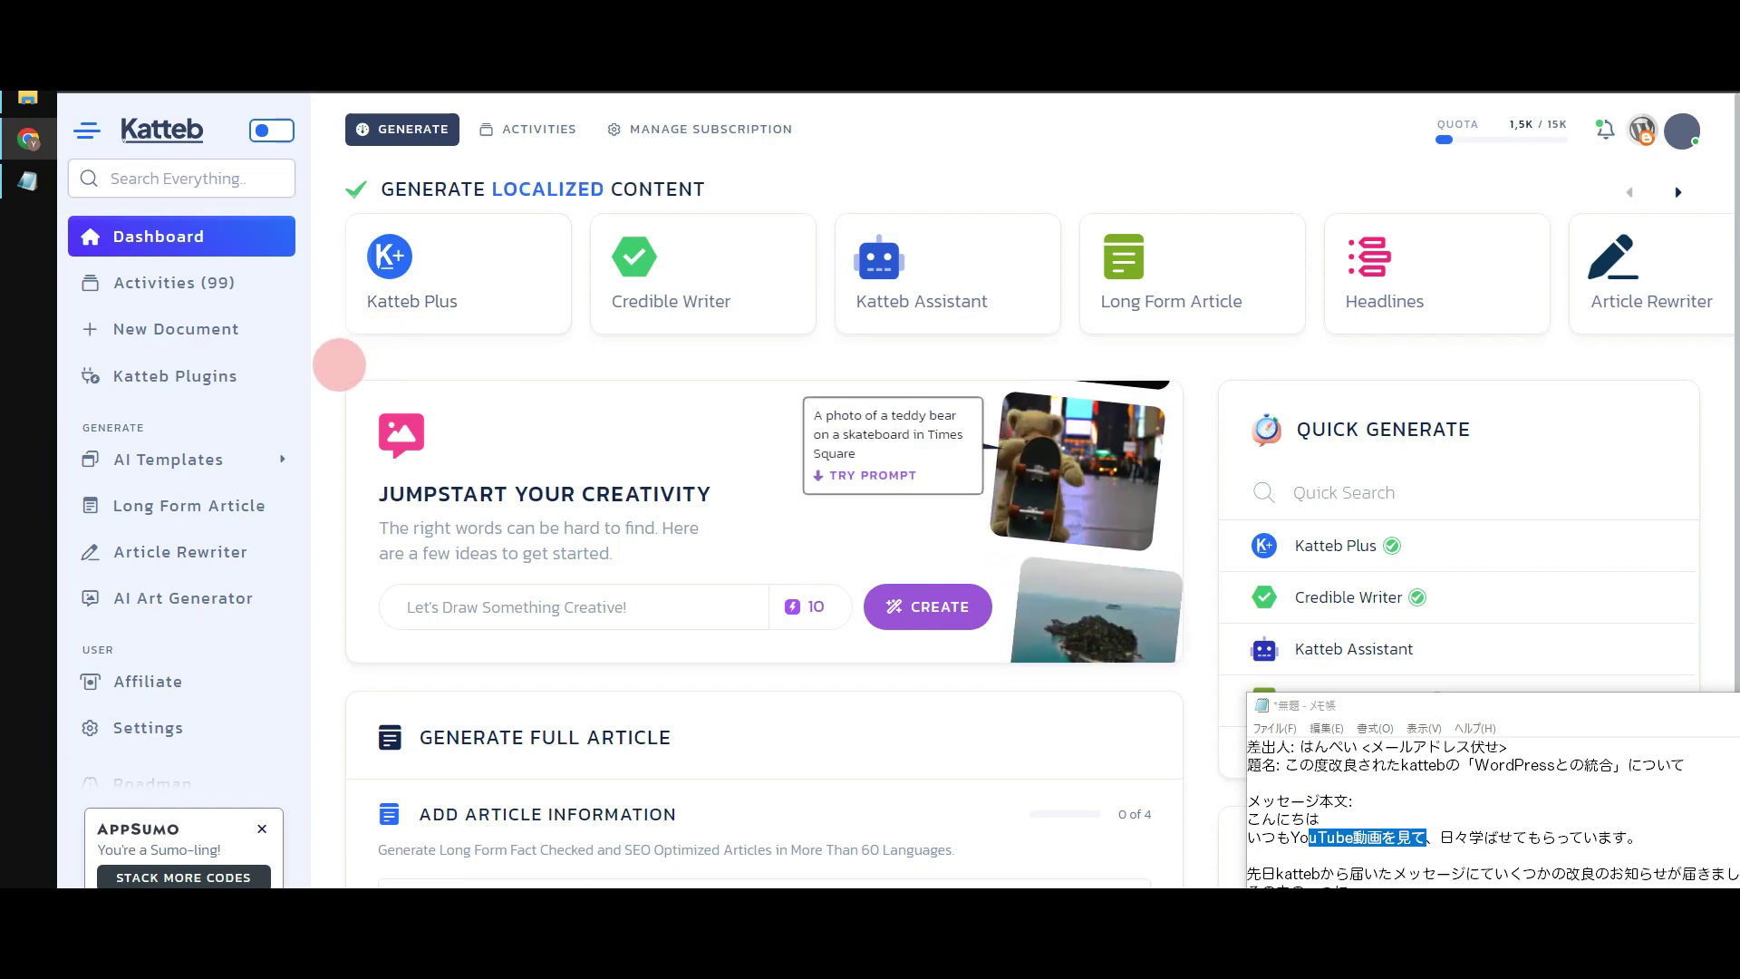
# Bring the Katteb dashboard in front of the Notepad message and start adding a website in the Websites Manager
pyautogui.moveTo(1444, 707); pyautogui.dragTo(1033, 494)
pyautogui.click(1347, 505)
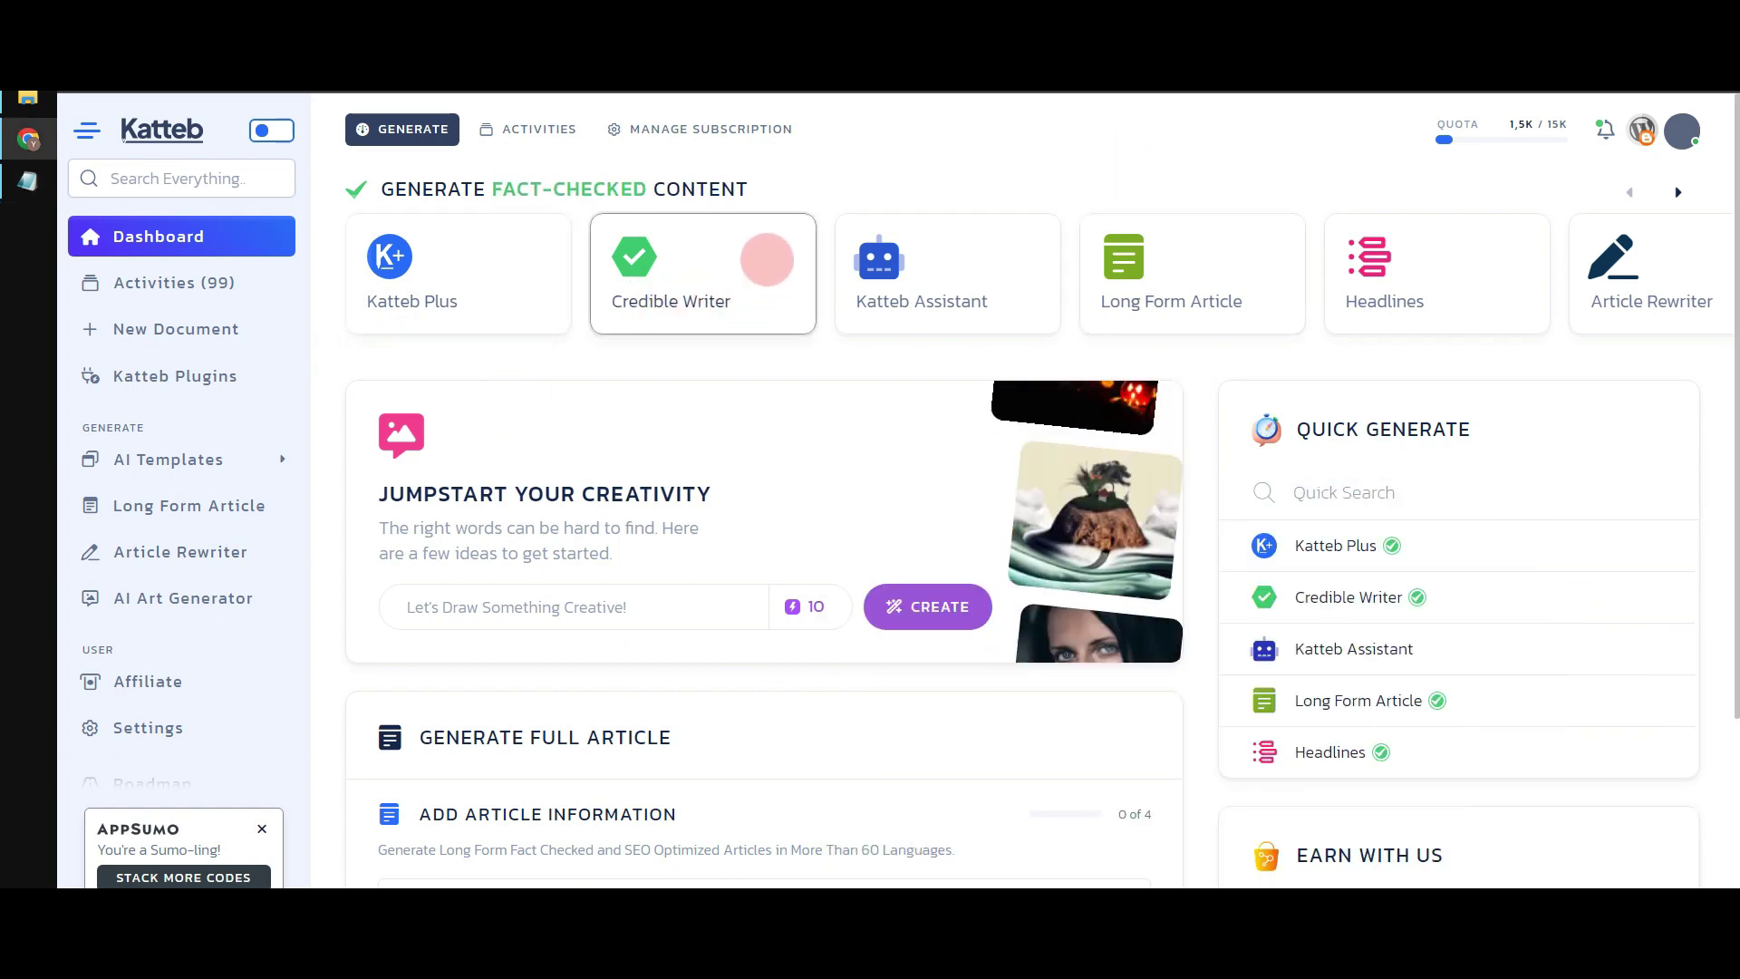
pyautogui.scroll(-1, 766, 260)
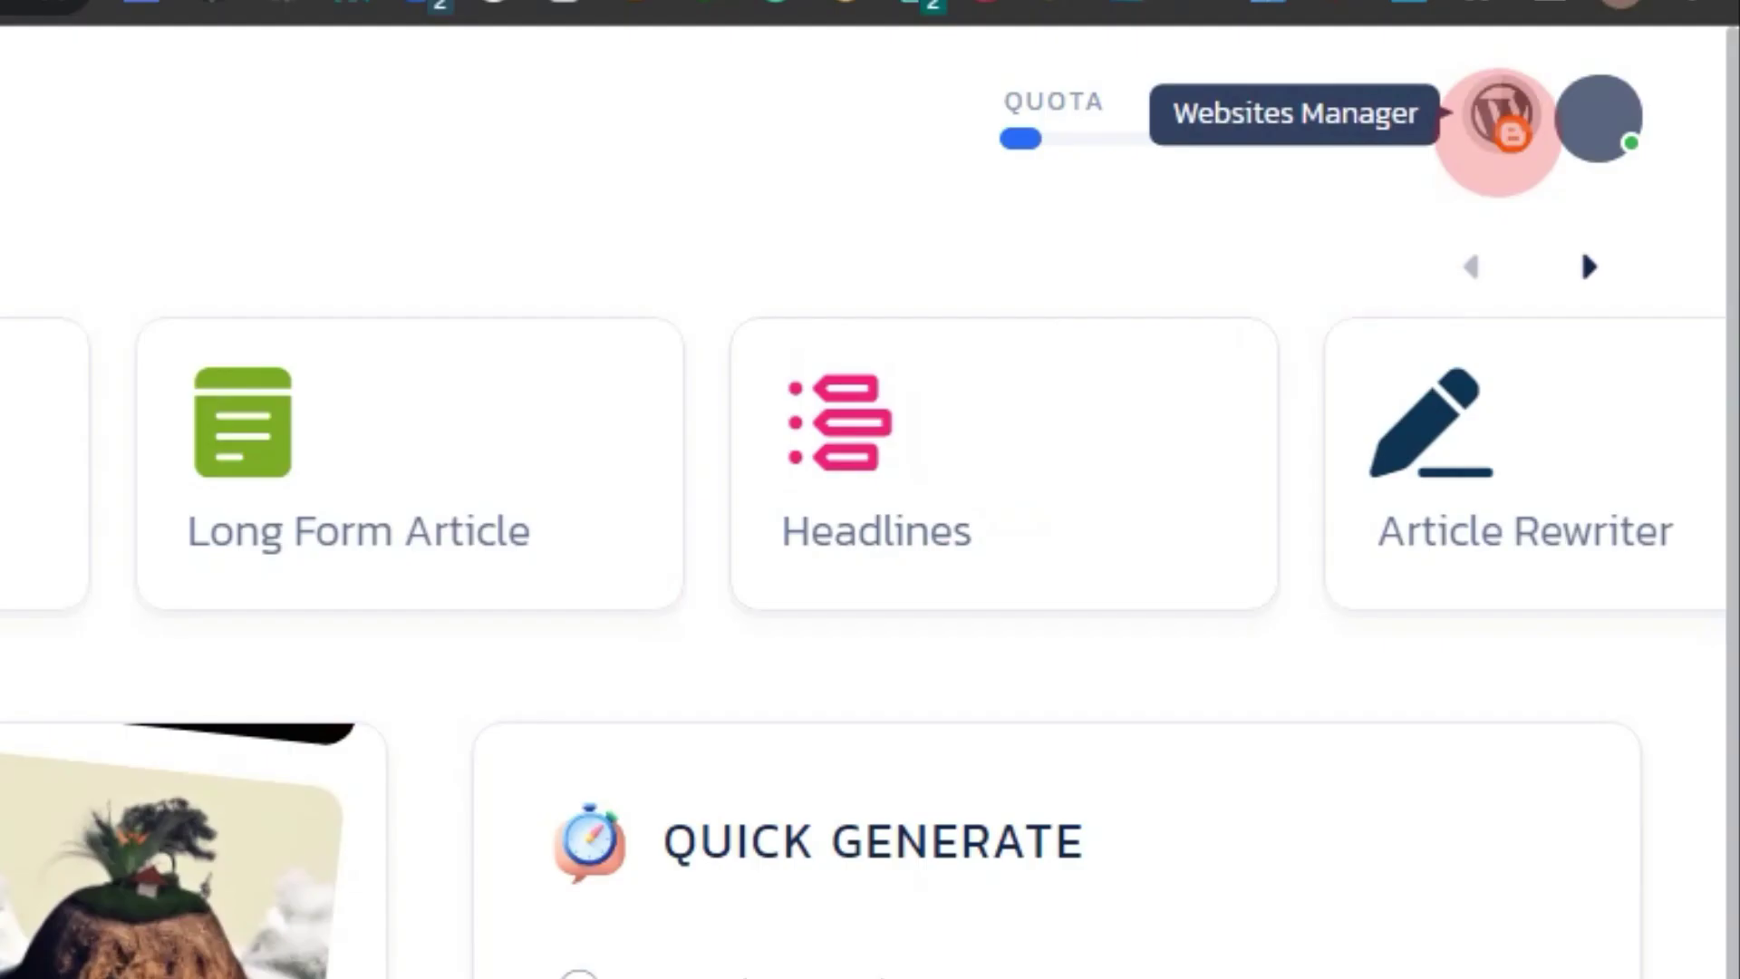
pyautogui.click(1499, 120)
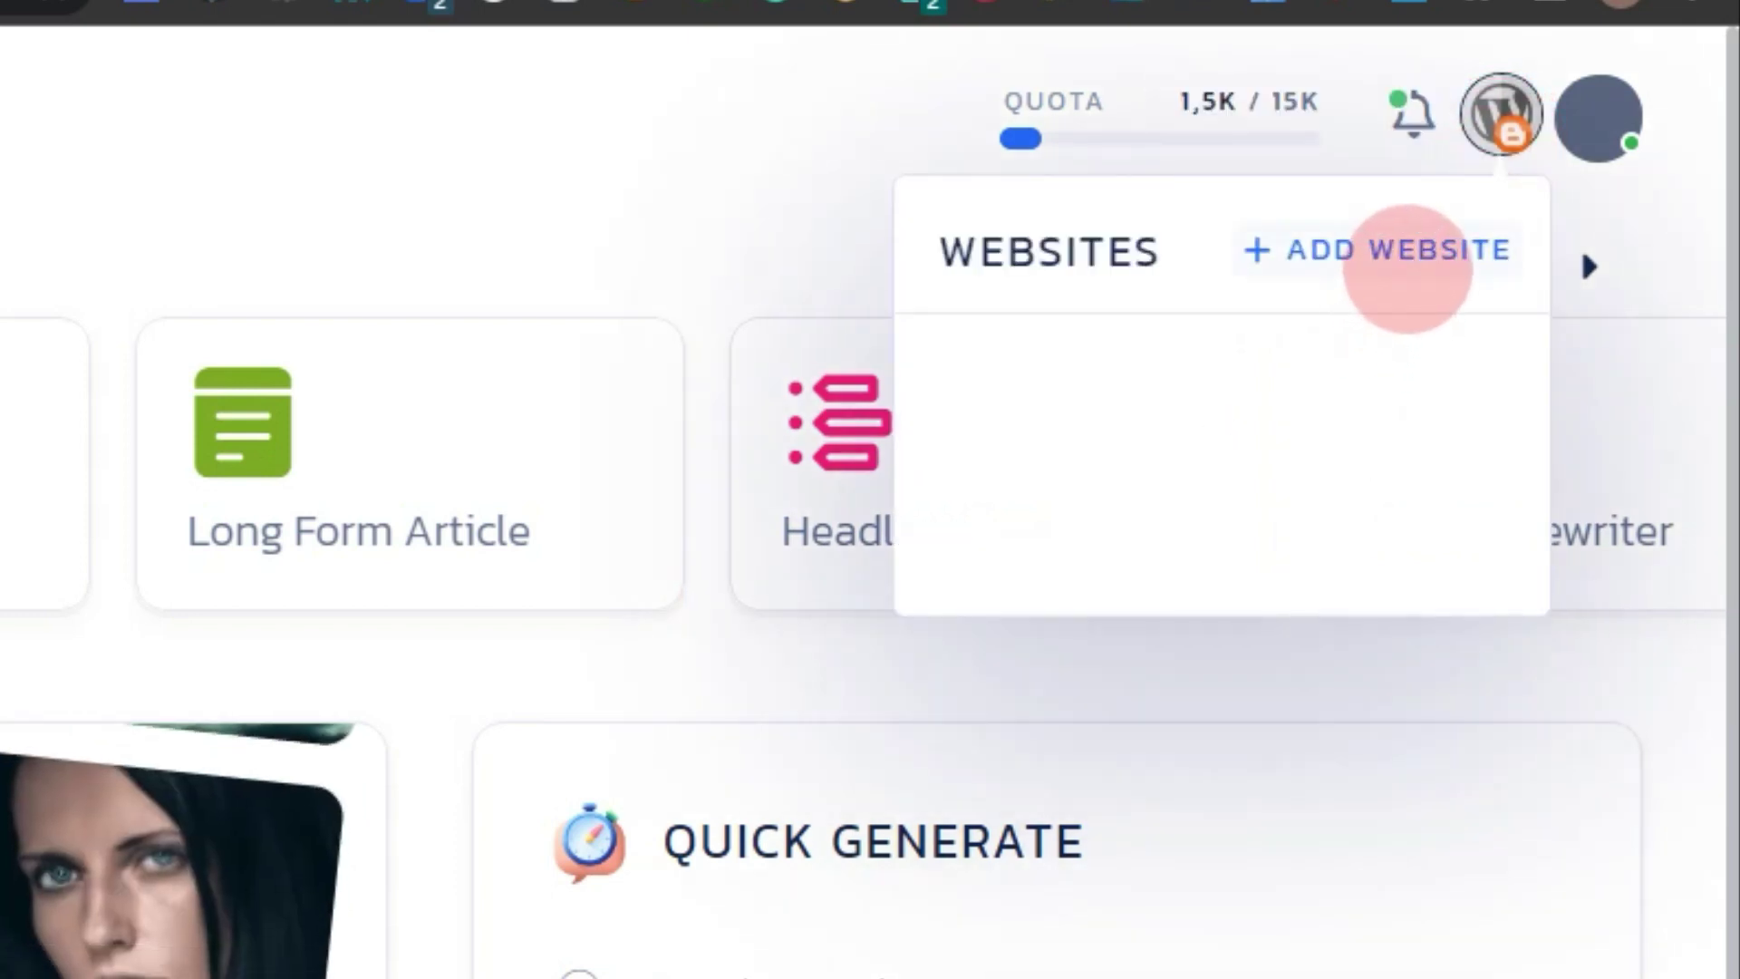
pyautogui.click(1404, 253)
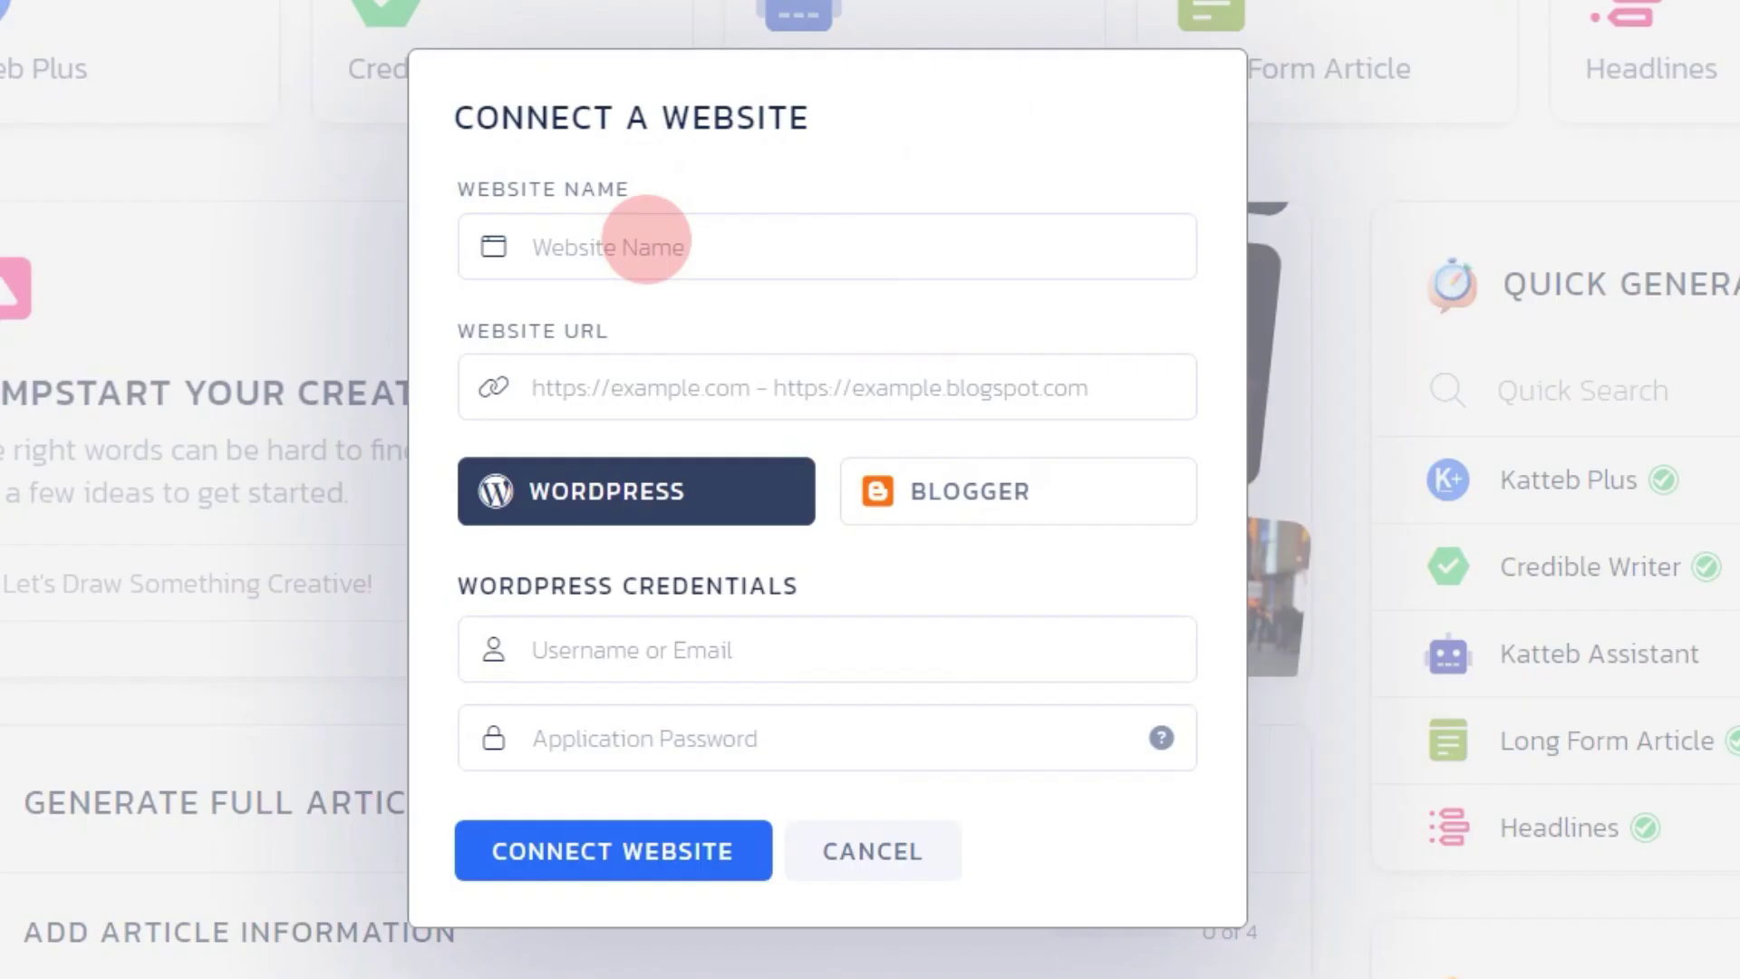
# Enter the owner's name as the website name and fill in the address of the personal WordPress site
pyautogui.click(648, 242)
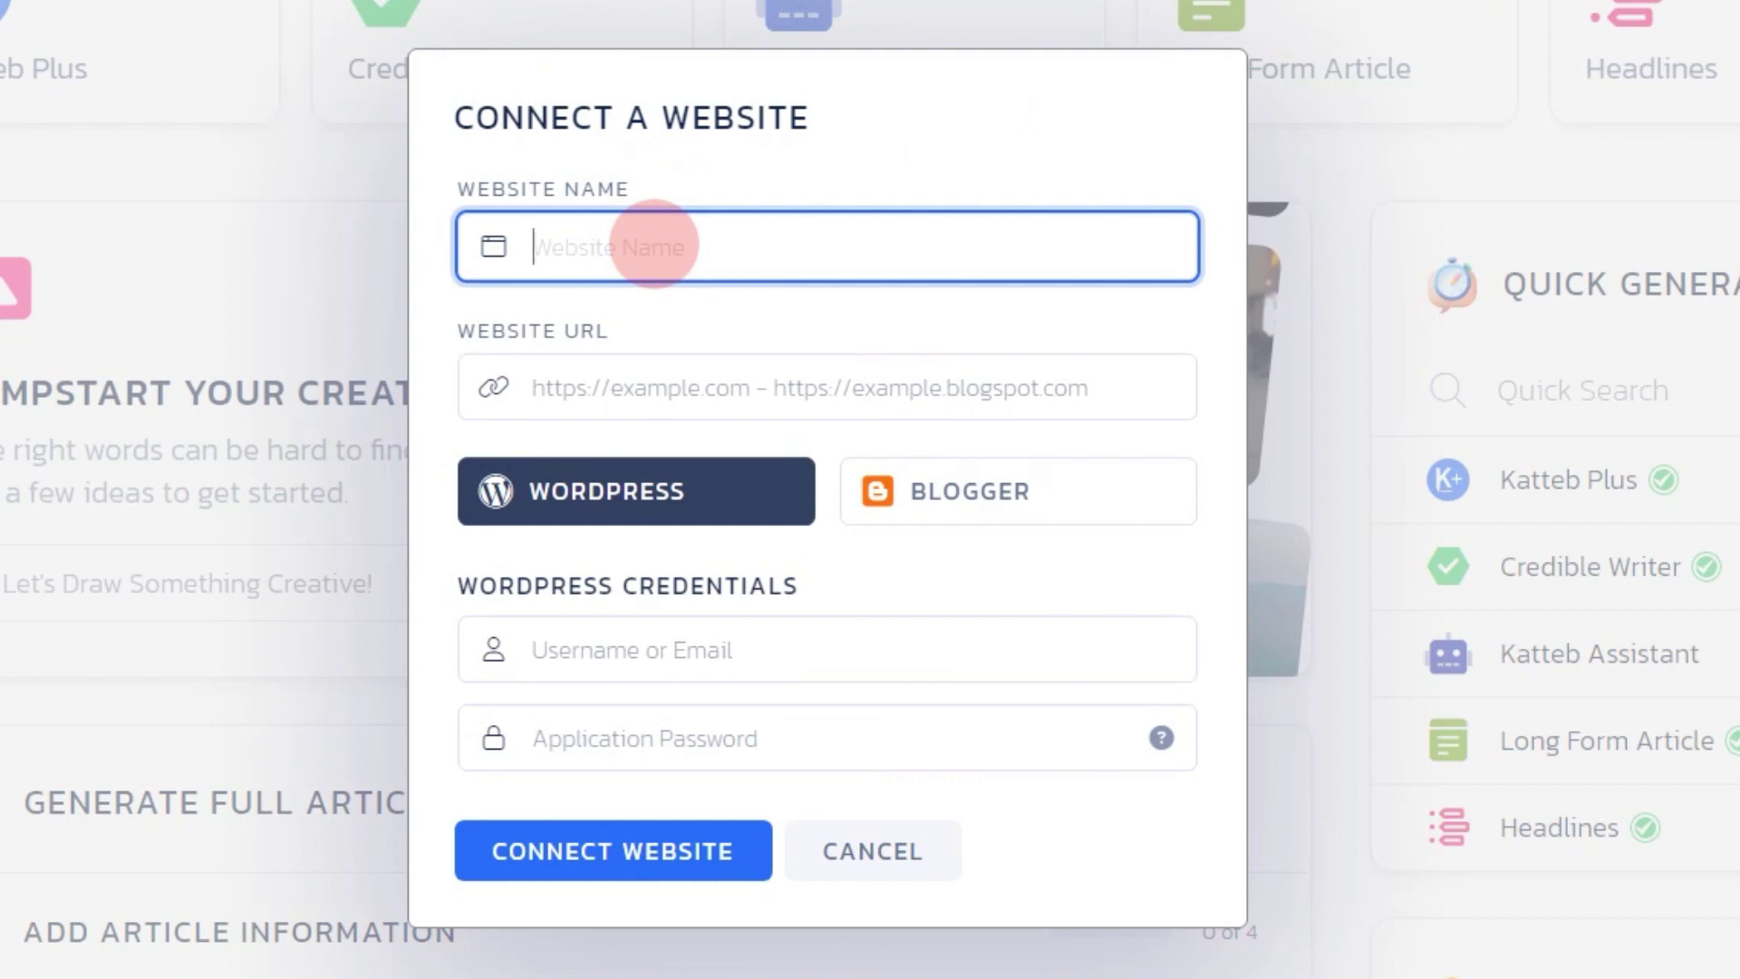
pyautogui.write('ภじいたけお')
pyautogui.press('space')
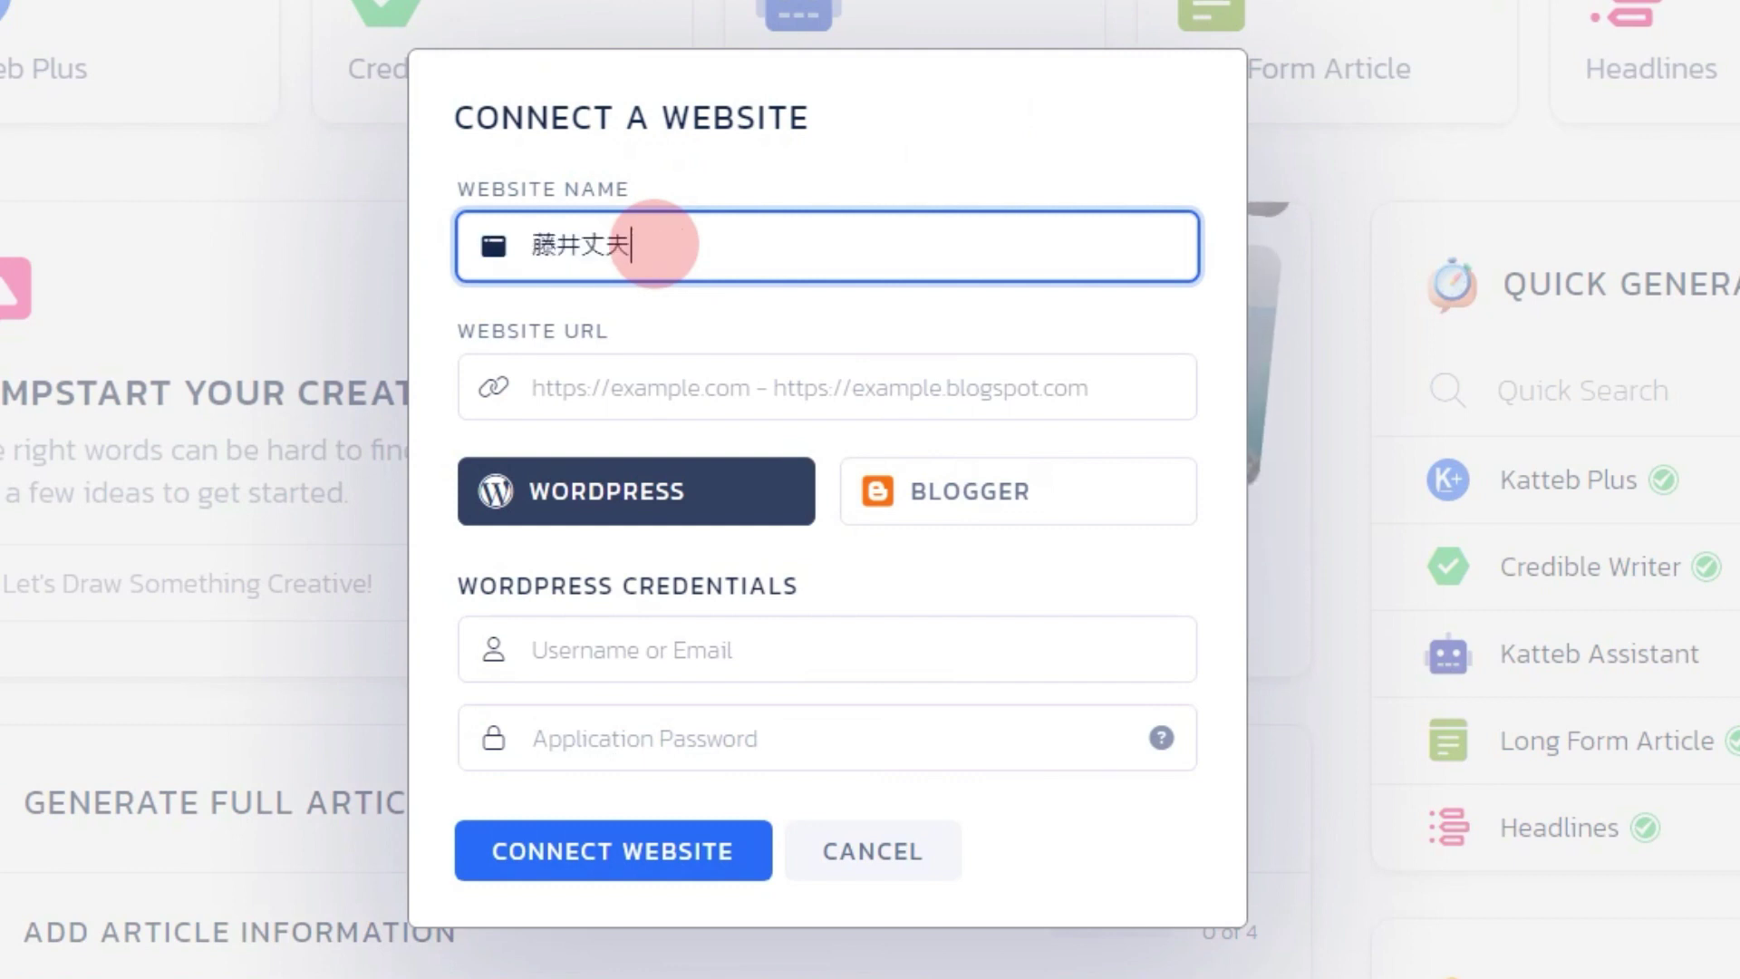
pyautogui.click(582, 398)
pyautogui.write('https://takeofujii.net/')
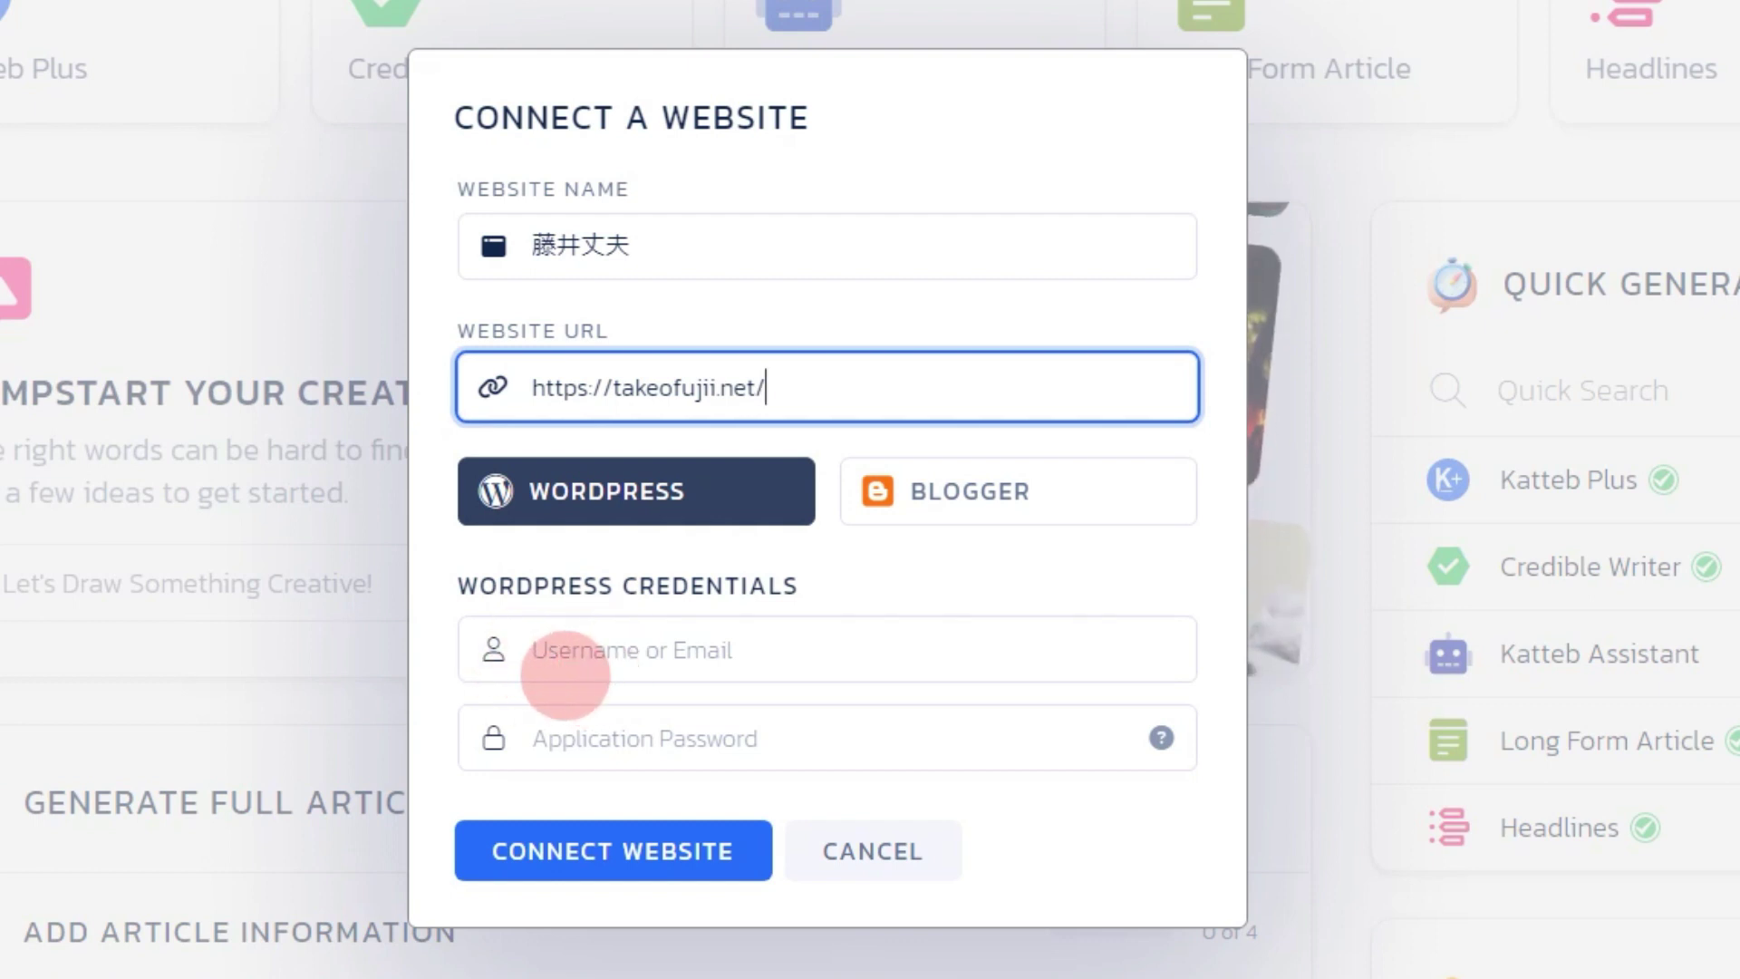
# Fill in the WordPress username or email and go to the application password field
pyautogui.click(565, 675)
pyautogui.hotkey('ctrl', 'v')
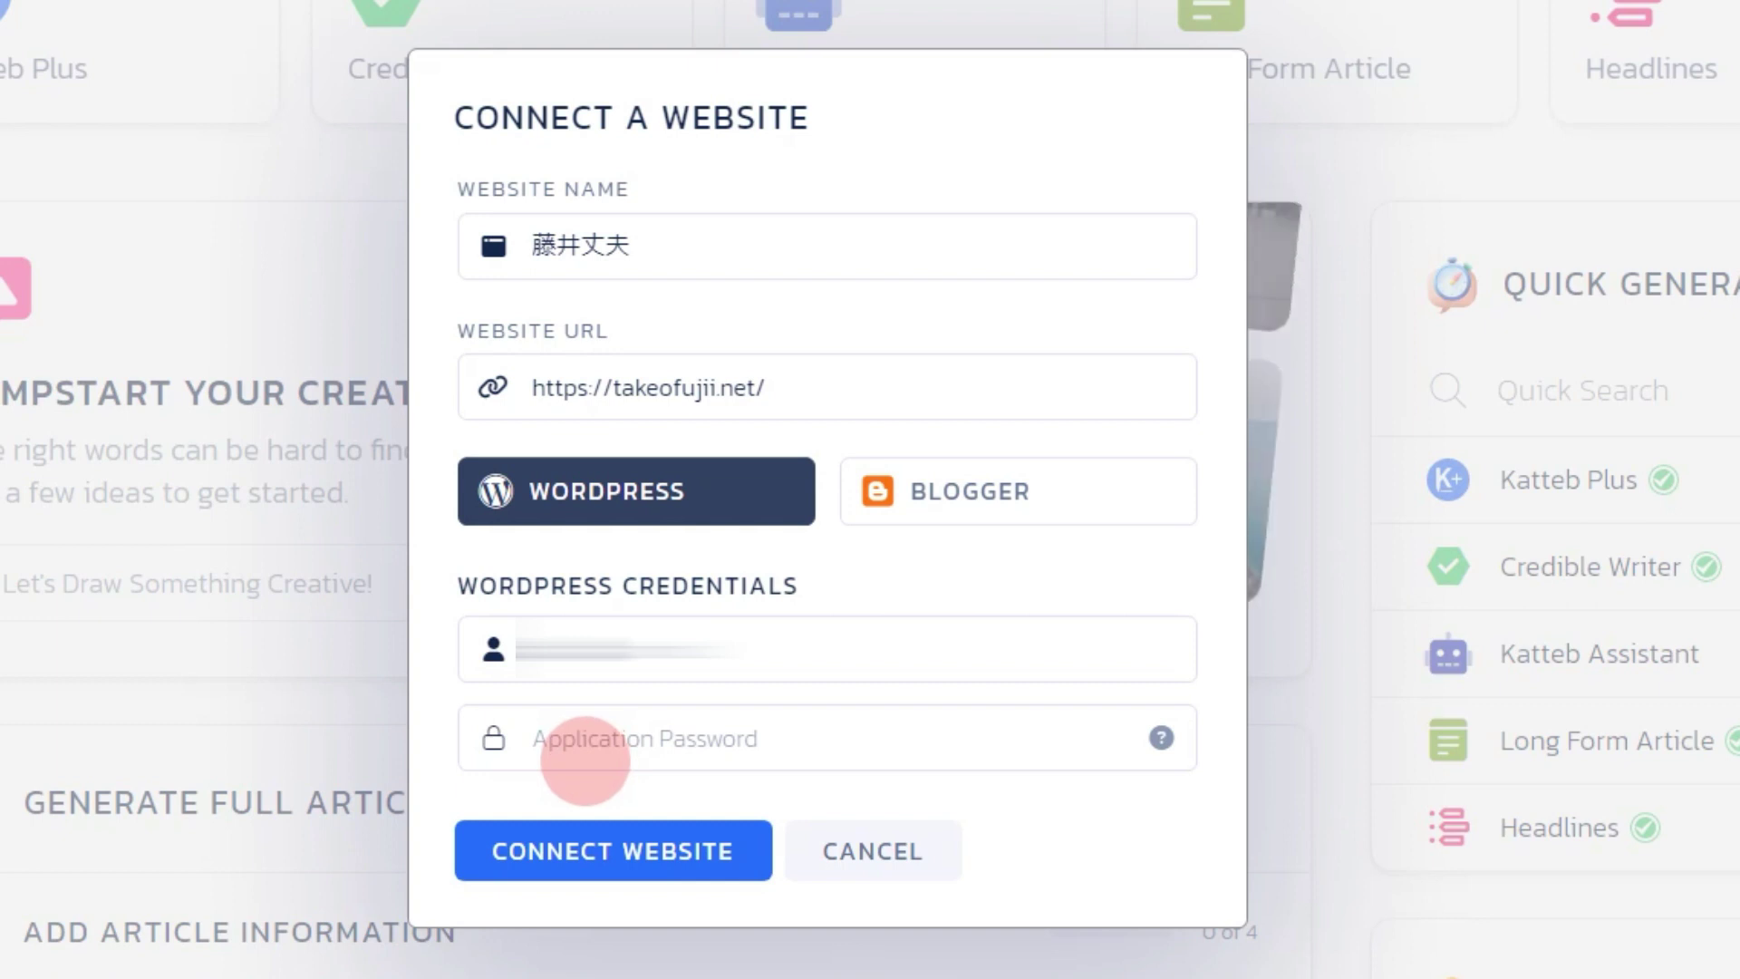
pyautogui.click(651, 745)
pyautogui.hotkey('ctrl', 'v')
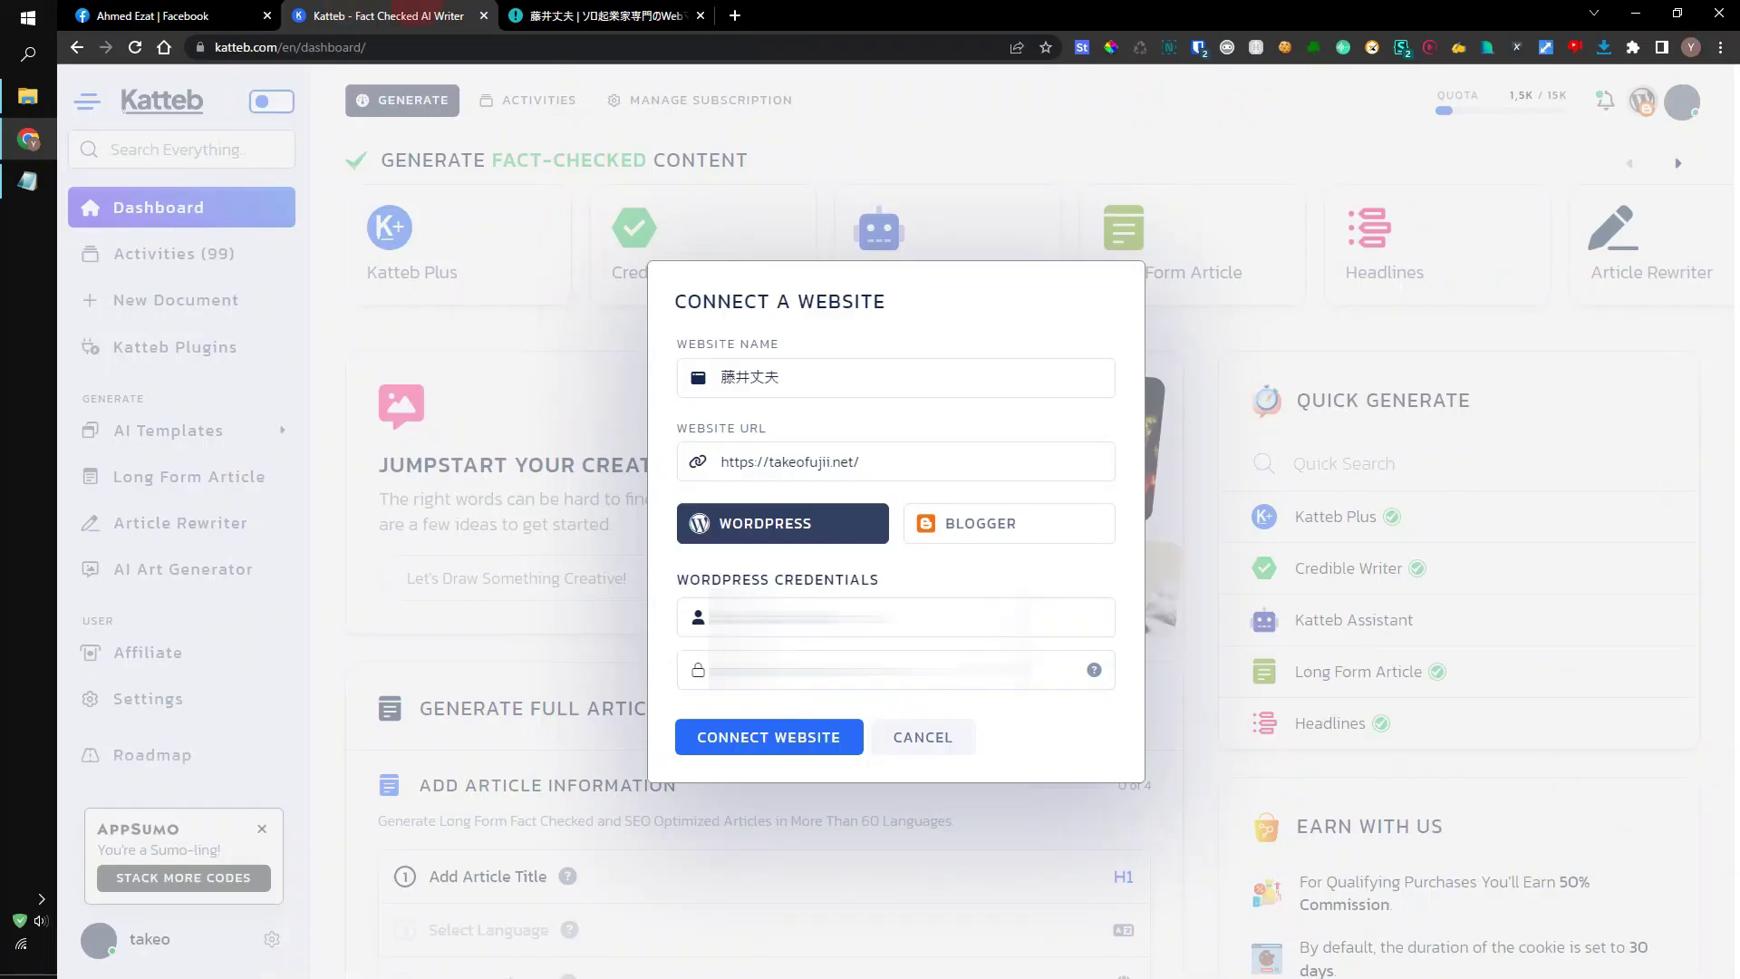
# Switch to the WordPress site, enter its admin area and open the user profile at the application passwords section
pyautogui.click(534, 16)
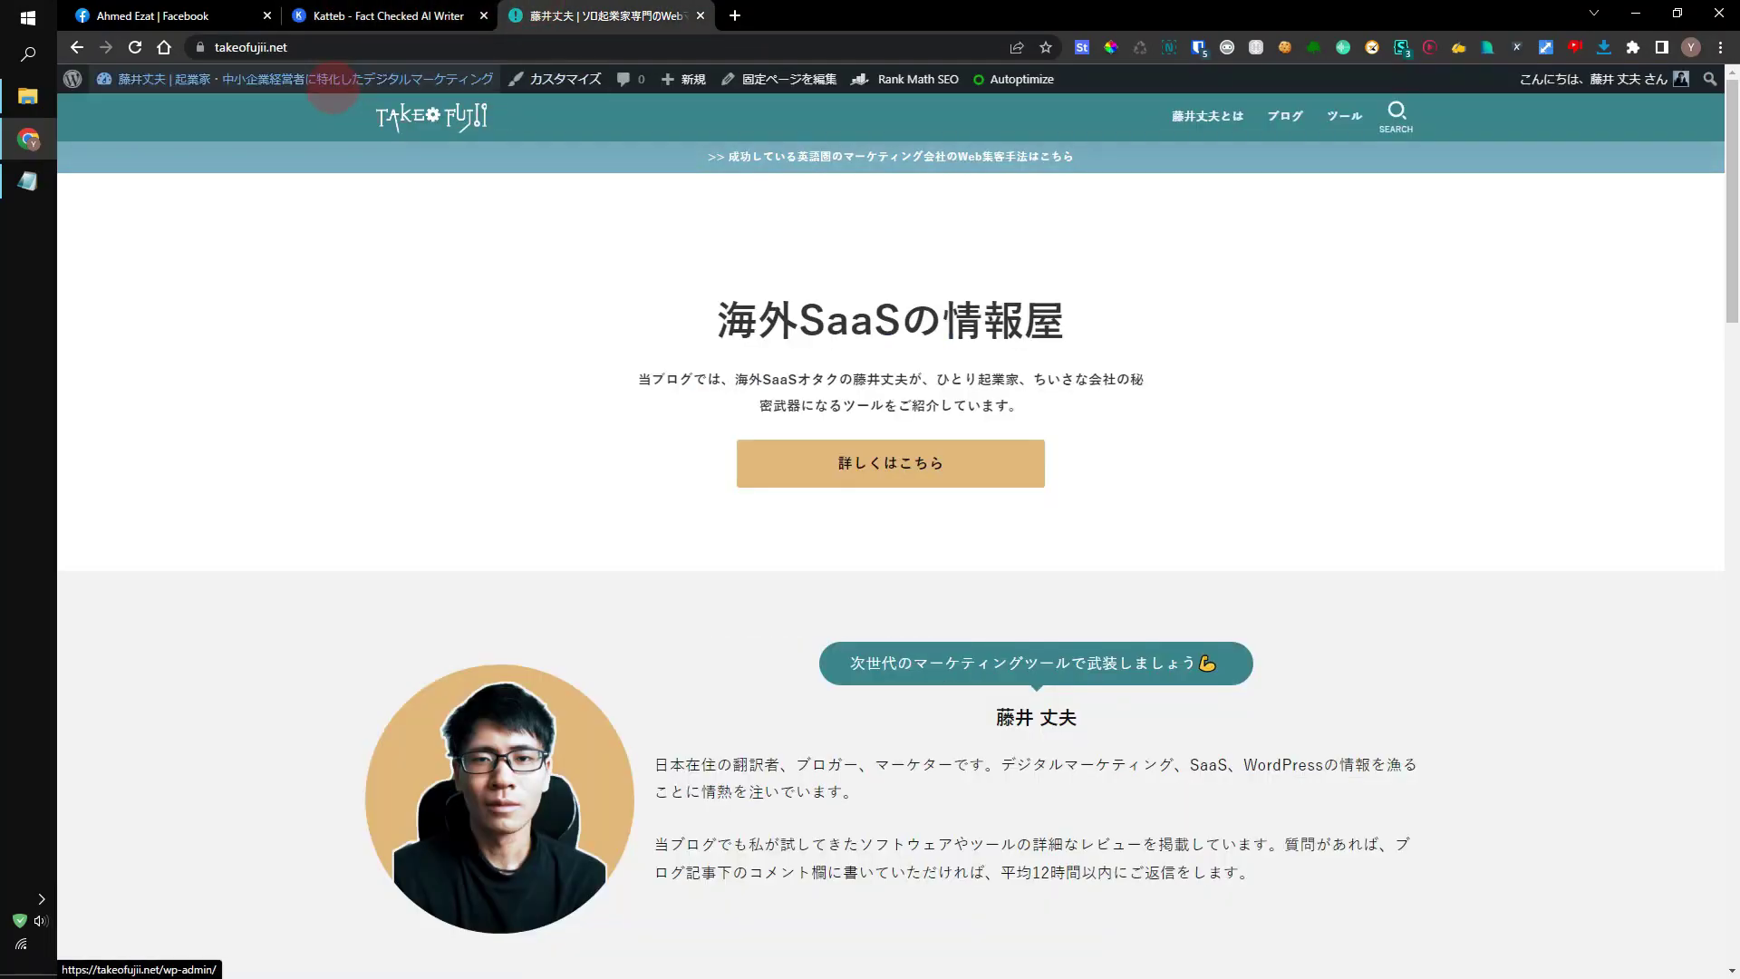
pyautogui.moveTo(333, 91)
pyautogui.click(329, 88)
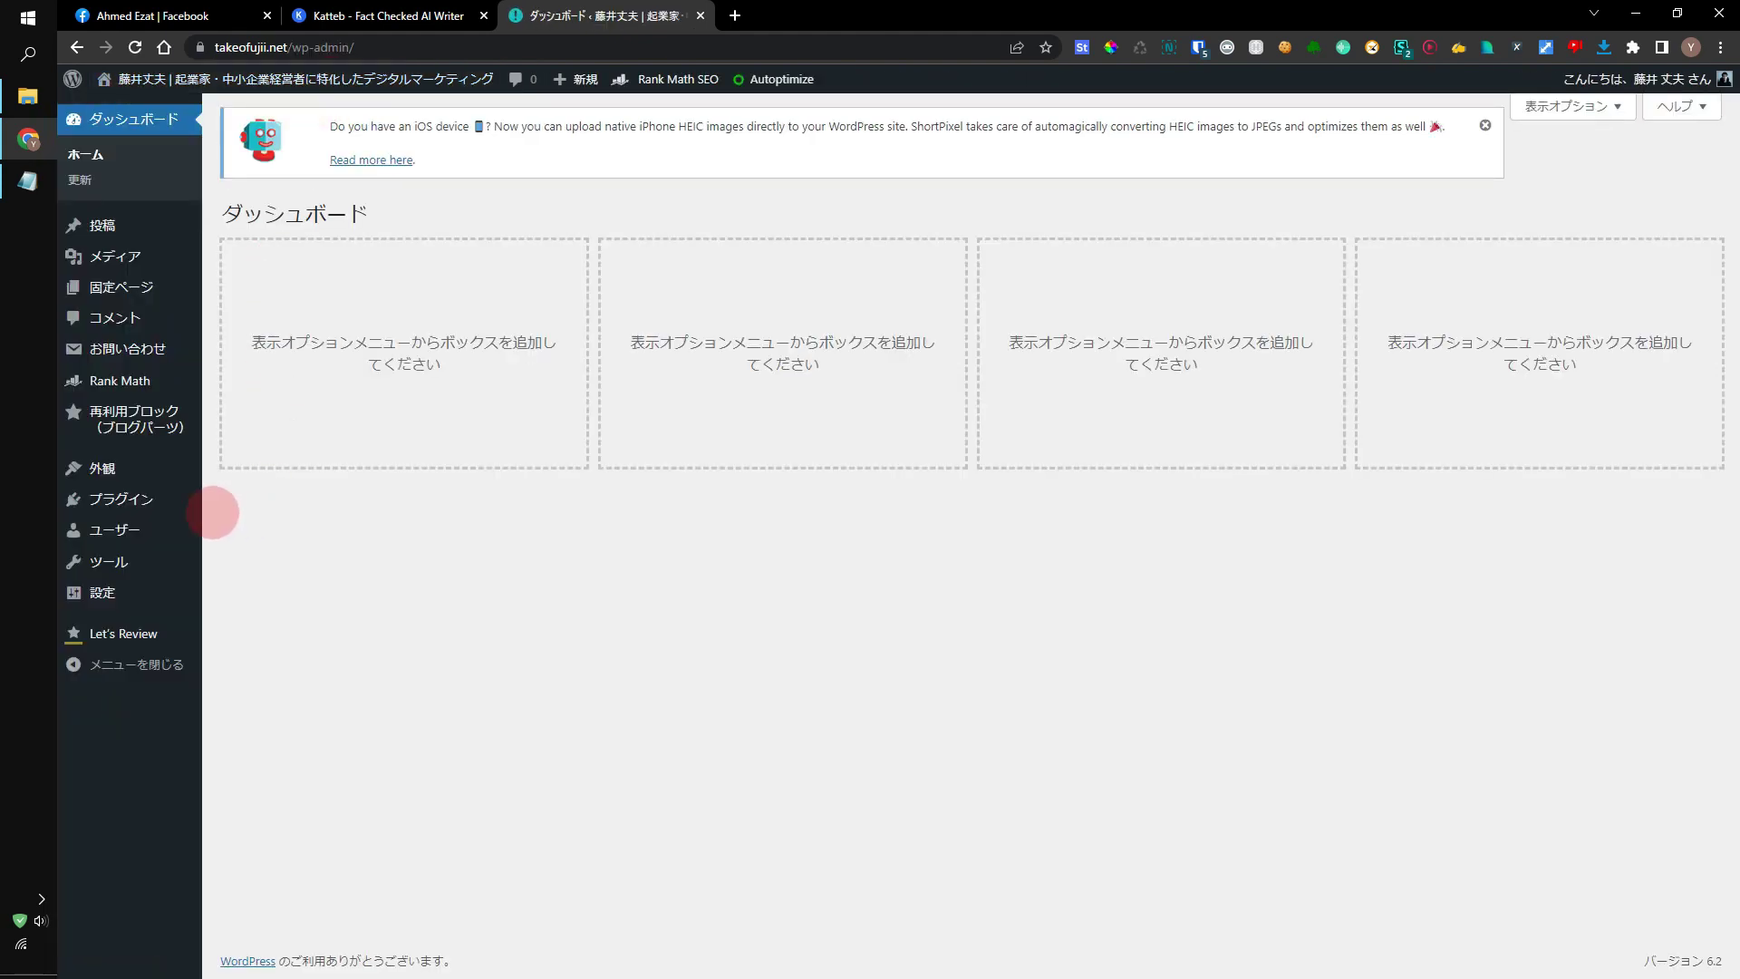
pyautogui.moveTo(159, 527)
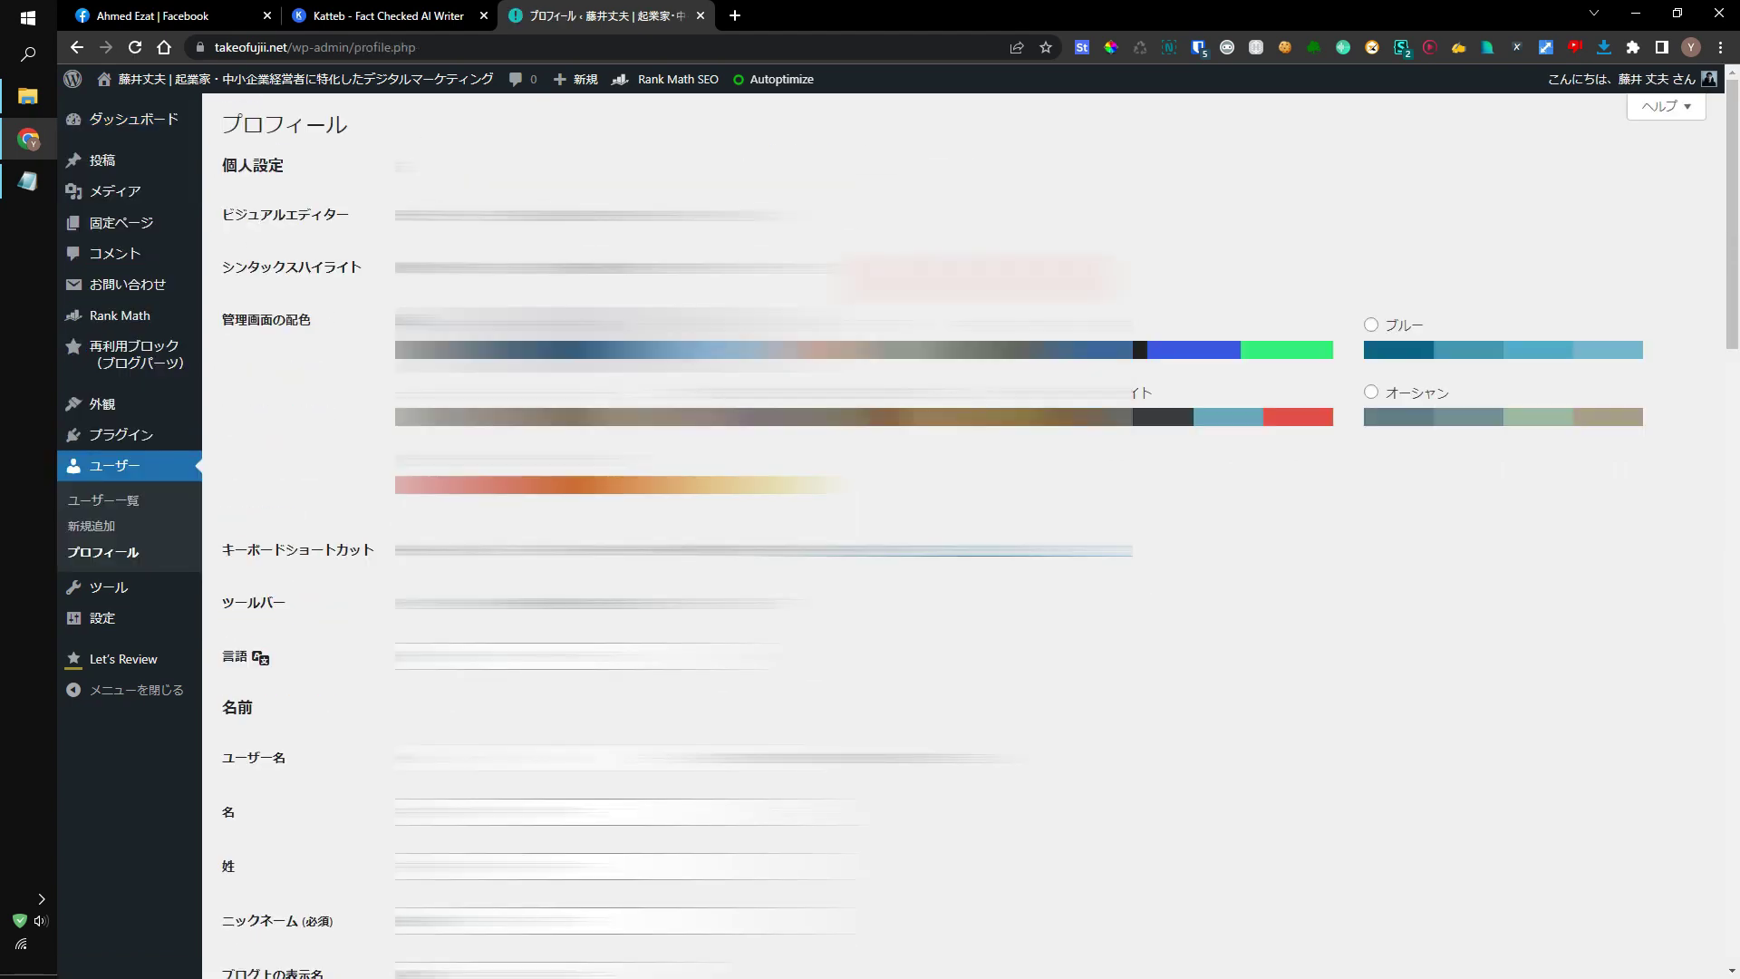
pyautogui.scroll(-15, 906, 544)
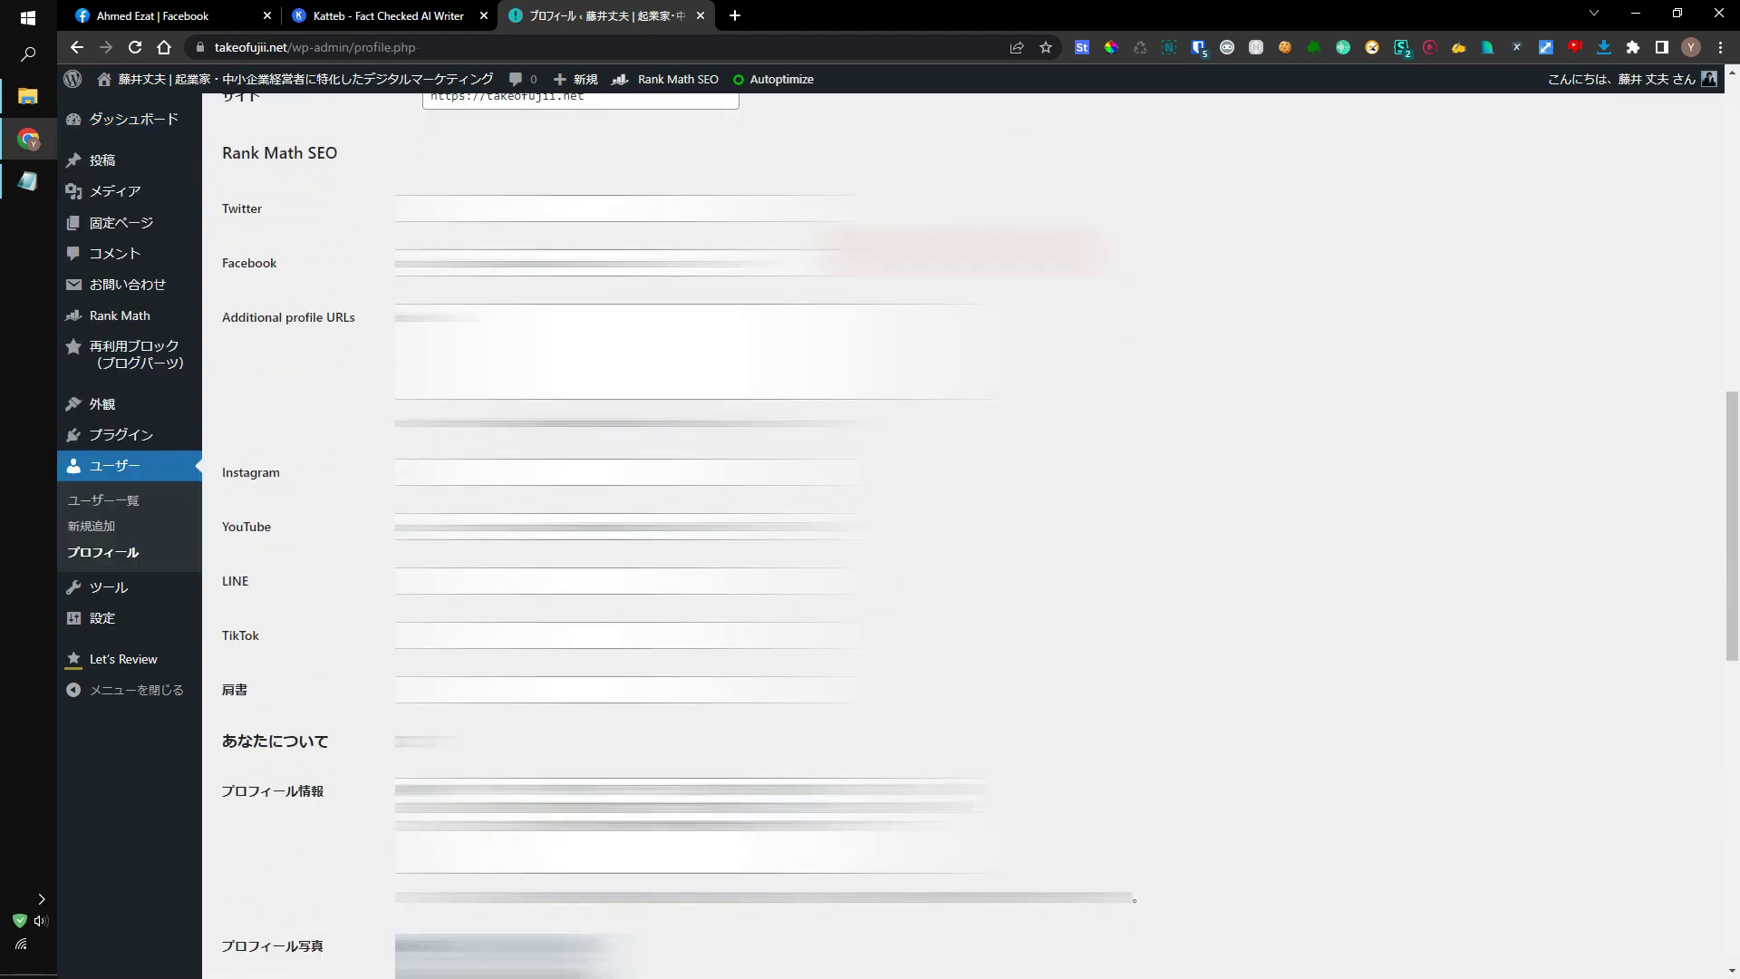
pyautogui.scroll(7, 906, 544)
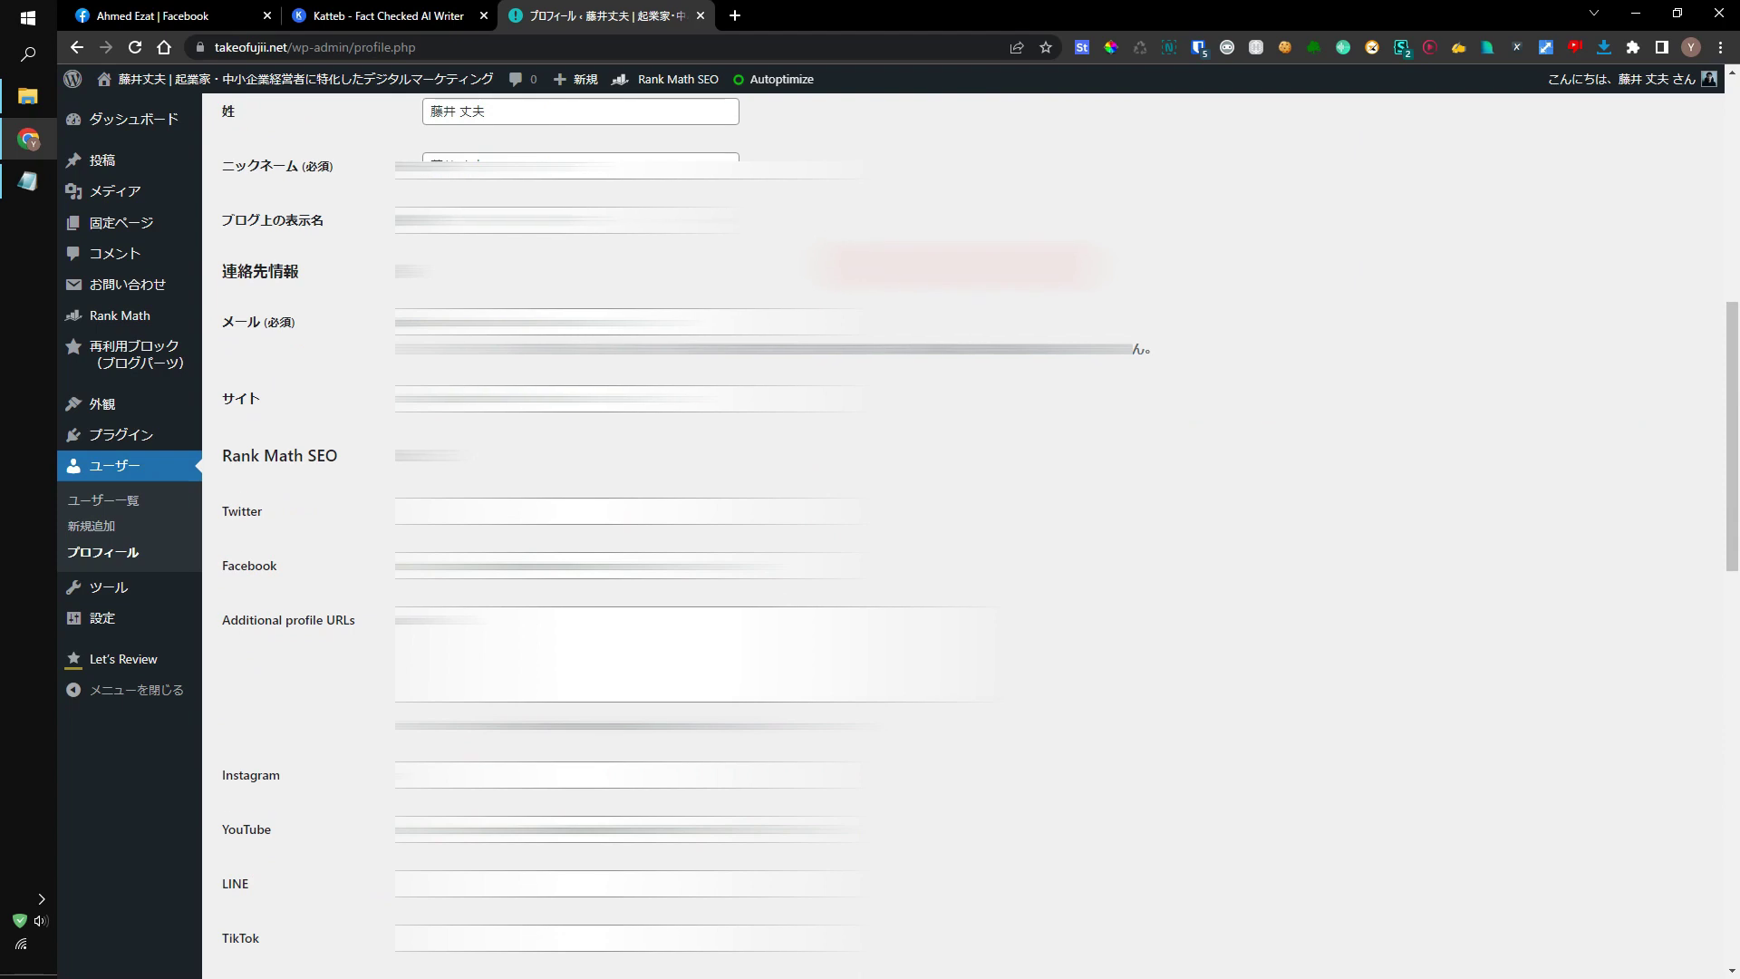
pyautogui.scroll(-12, 906, 544)
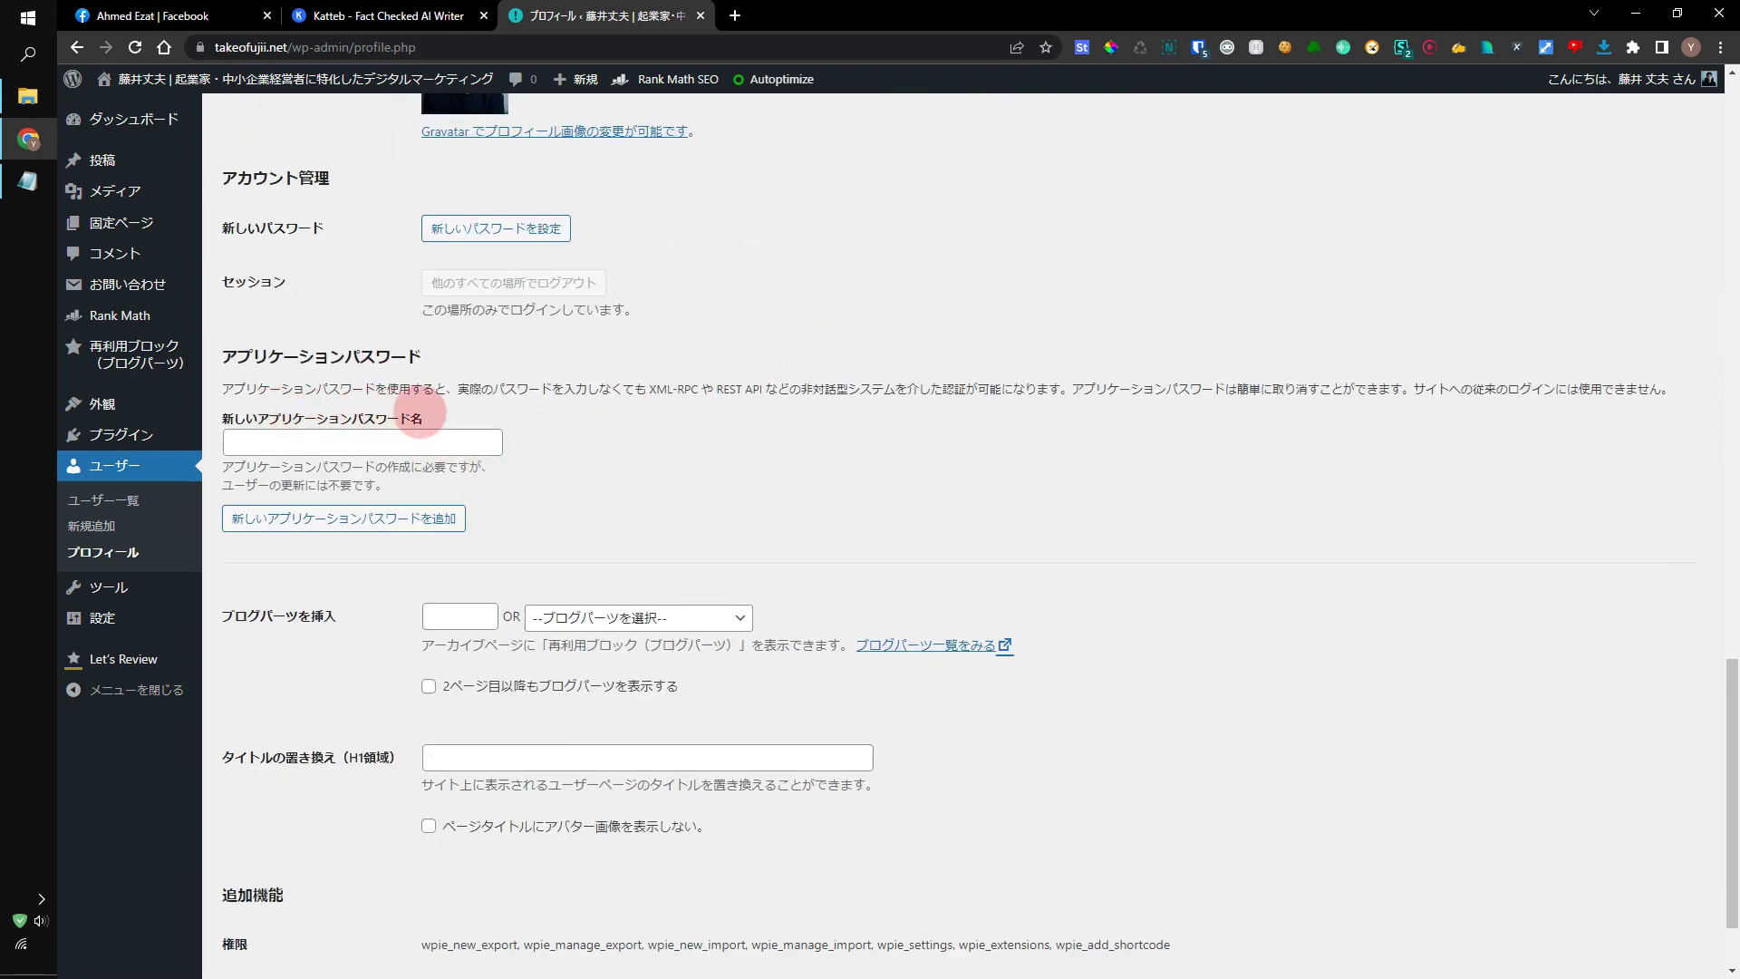
# Create and copy a new application password named Katteb, and update the WordPress profile
pyautogui.click(403, 444)
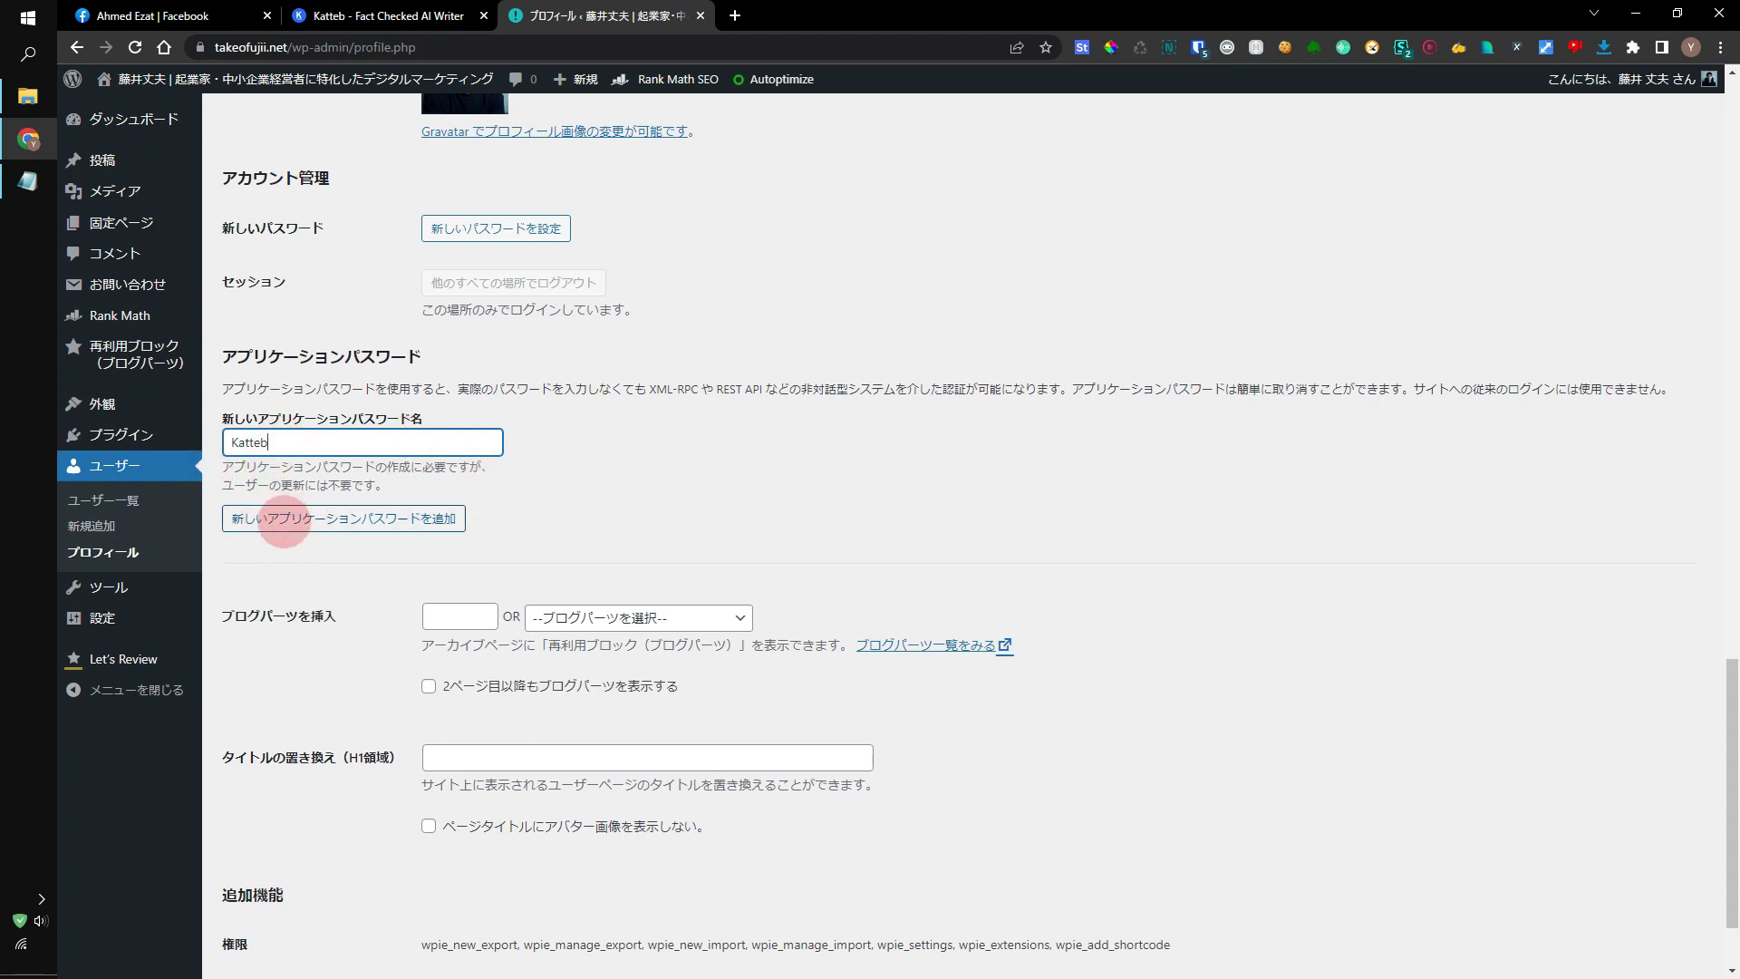
pyautogui.click(457, 518)
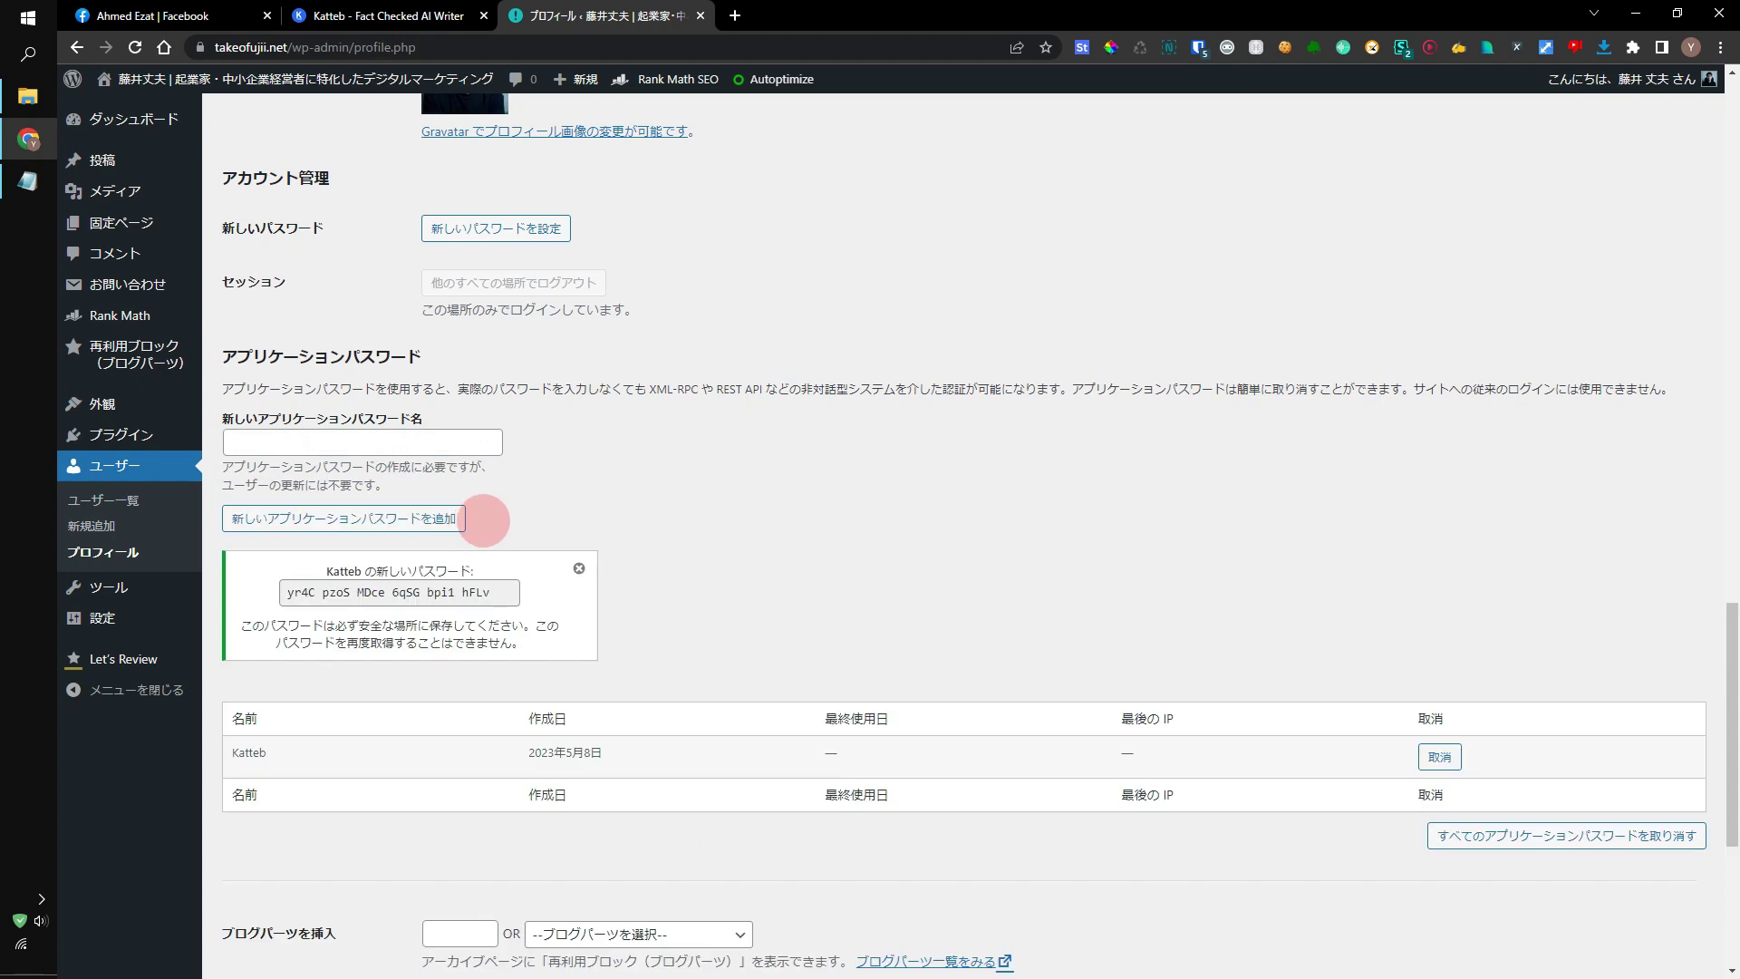
pyautogui.moveTo(509, 591); pyautogui.dragTo(272, 590)
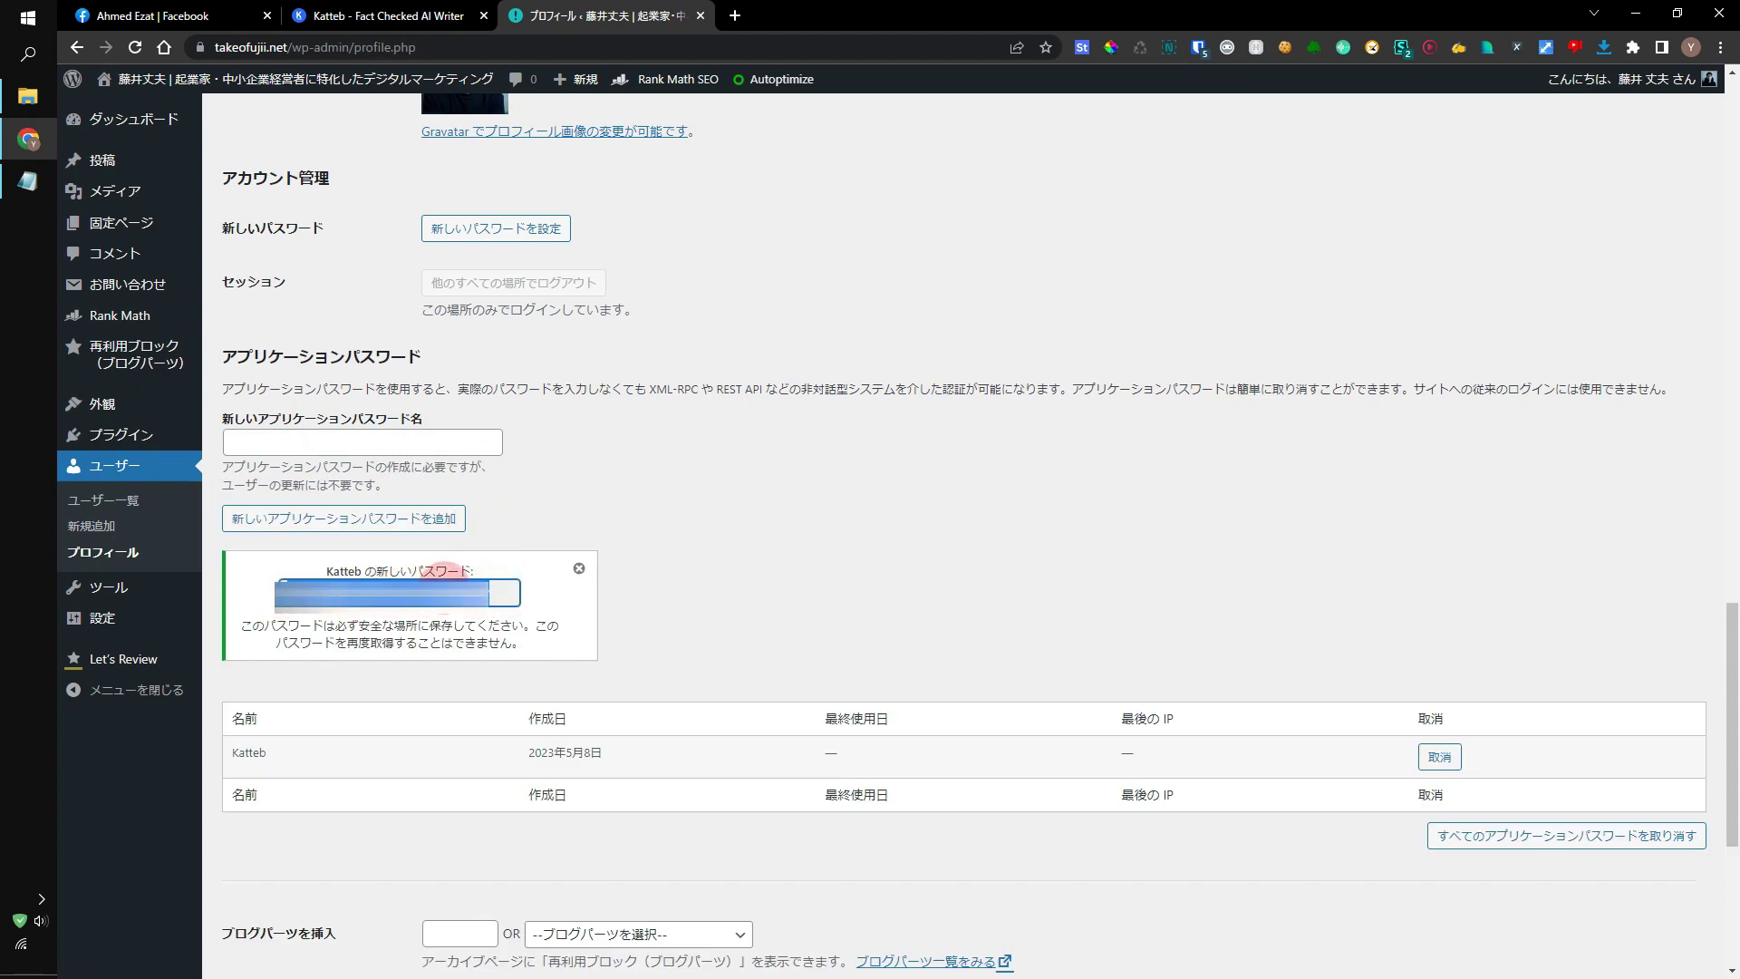
pyautogui.scroll(-5, 433, 589)
pyautogui.click(281, 884)
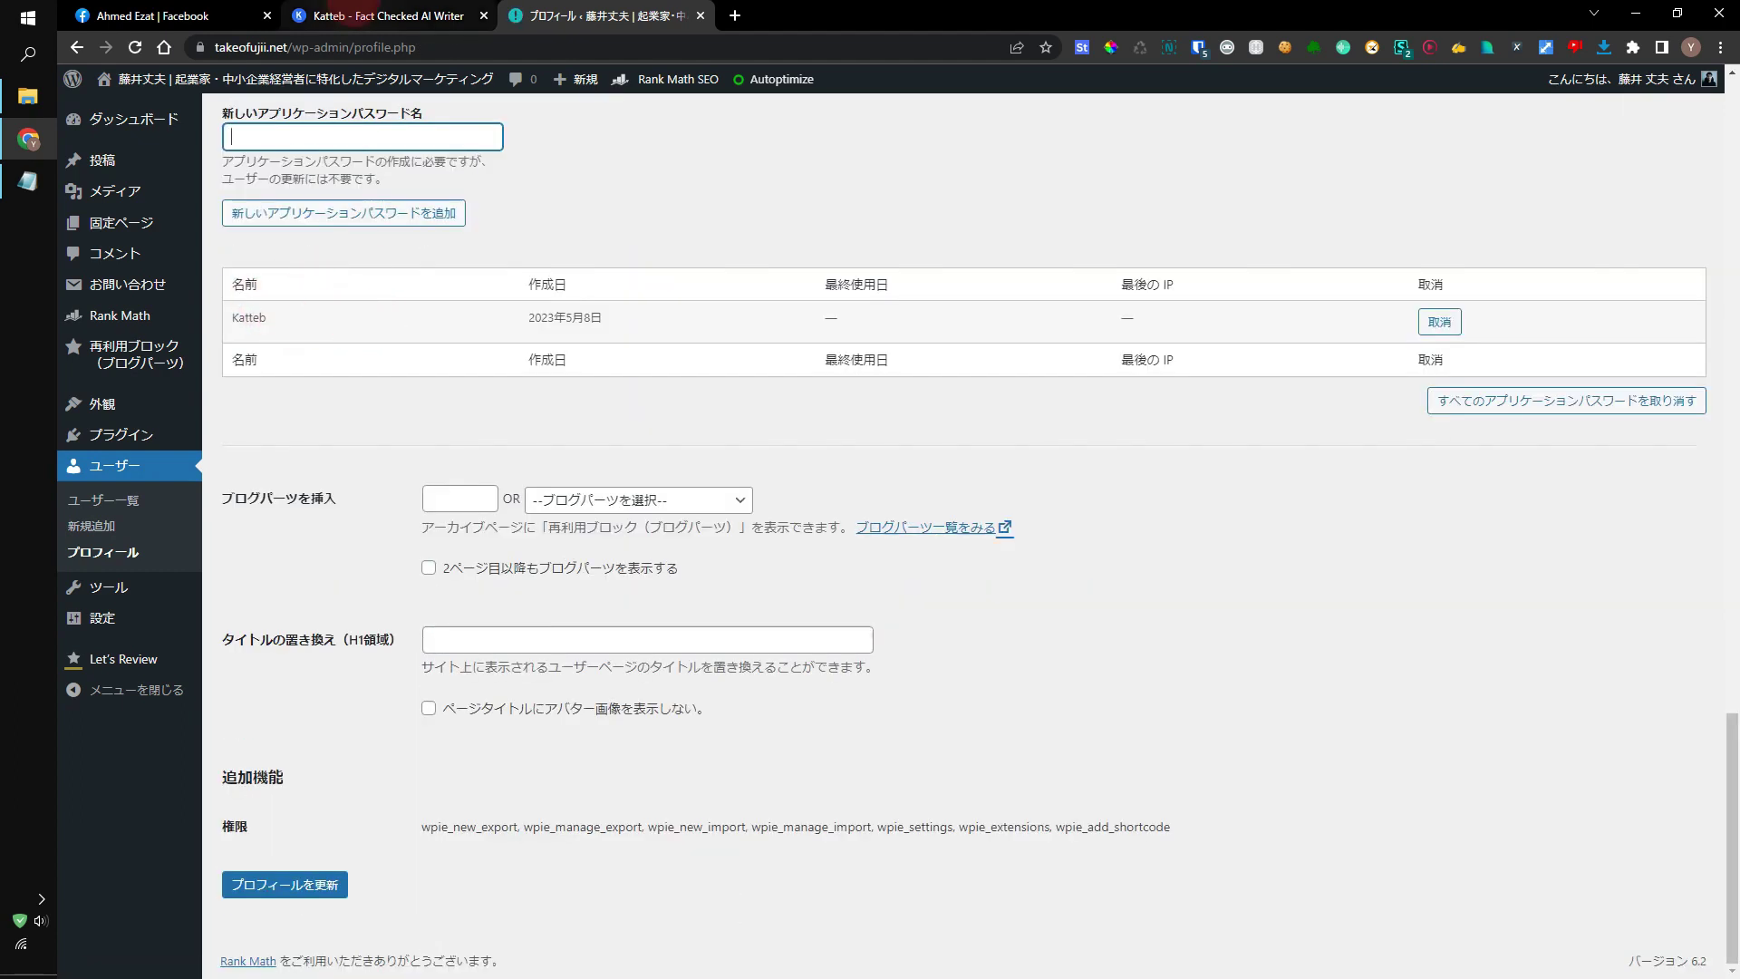
# Switch back to Katteb, paste the application password into the WordPress credentials and connect the website
pyautogui.click(388, 16)
pyautogui.click(764, 680)
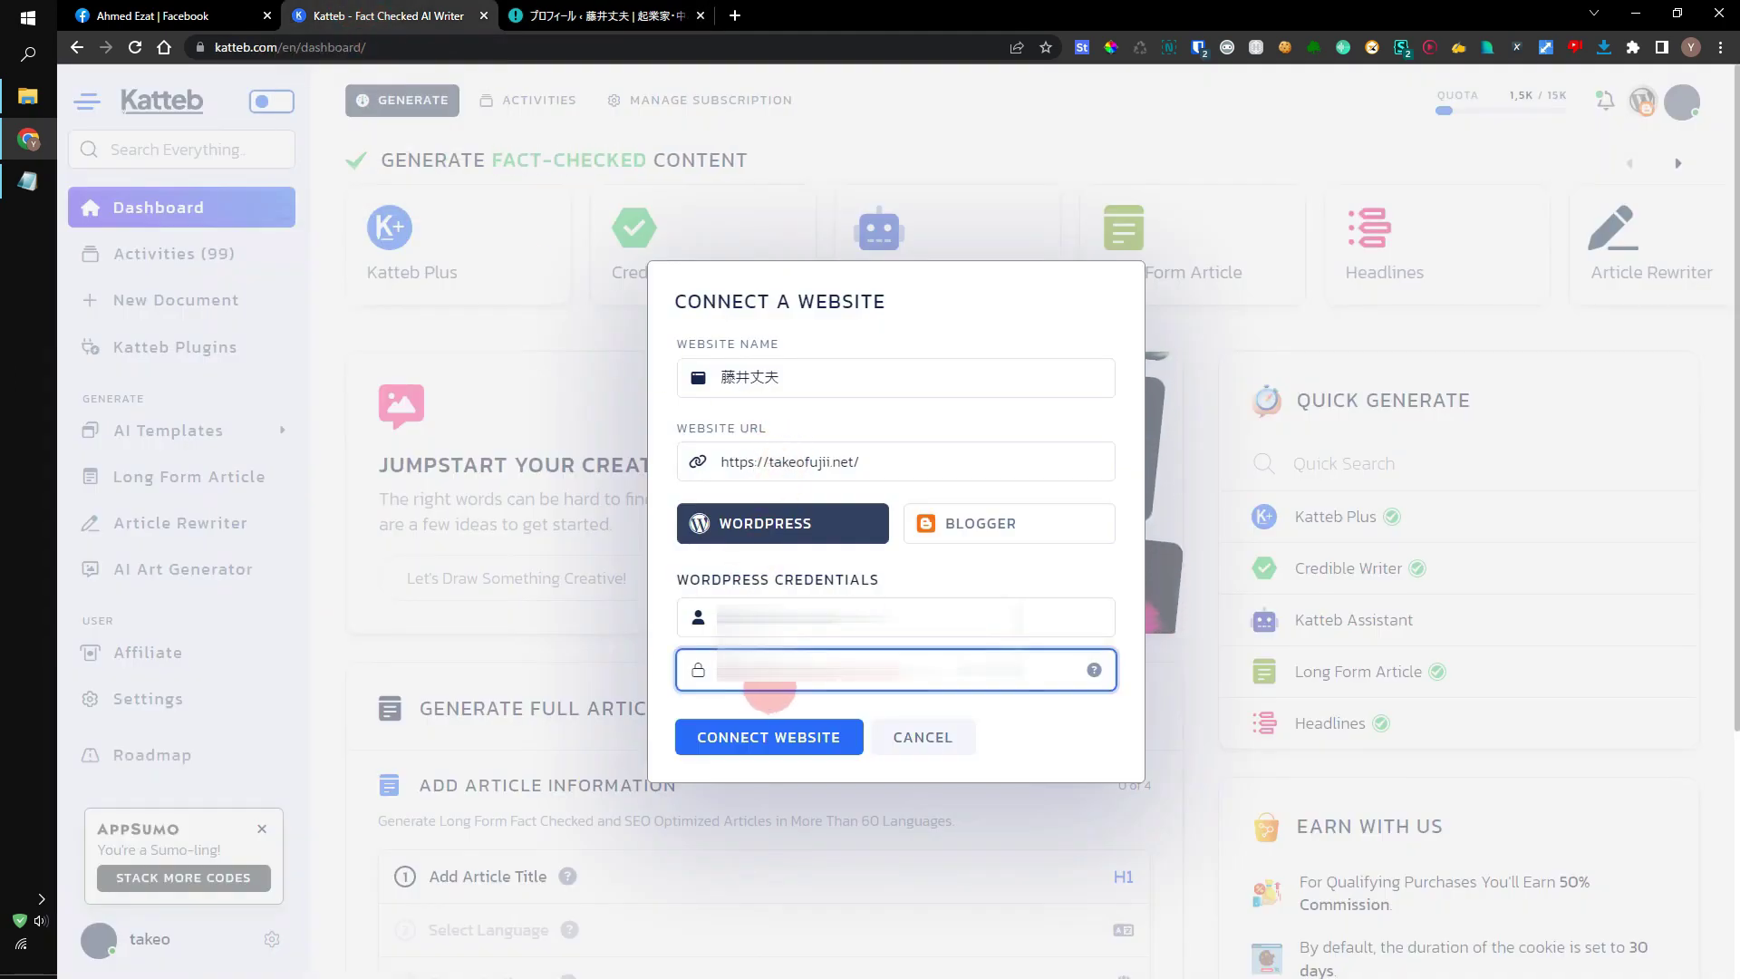
pyautogui.hotkey('ctrl', 'v')
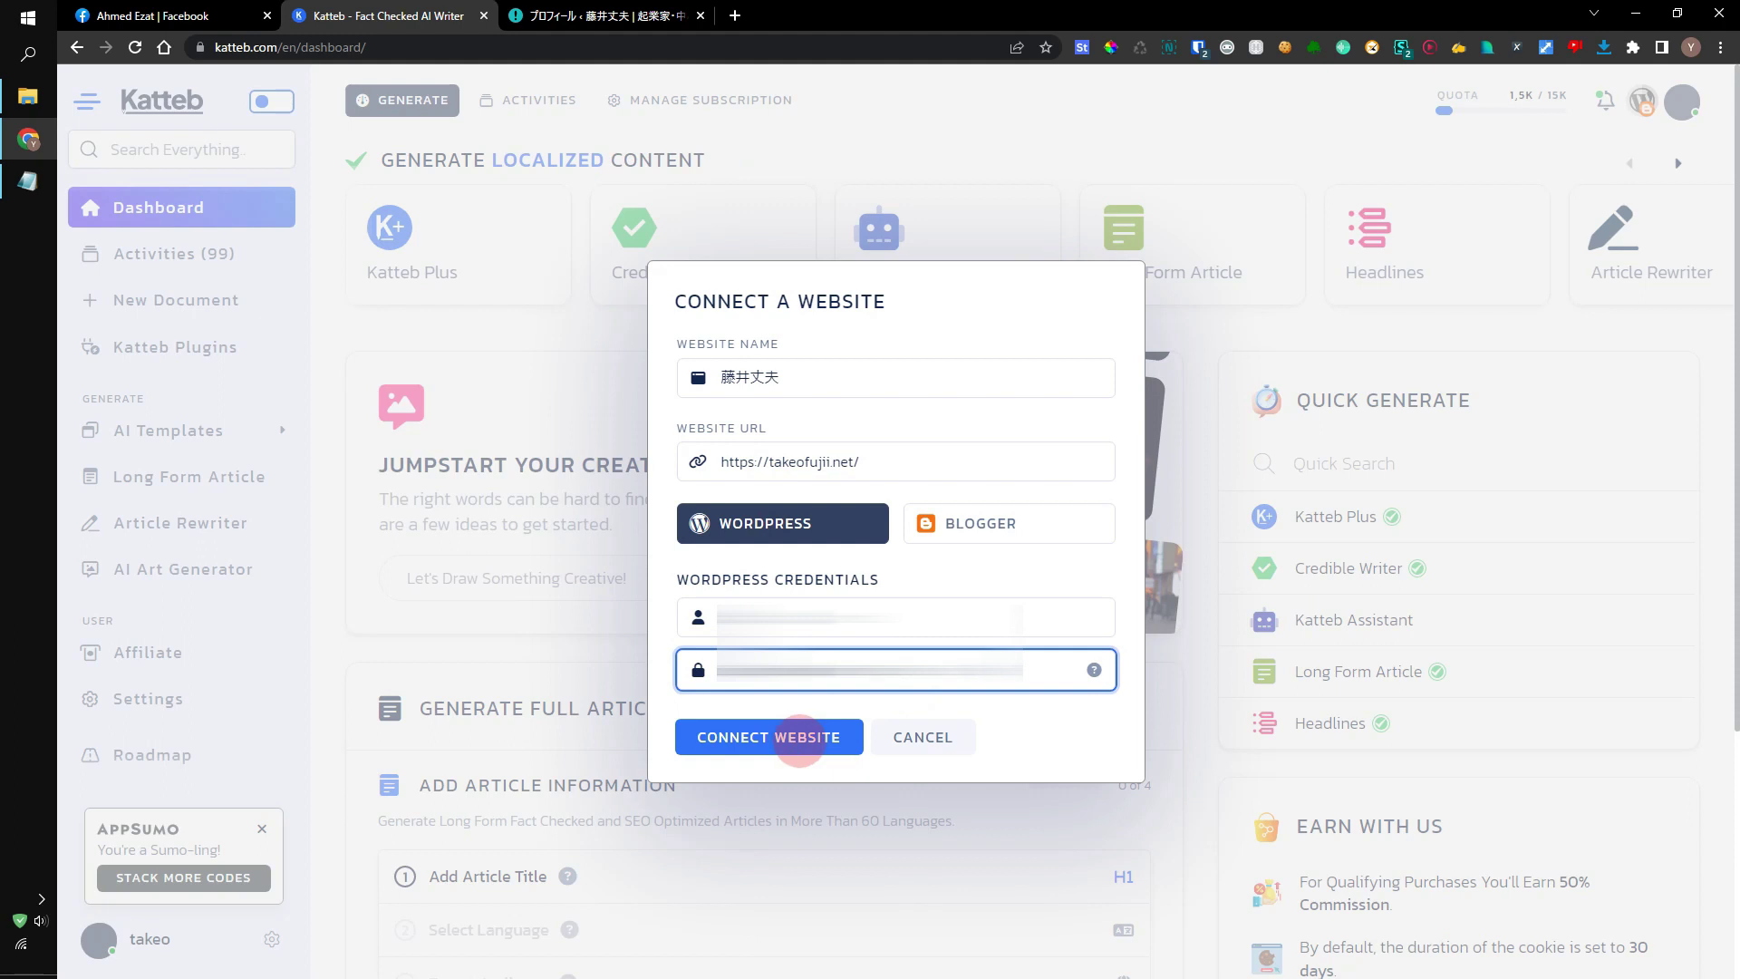
pyautogui.click(800, 738)
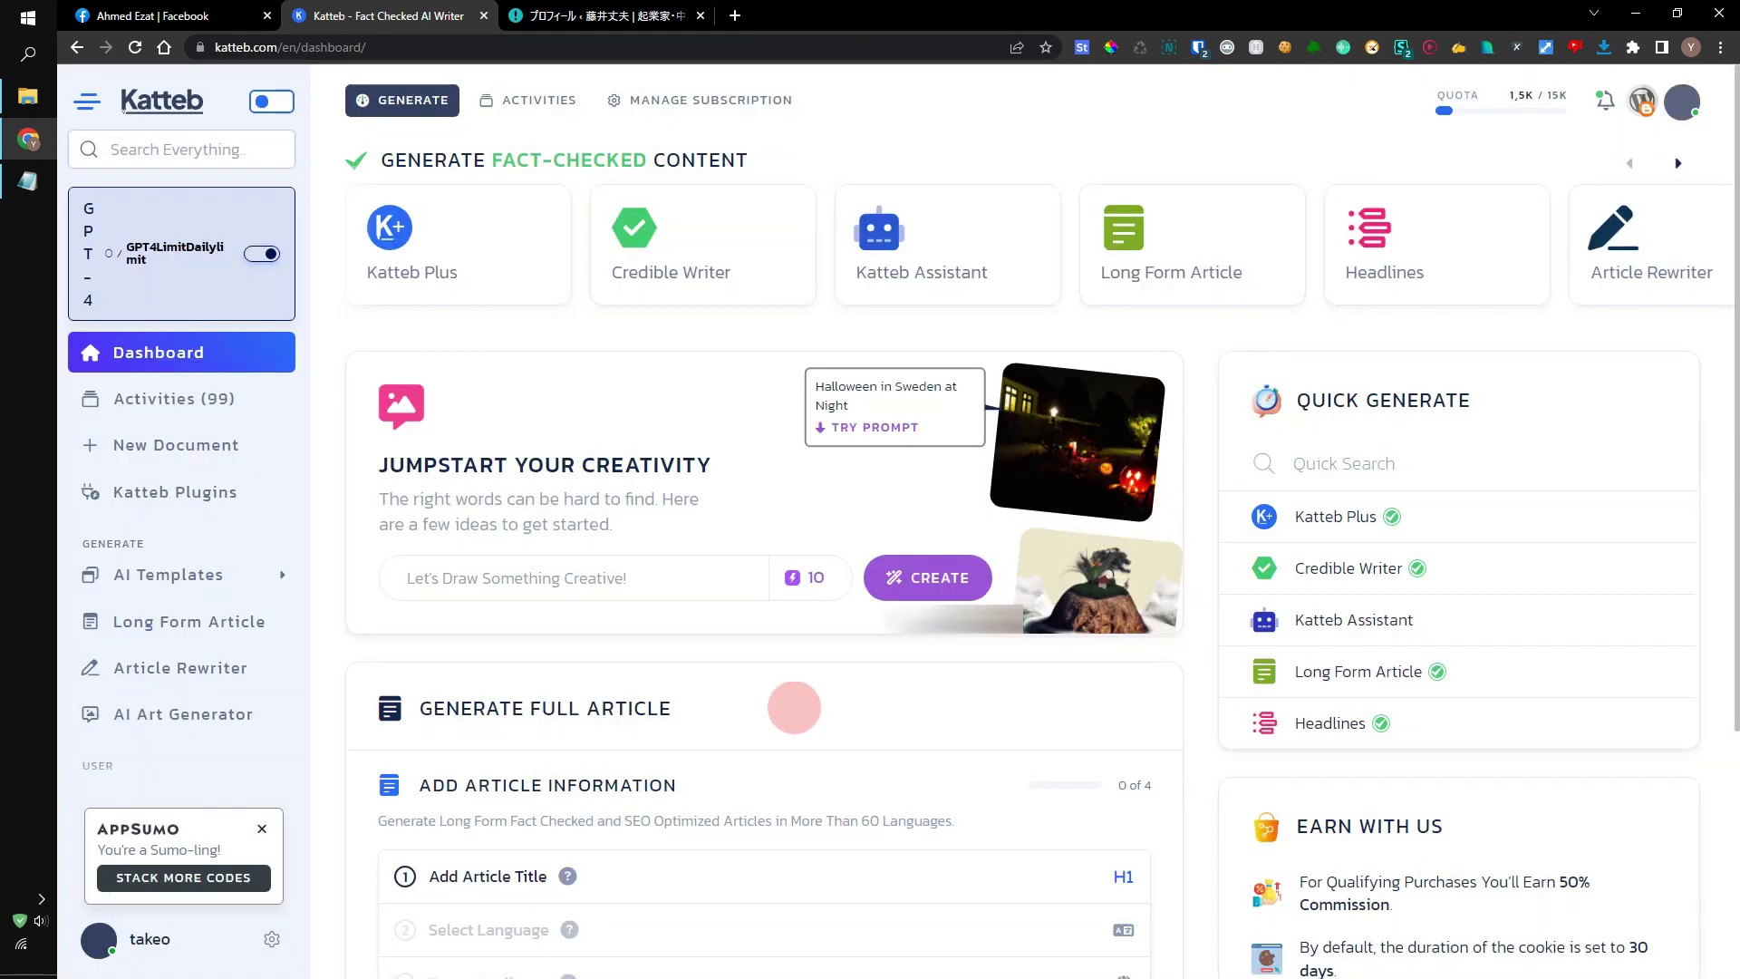
pyautogui.hotkey('ctrl', 'Tab')
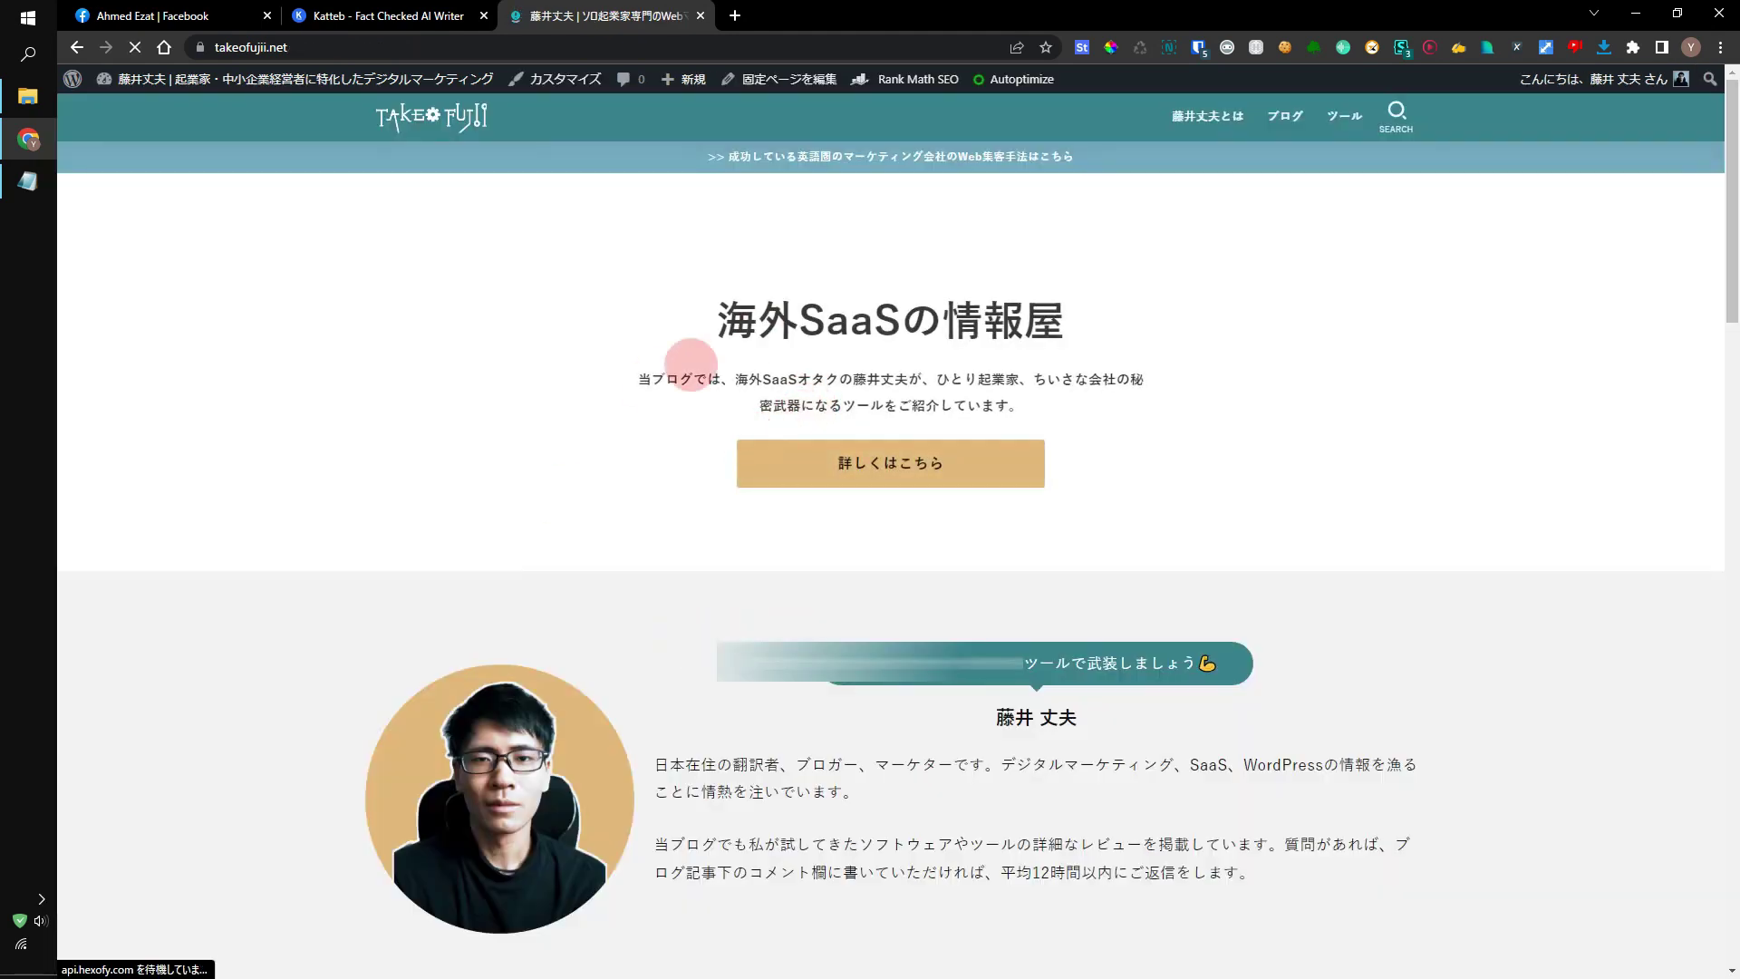
pyautogui.hotkey('ctrl', 'shift', 'Tab')
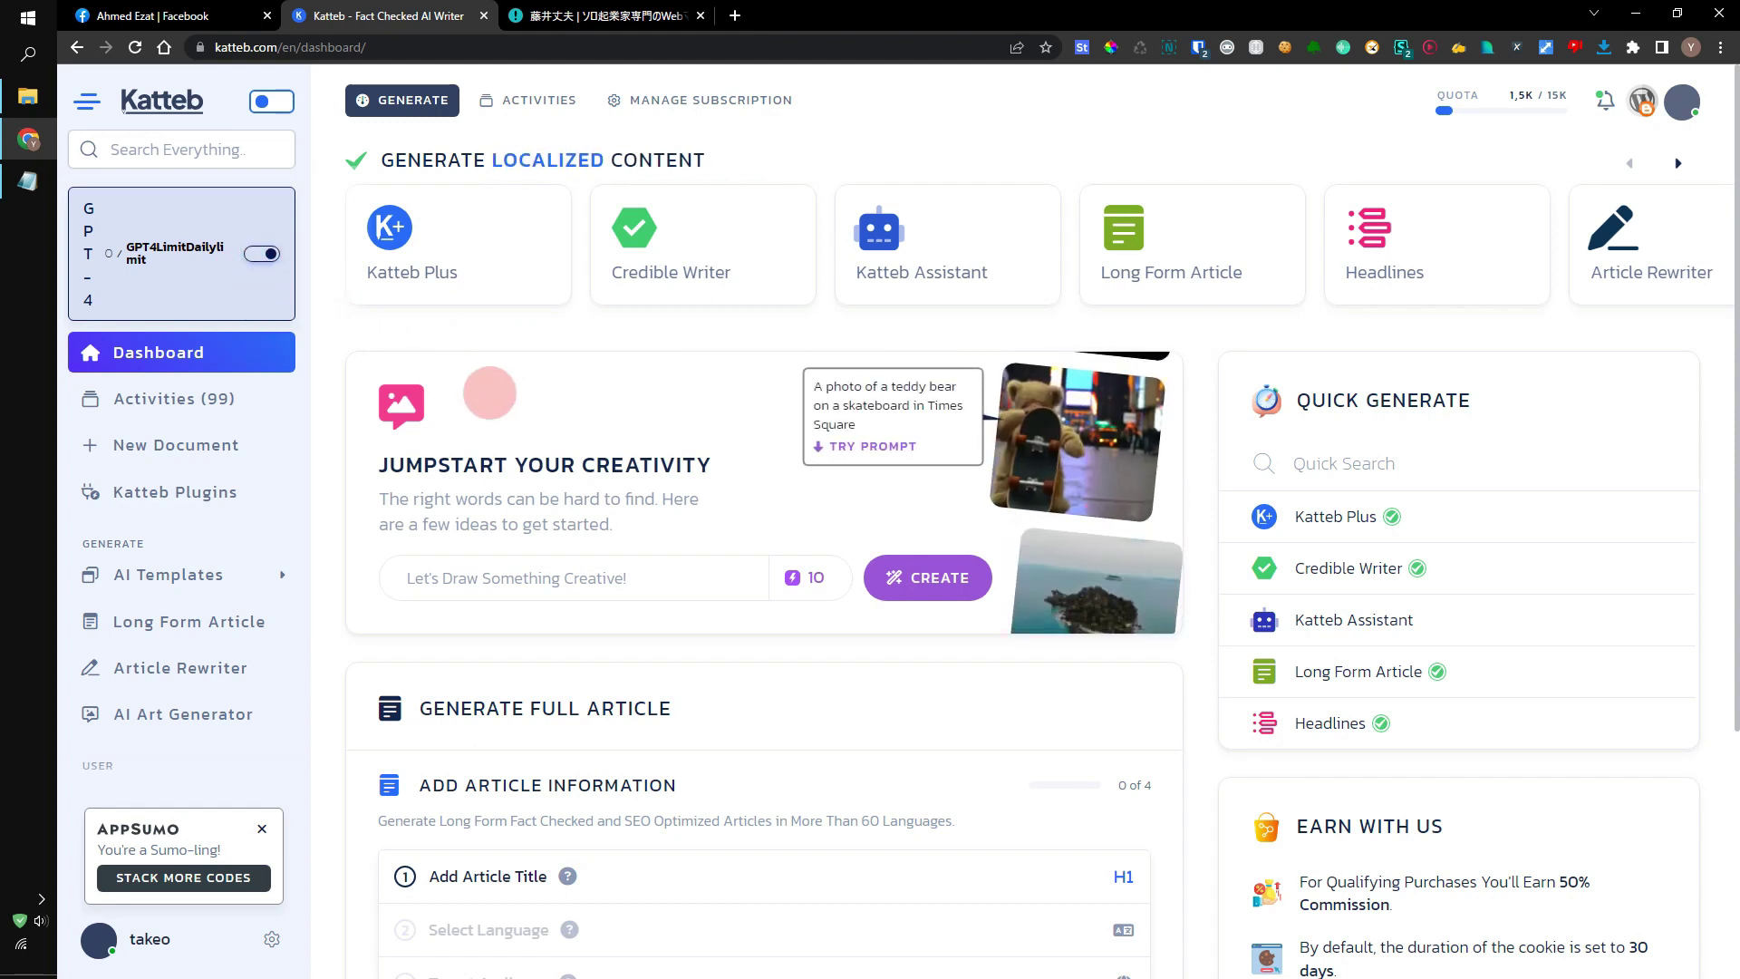
pyautogui.scroll(-2, 484, 398)
pyautogui.scroll(2, 640, 380)
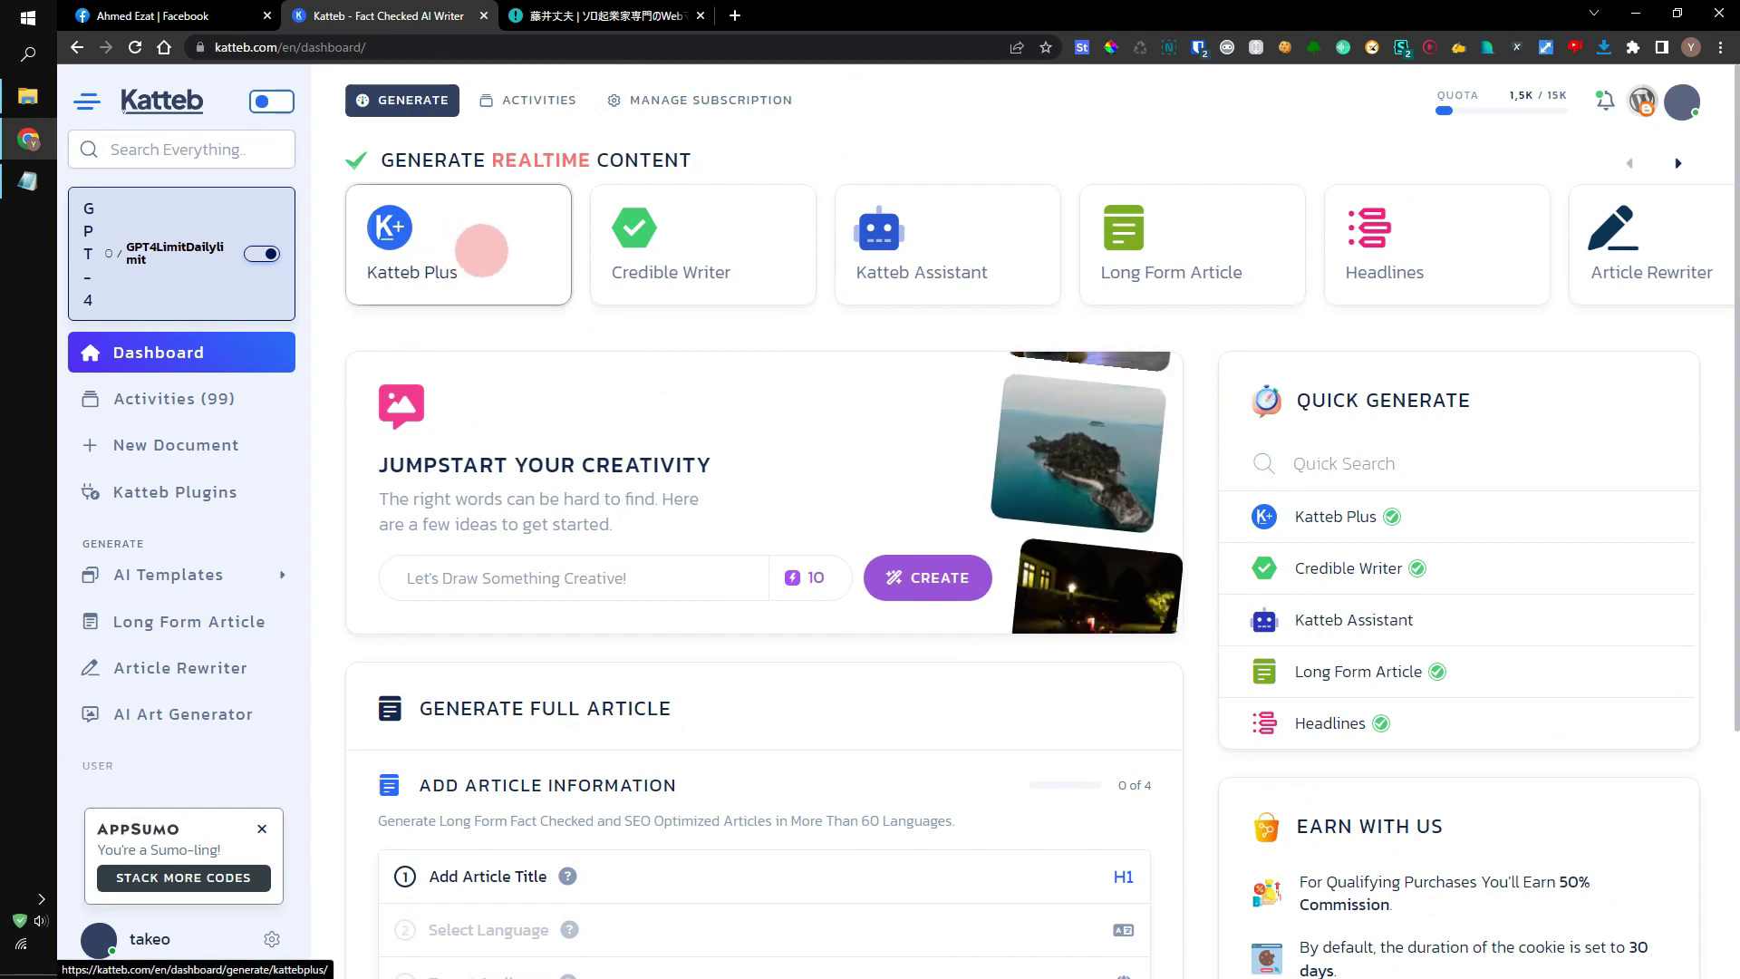
# Generate one Japanese variation with Katteb Plus from "オフショアホスティングとは？分かりやすく解説する", using Japan, Friendly, Third Person and Paragraph
pyautogui.click(483, 256)
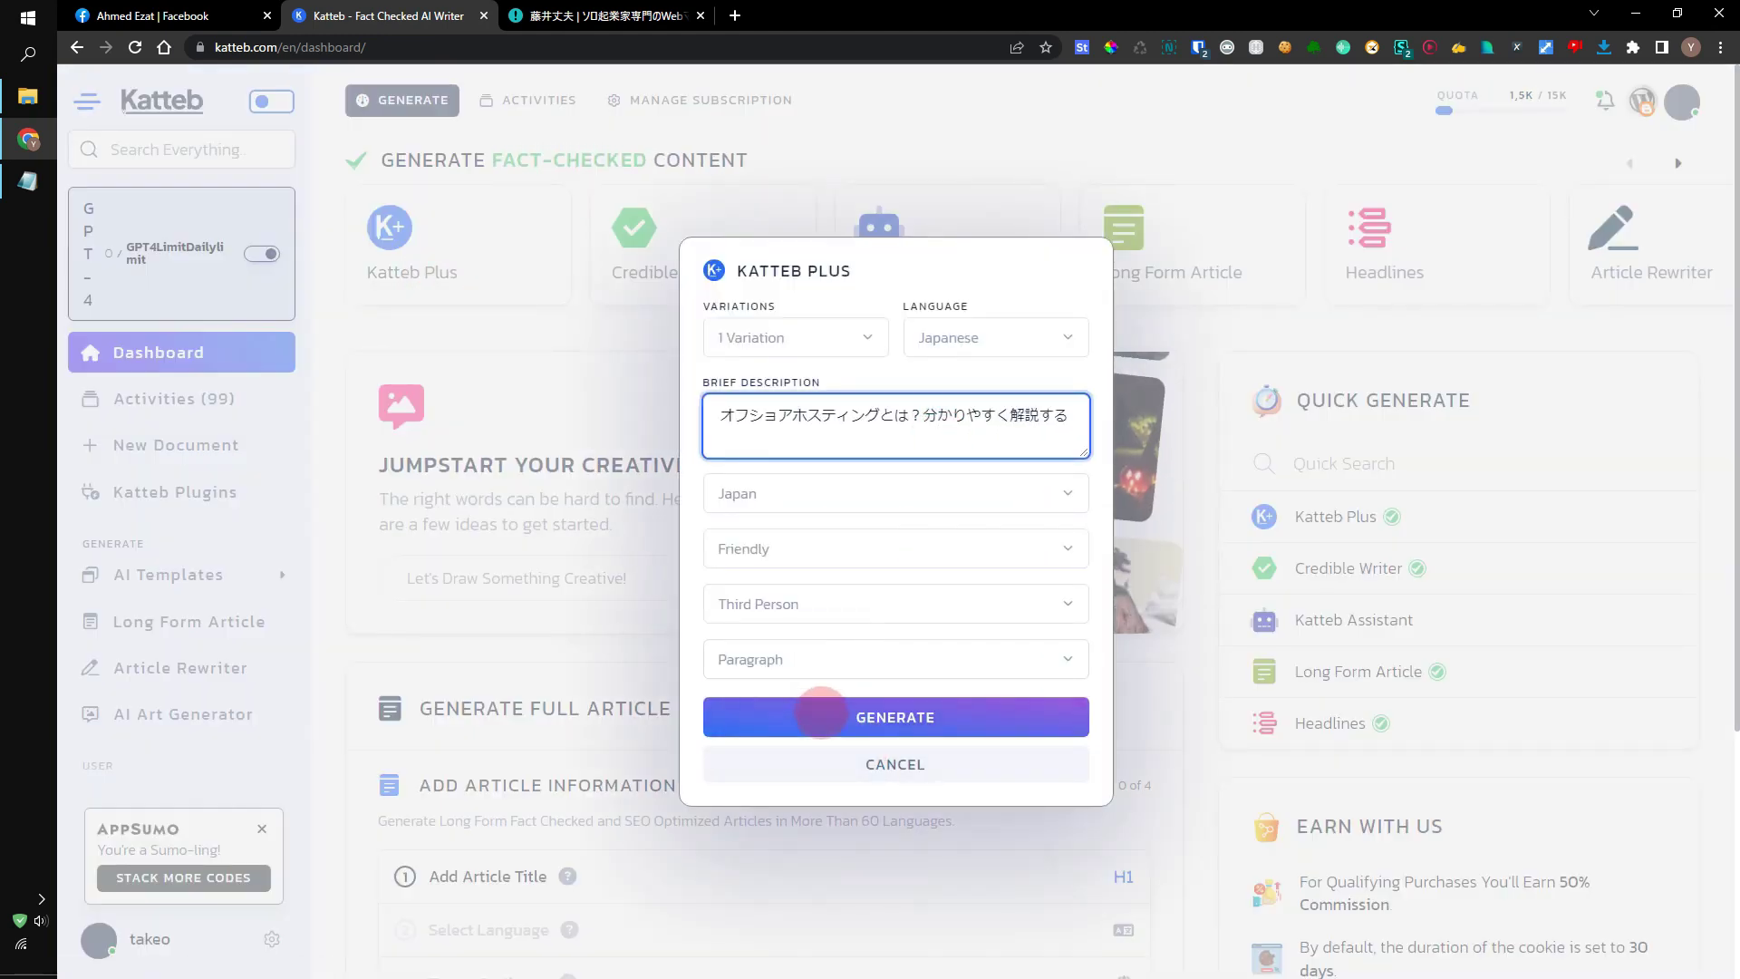
pyautogui.click(827, 715)
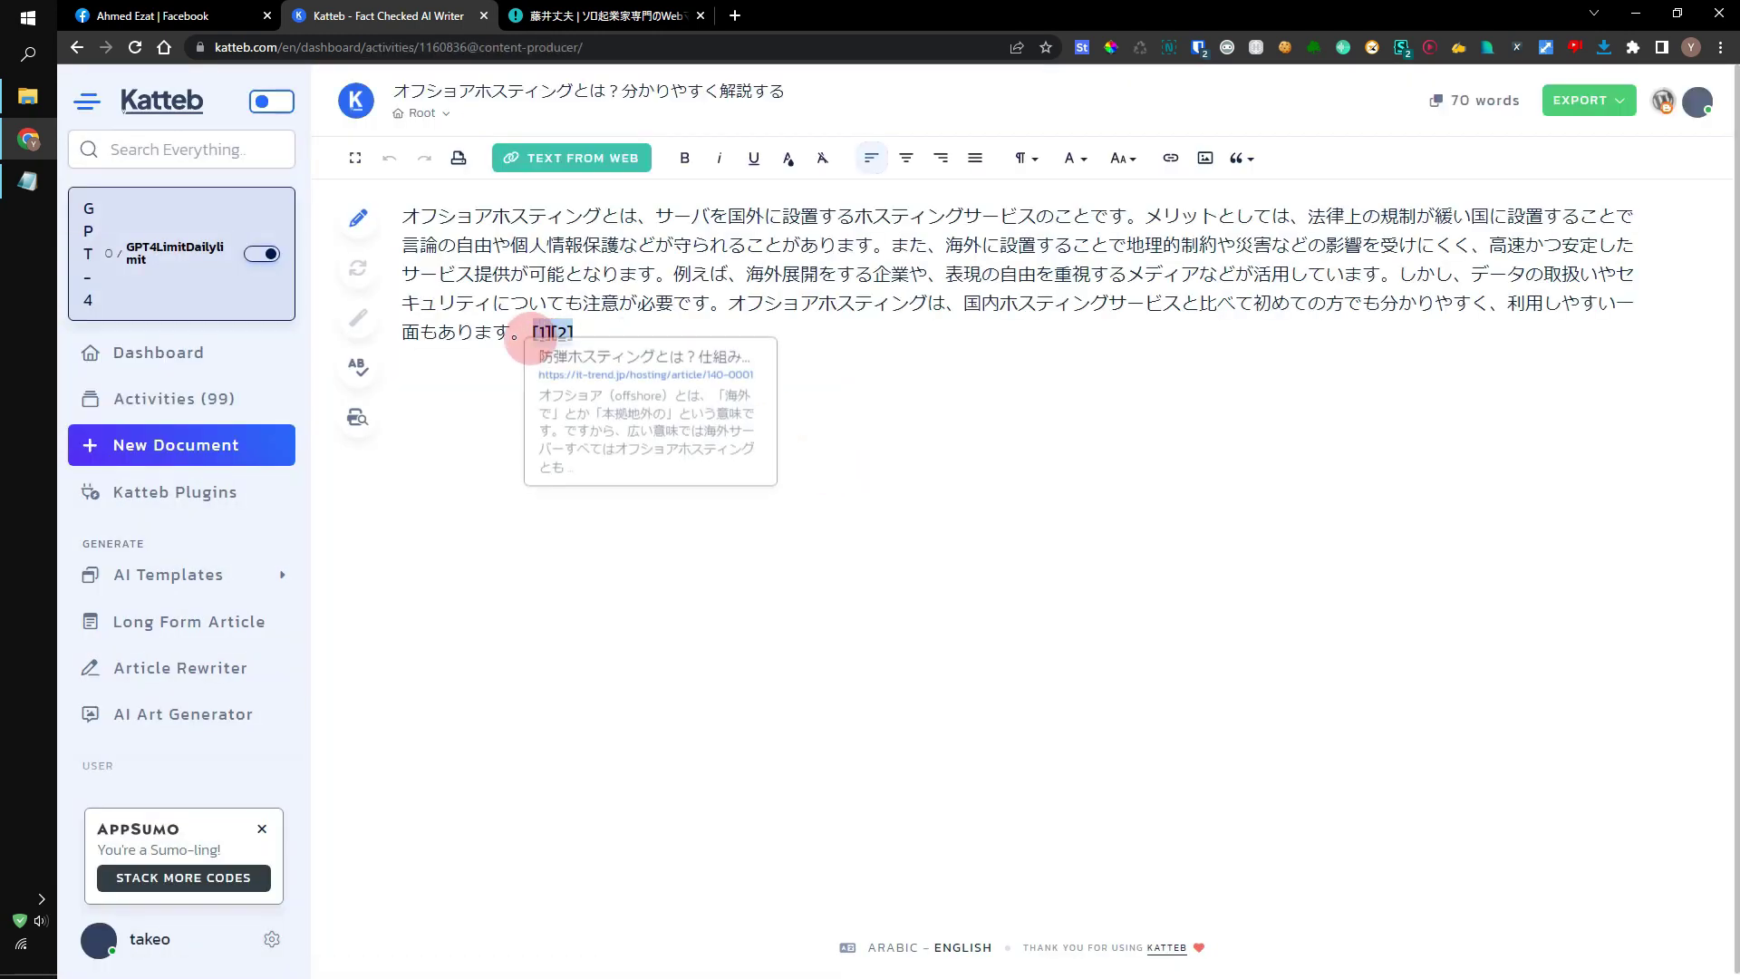
# Delete the [1][2] citations from the generated text and insert a separate line reading "例" before the sentence beginning "例えば"
pyautogui.moveTo(534, 334); pyautogui.dragTo(575, 332)
pyautogui.press('BackSpace')
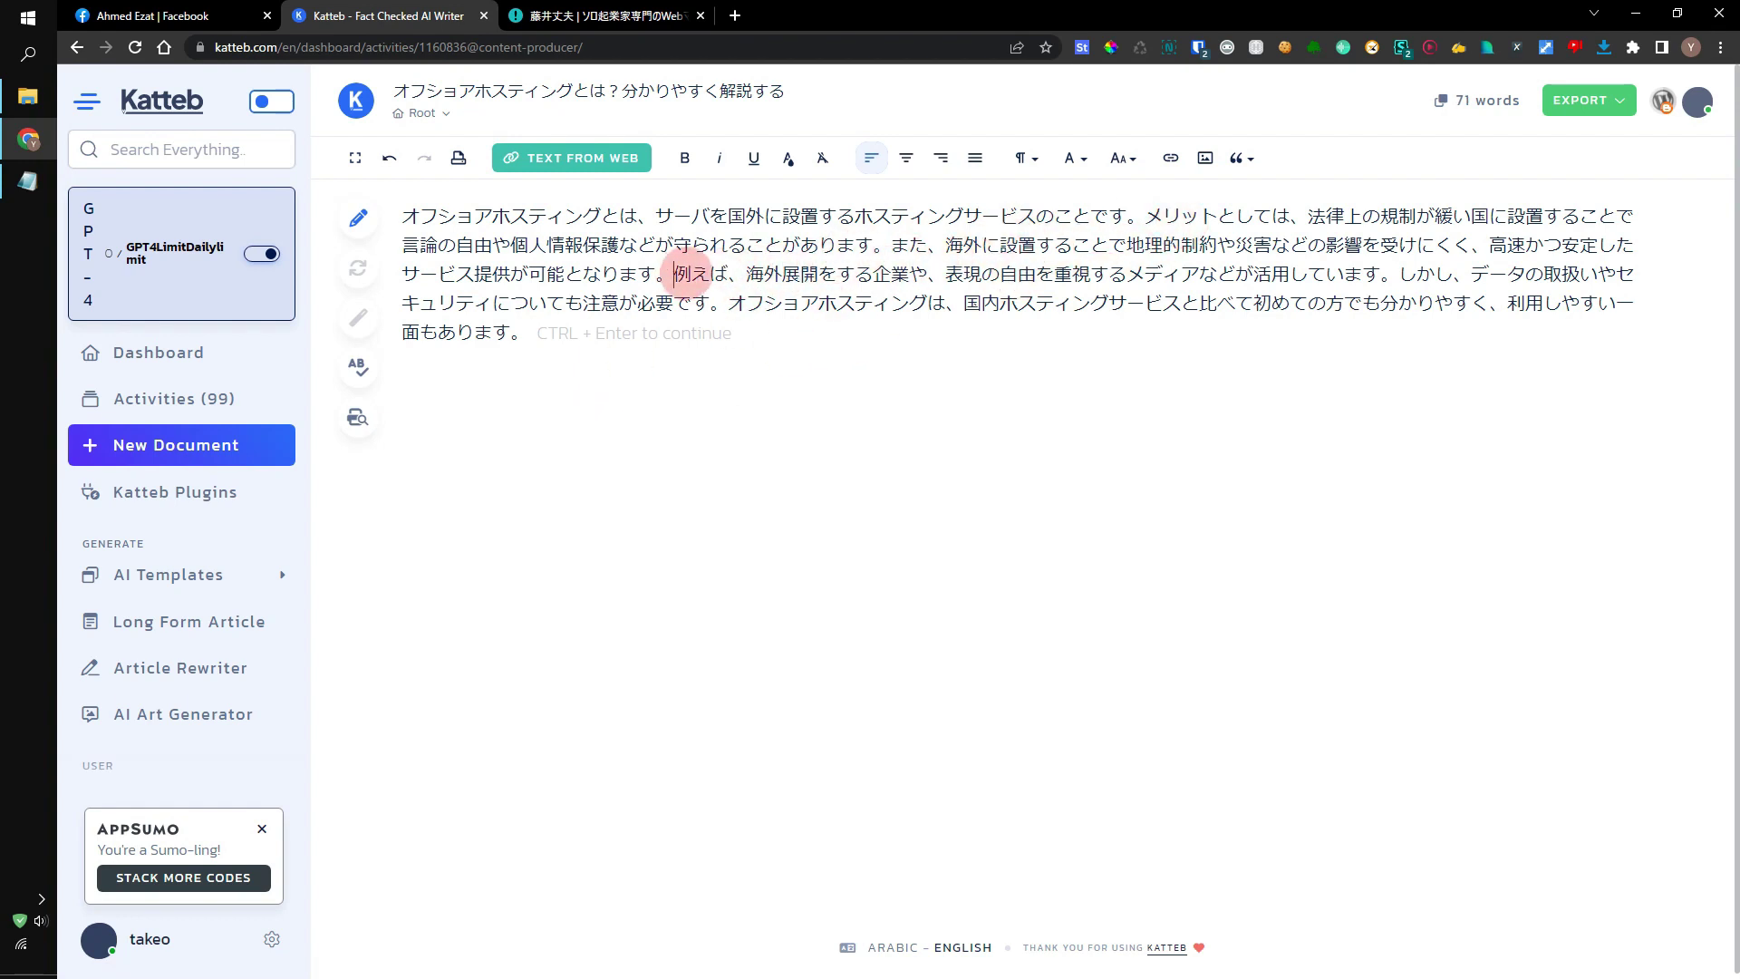
pyautogui.press('Return')
pyautogui.press('Return')
pyautogui.press('Up')
pyautogui.write('r')
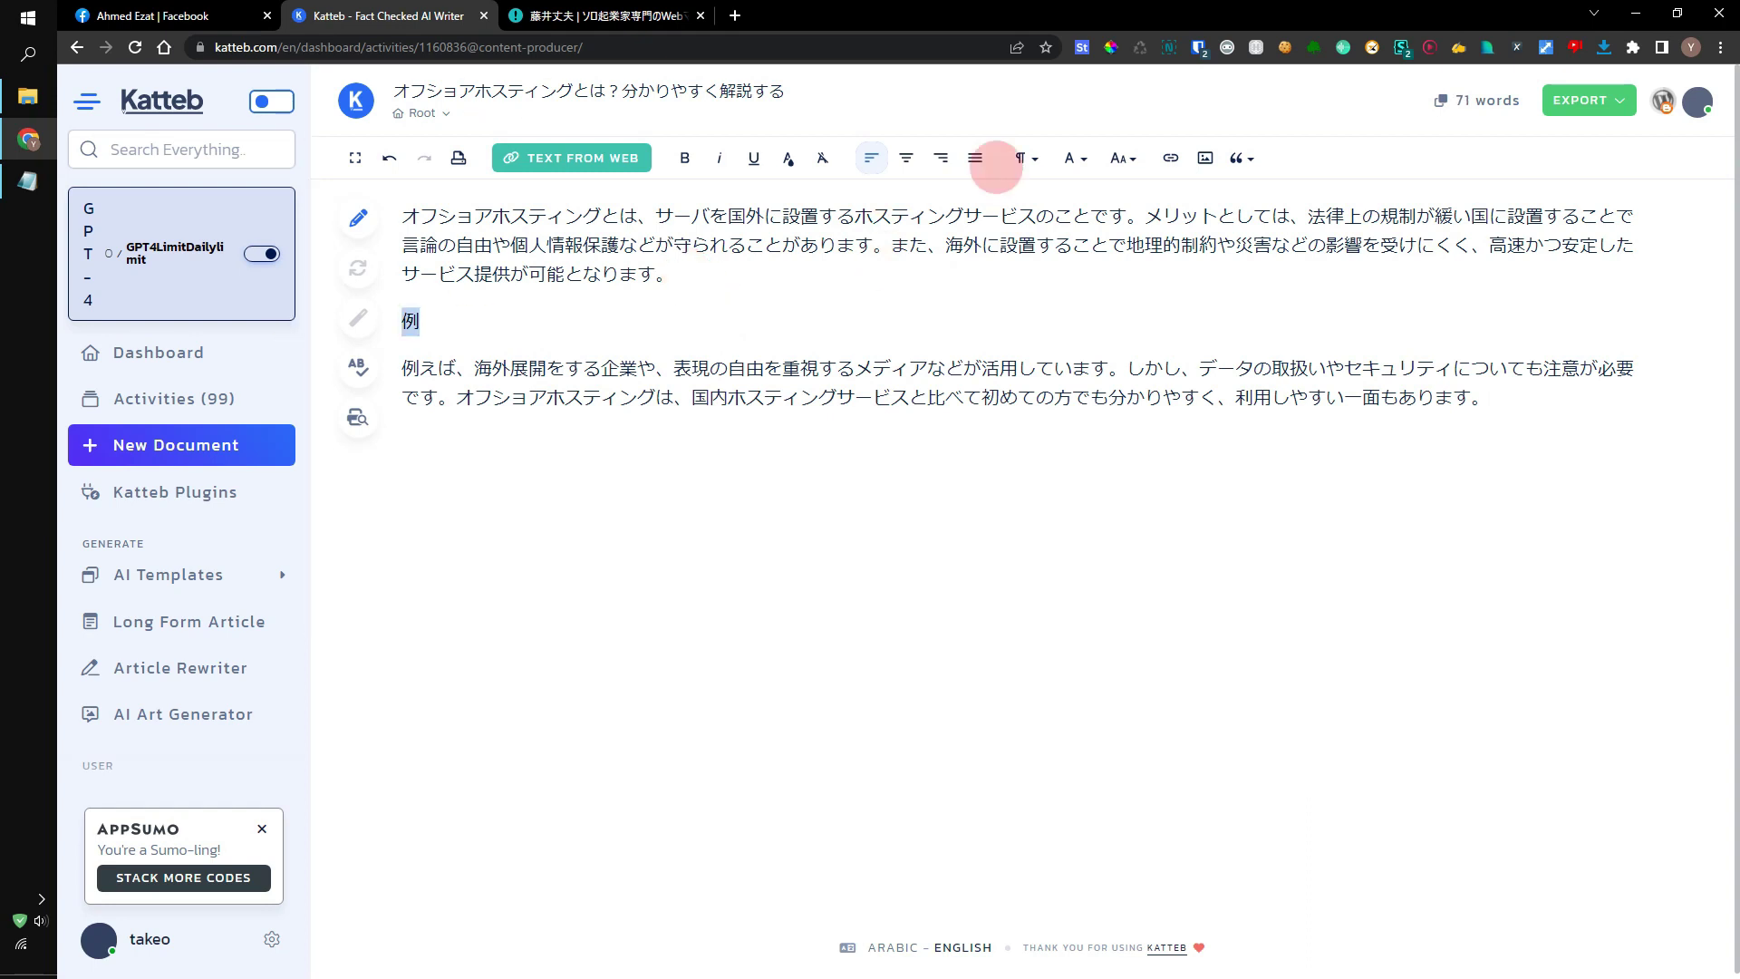
# Format the line "例" as a heading and start exporting the article to the connected WordPress website
pyautogui.click(1027, 158)
pyautogui.click(1042, 209)
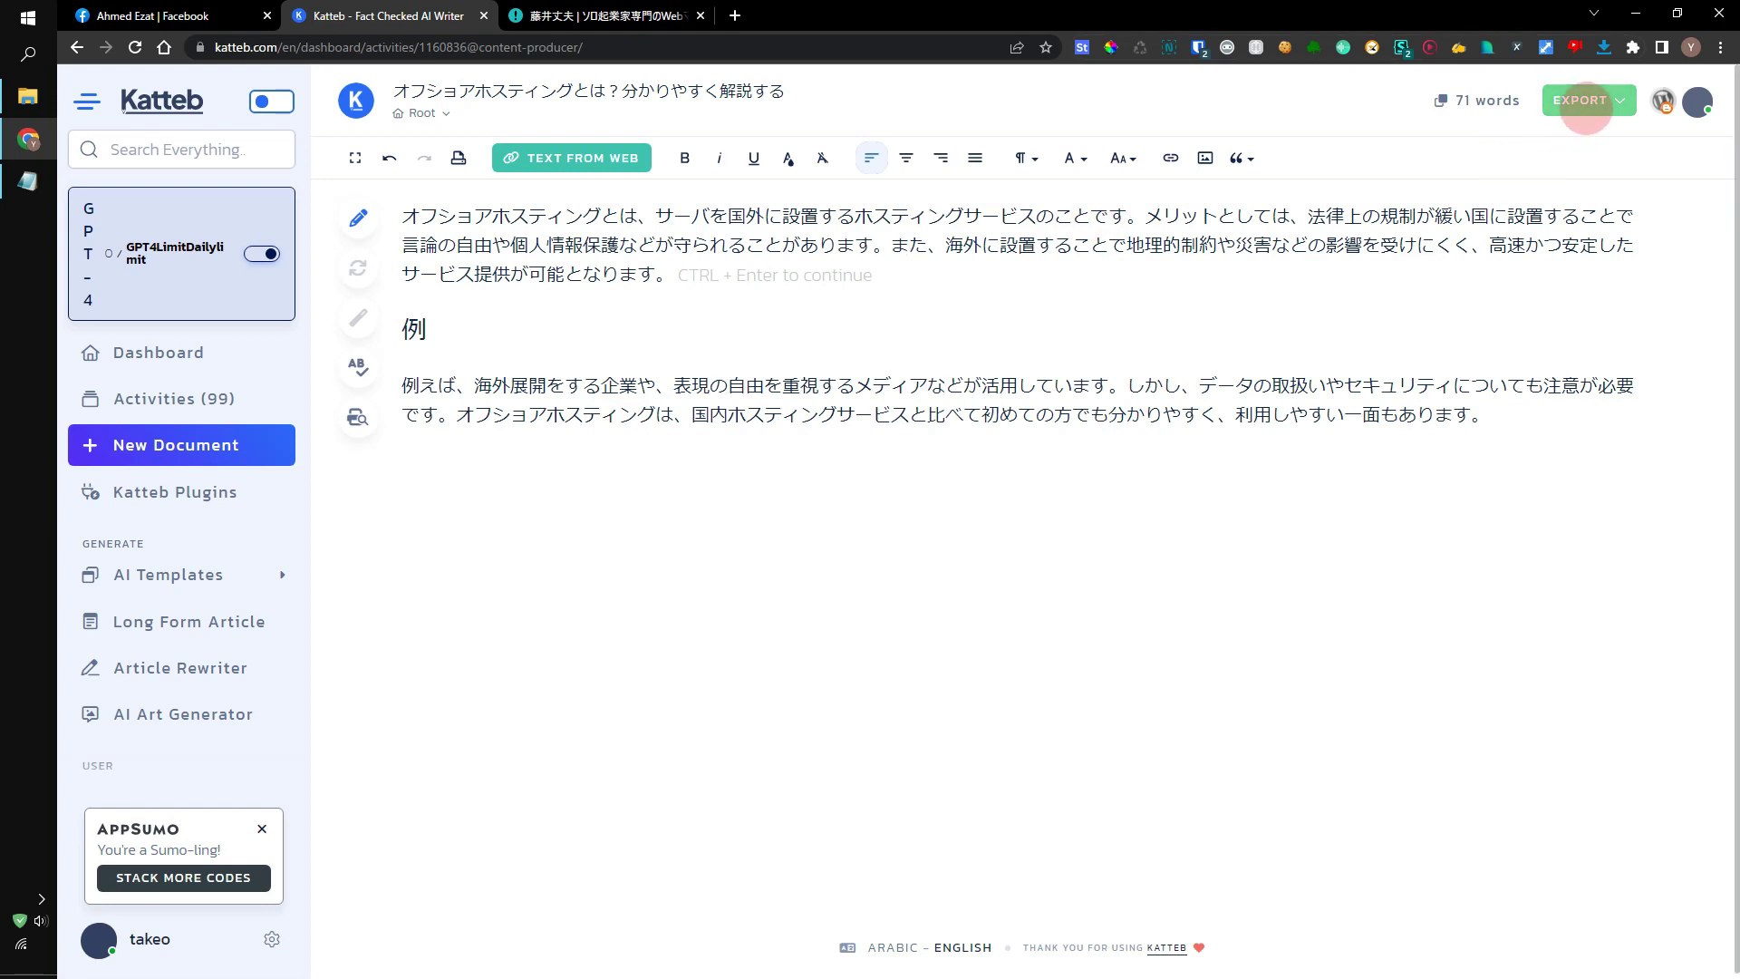
pyautogui.click(1585, 102)
pyautogui.click(1585, 159)
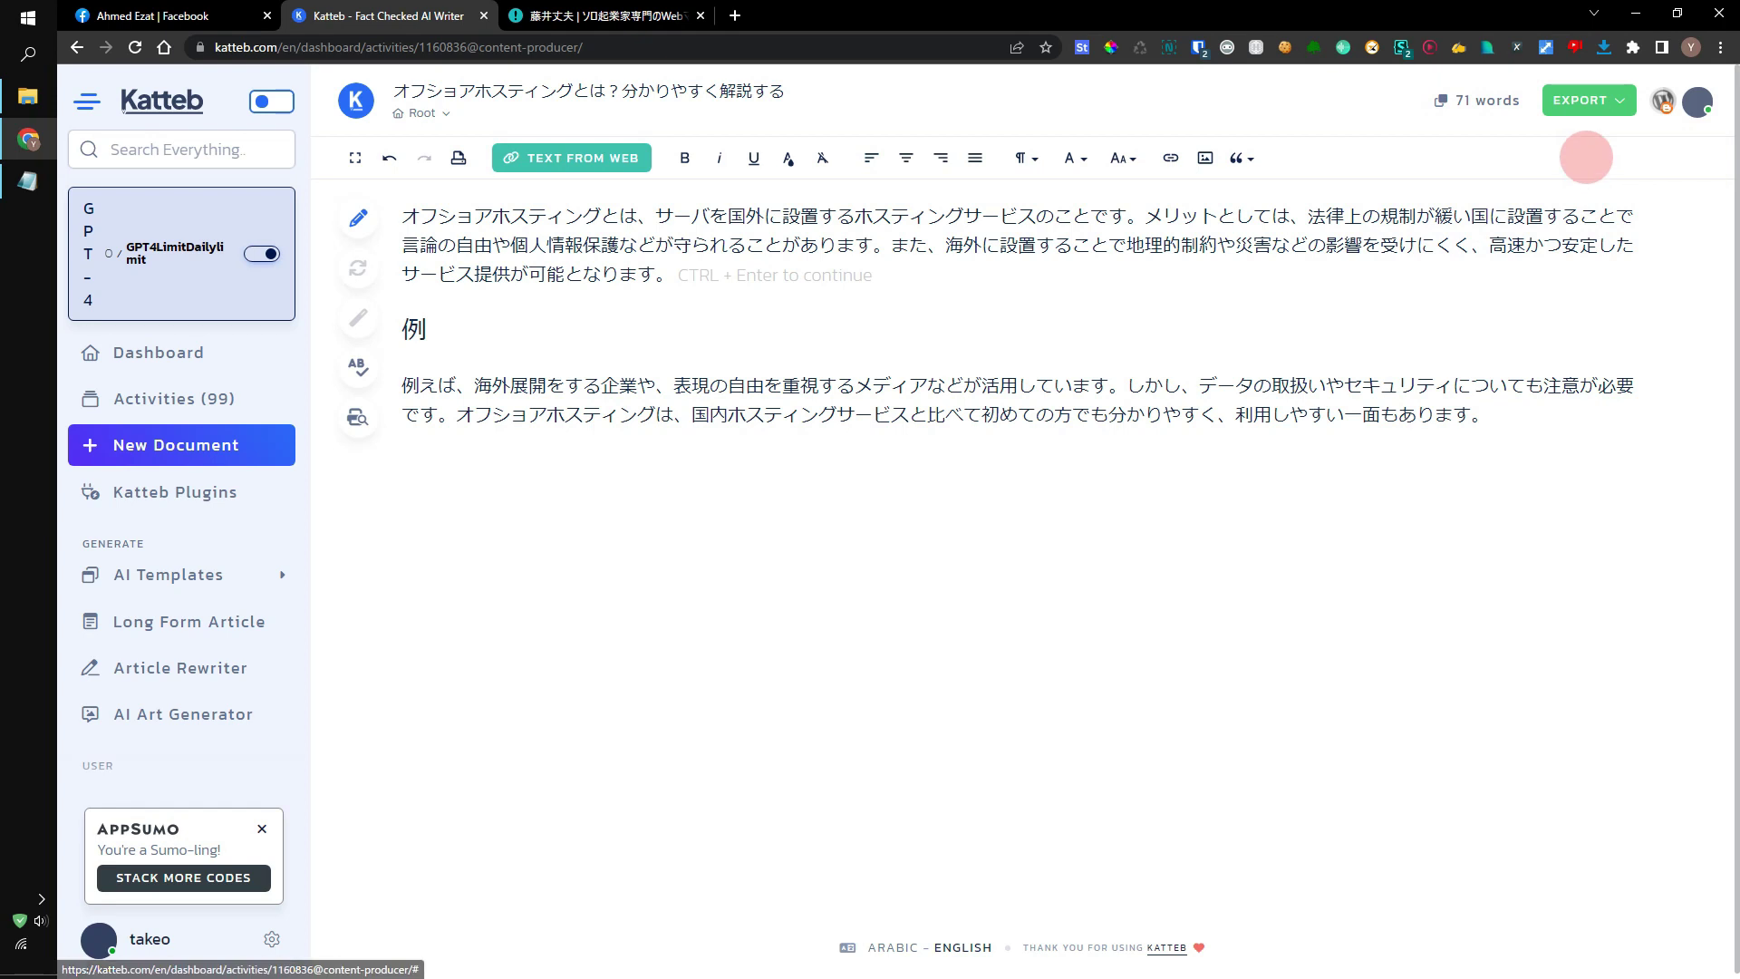
pyautogui.click(1583, 152)
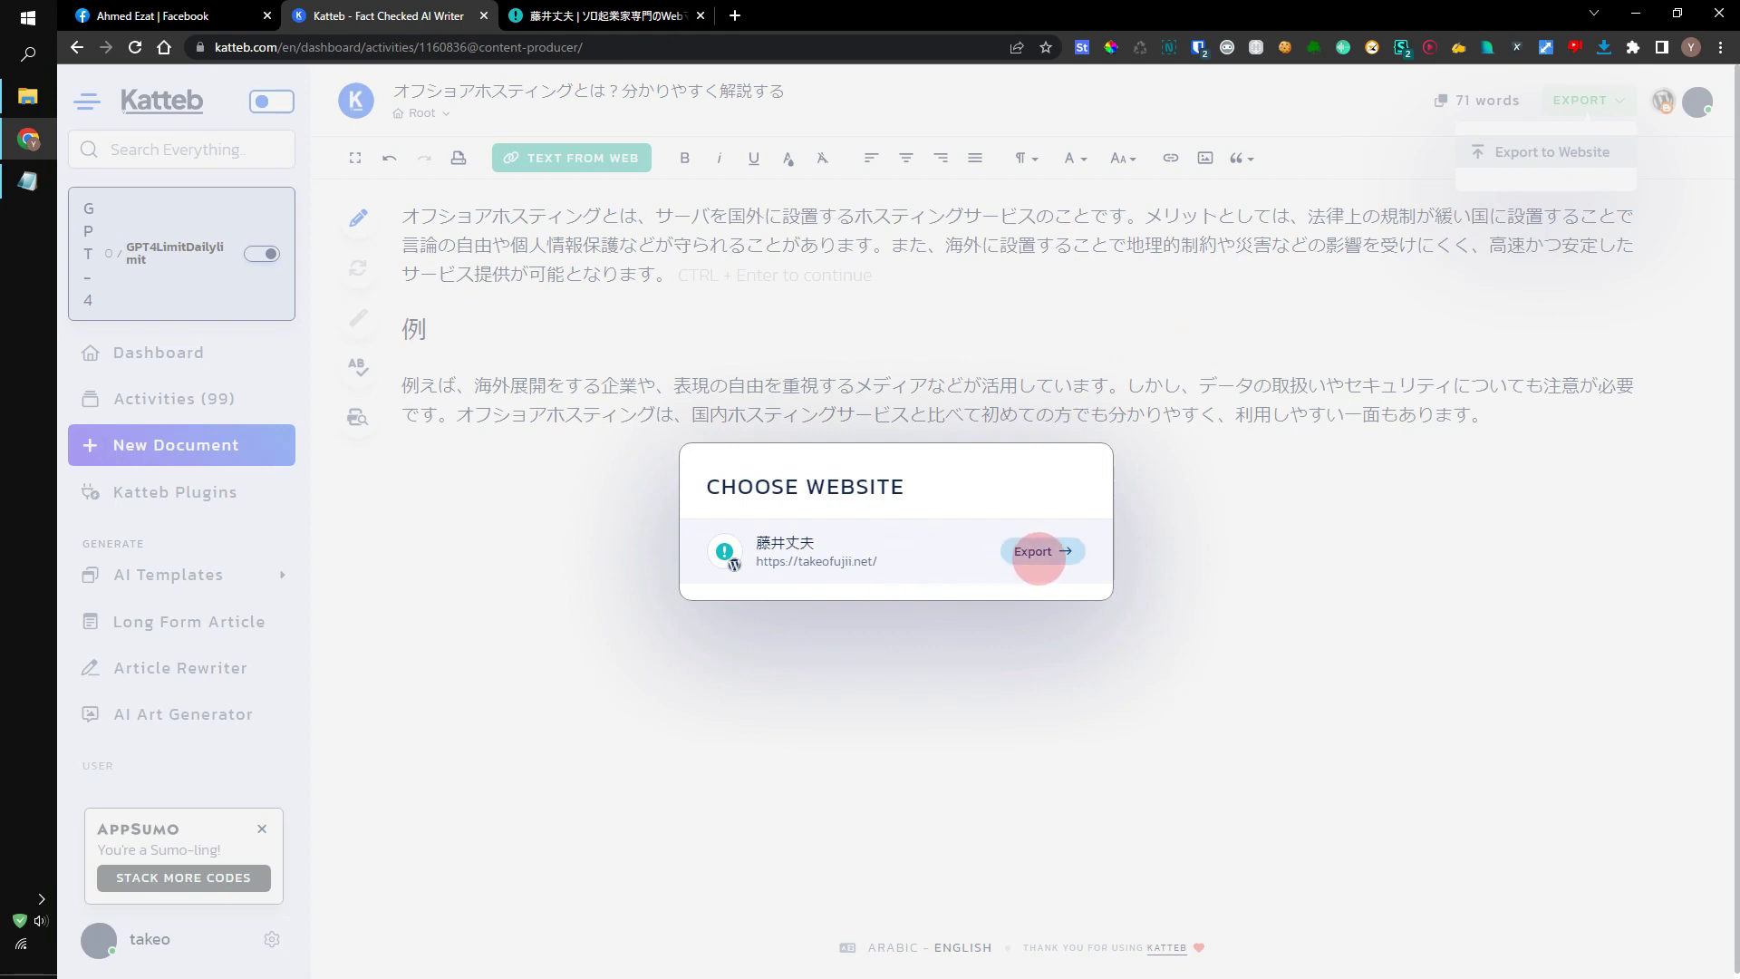
pyautogui.click(1037, 552)
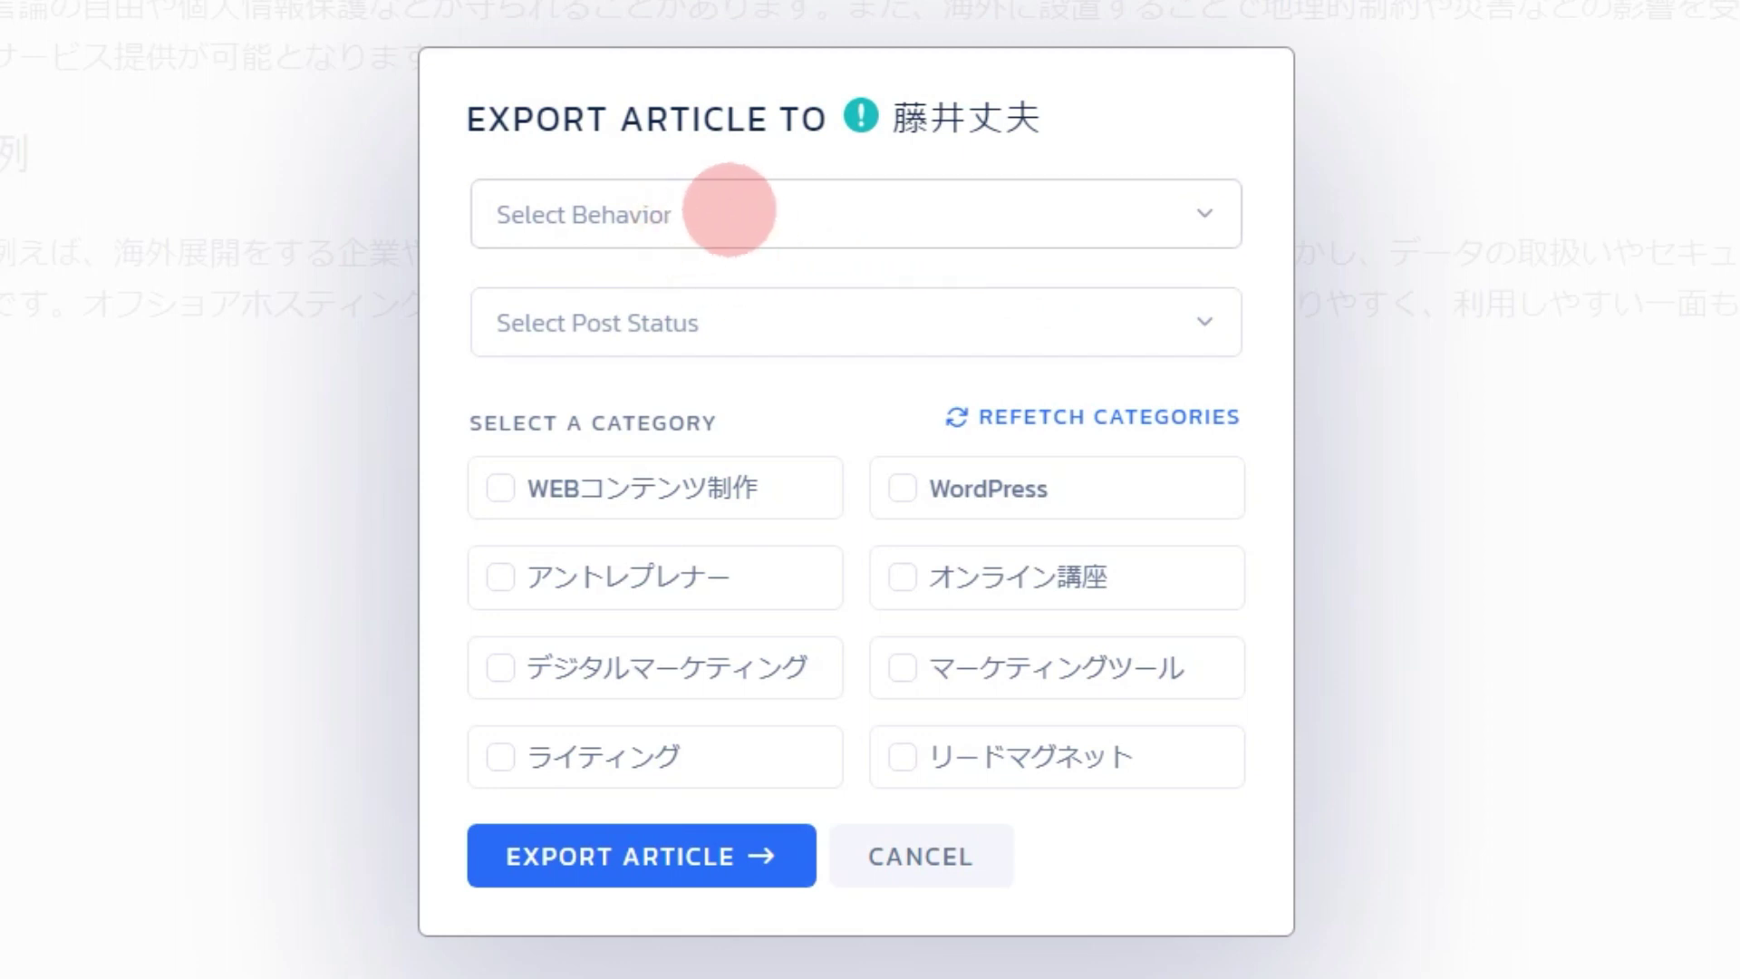
# Try the Replace Post behavior by searching the website posts for "レビュー", and clear the search
pyautogui.click(730, 214)
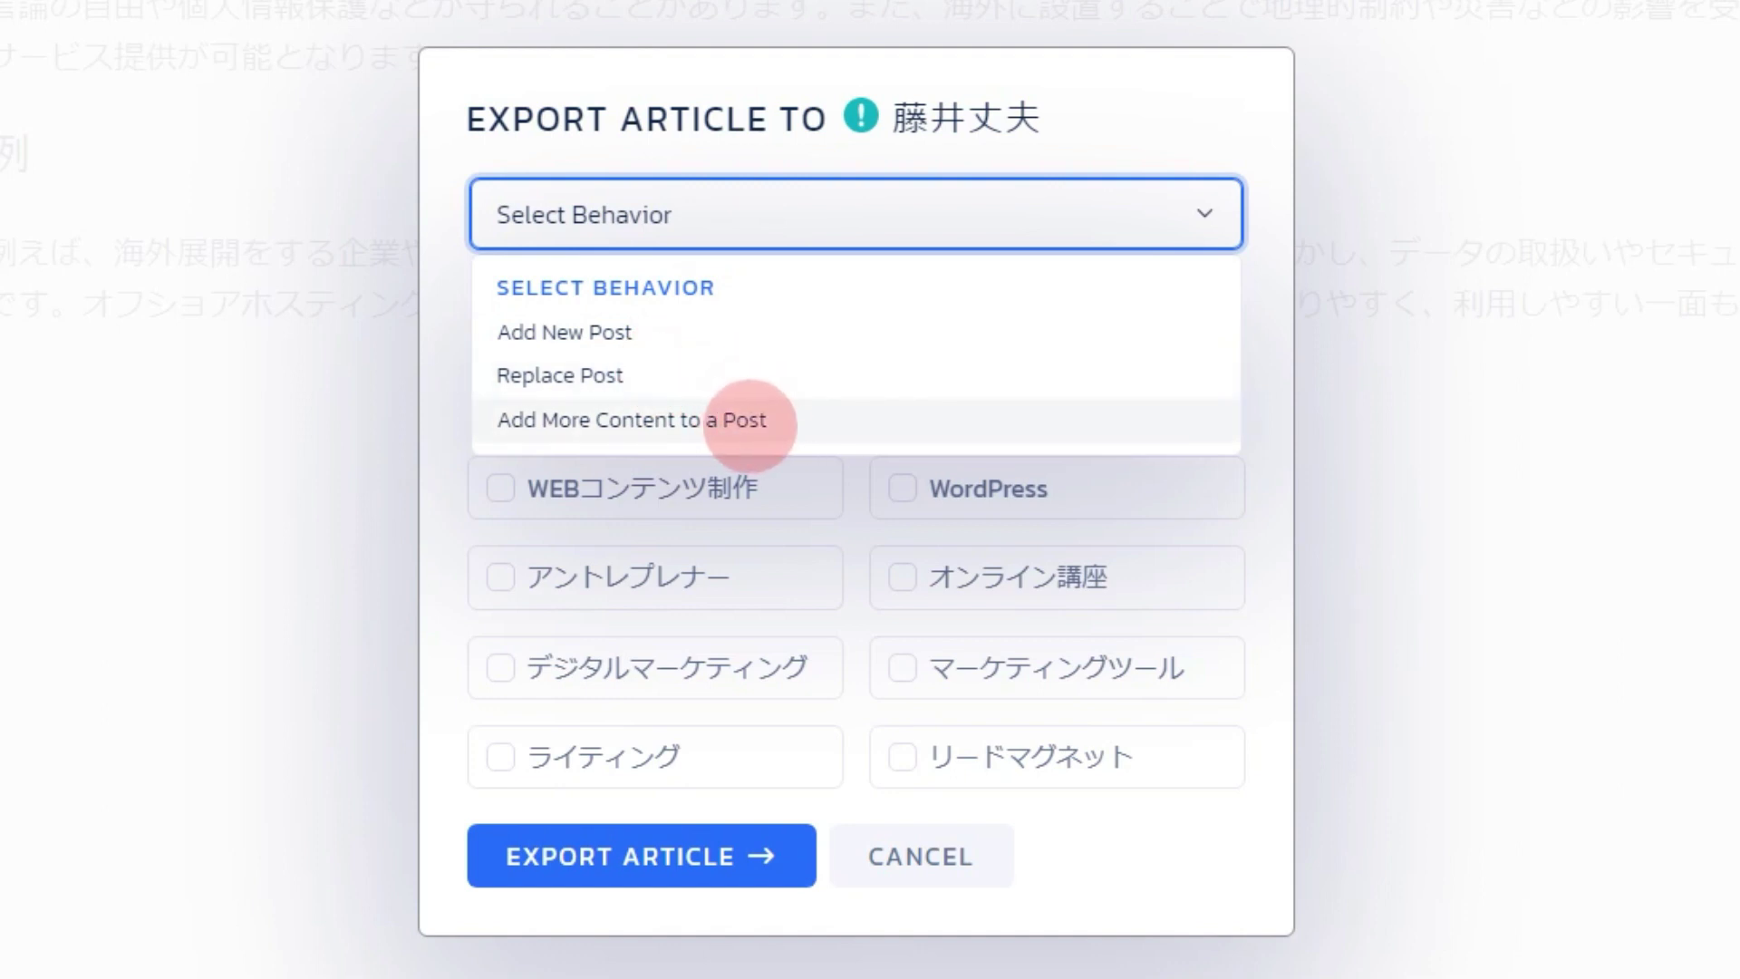
pyautogui.click(798, 381)
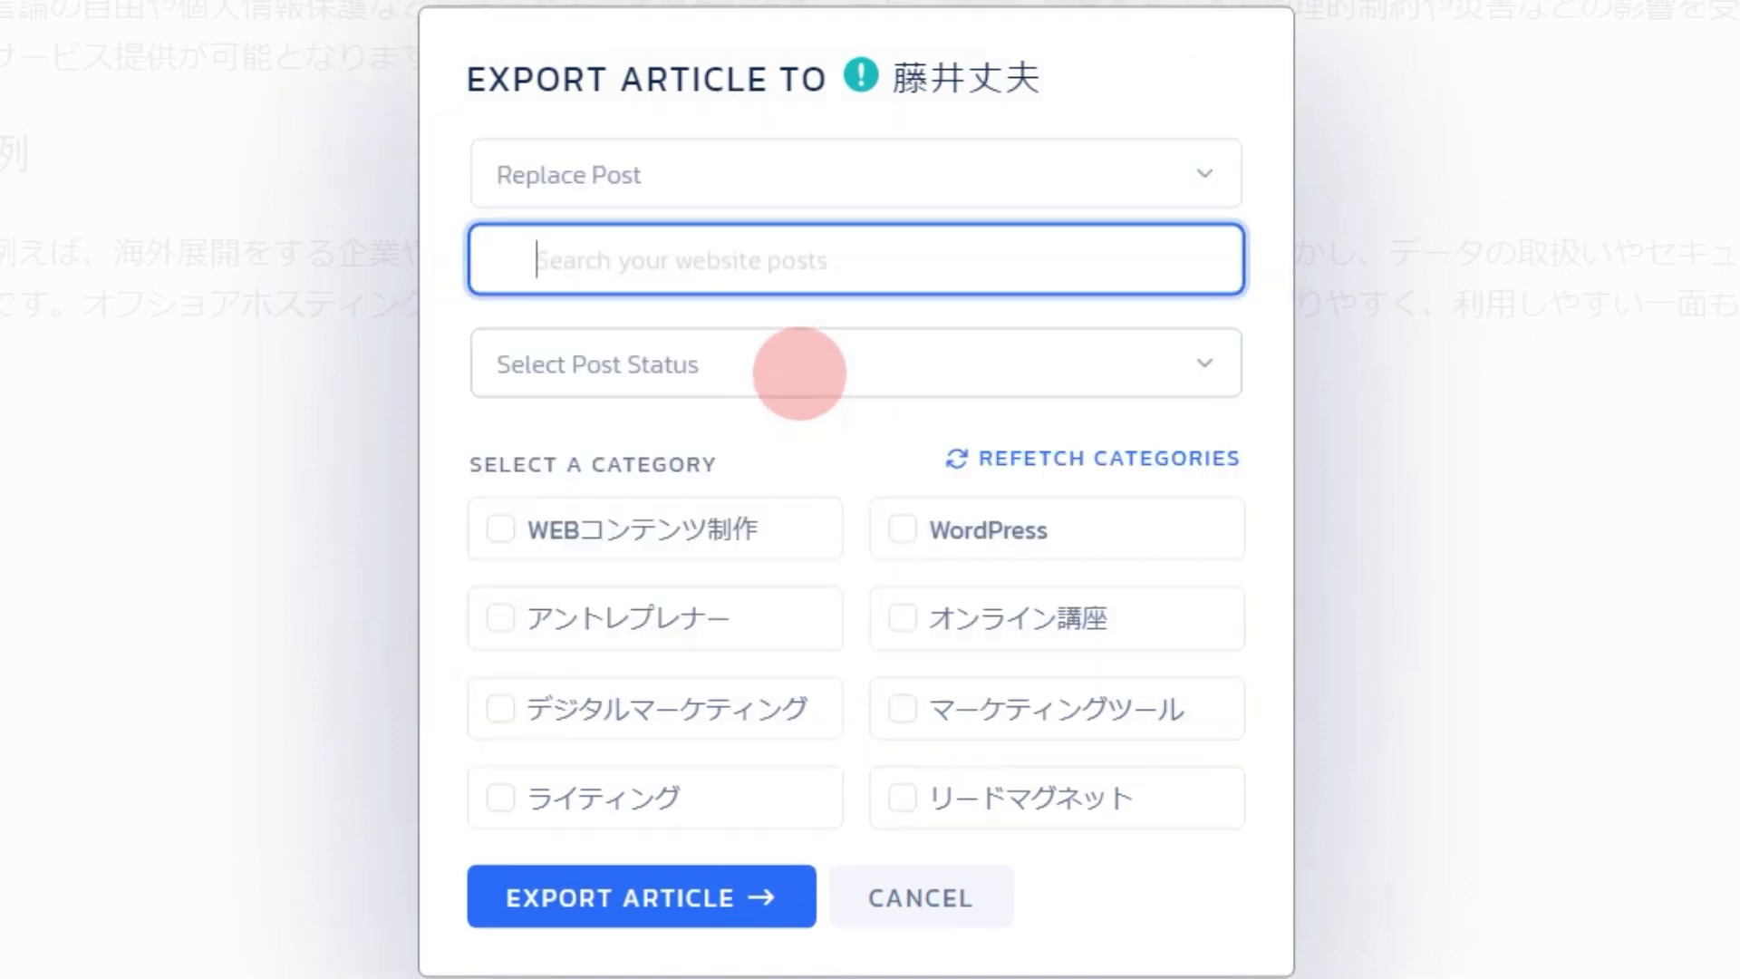
pyautogui.write('れびゅー')
pyautogui.press('space')
pyautogui.press('Return')
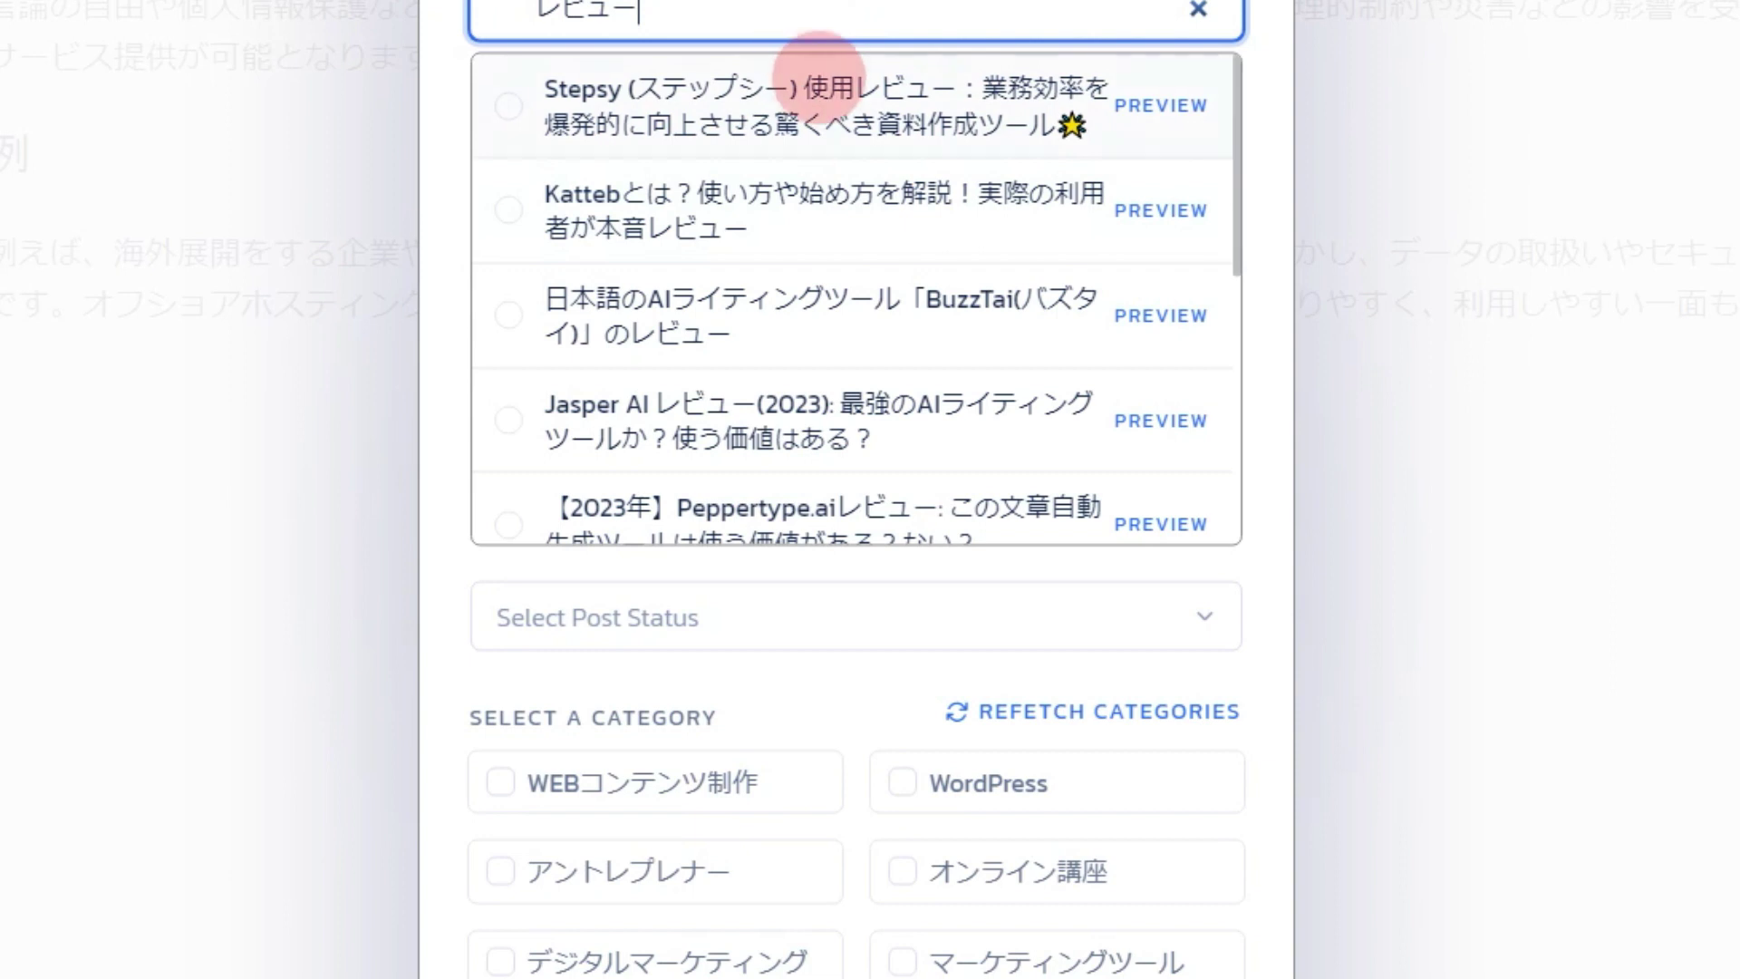
pyautogui.scroll(-3, 891, 303)
pyautogui.scroll(-3, 890, 308)
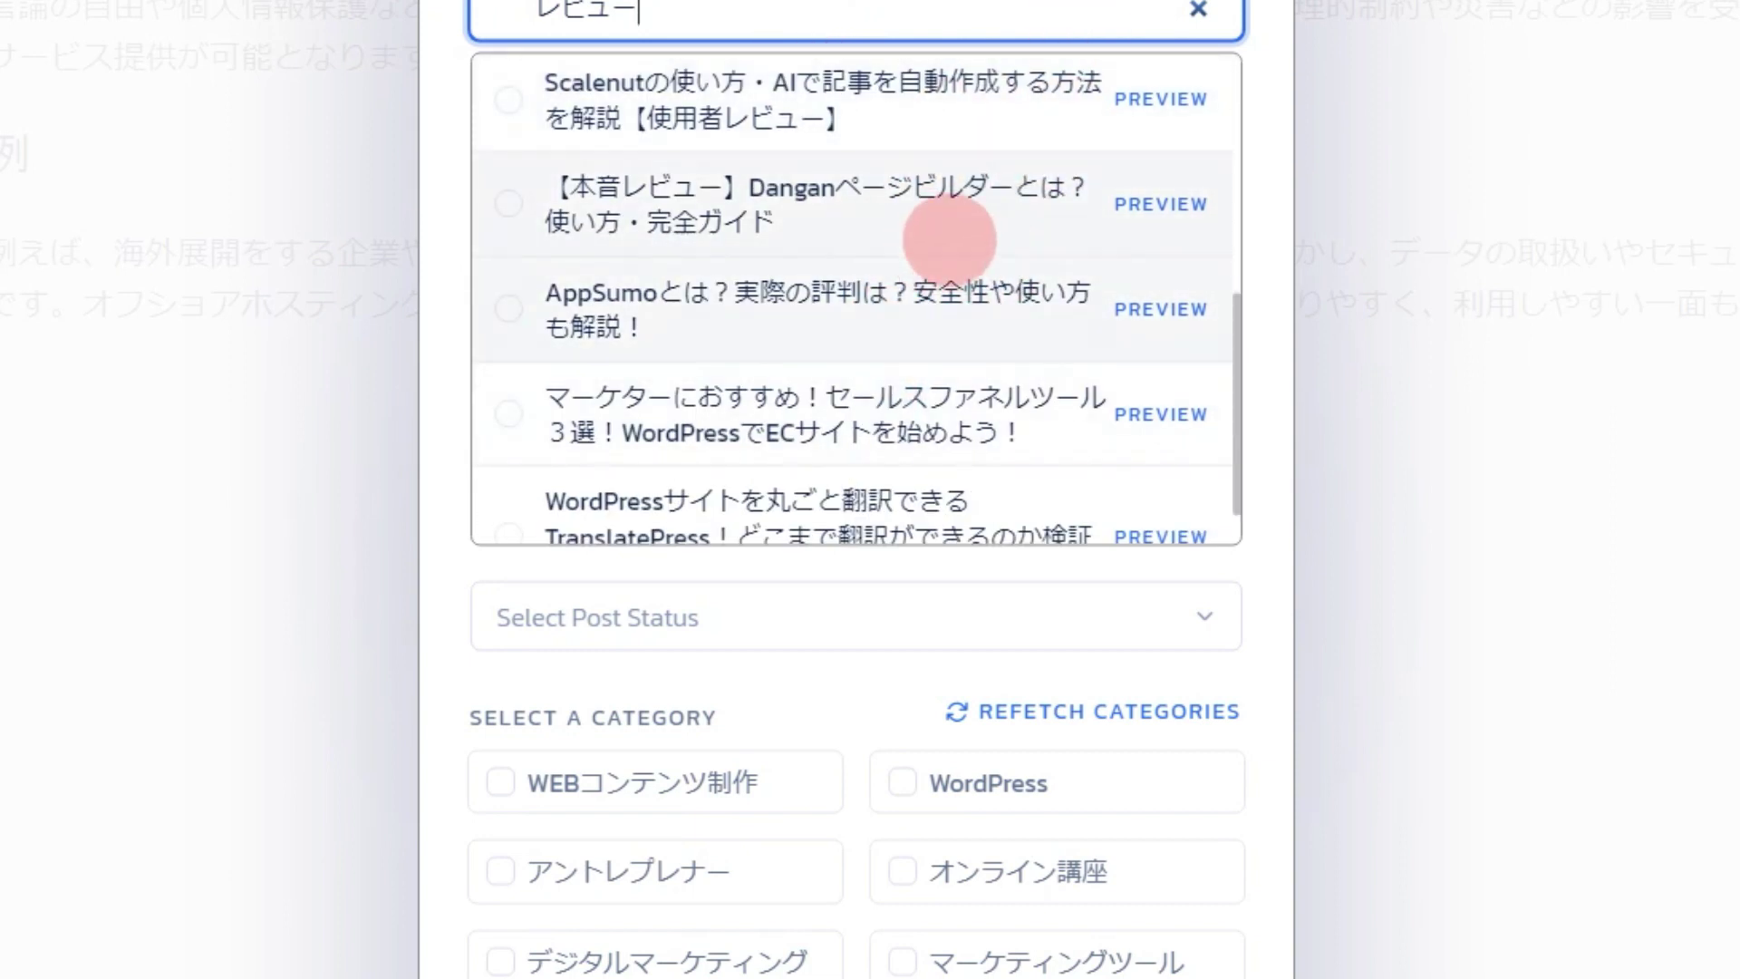
pyautogui.click(1196, 9)
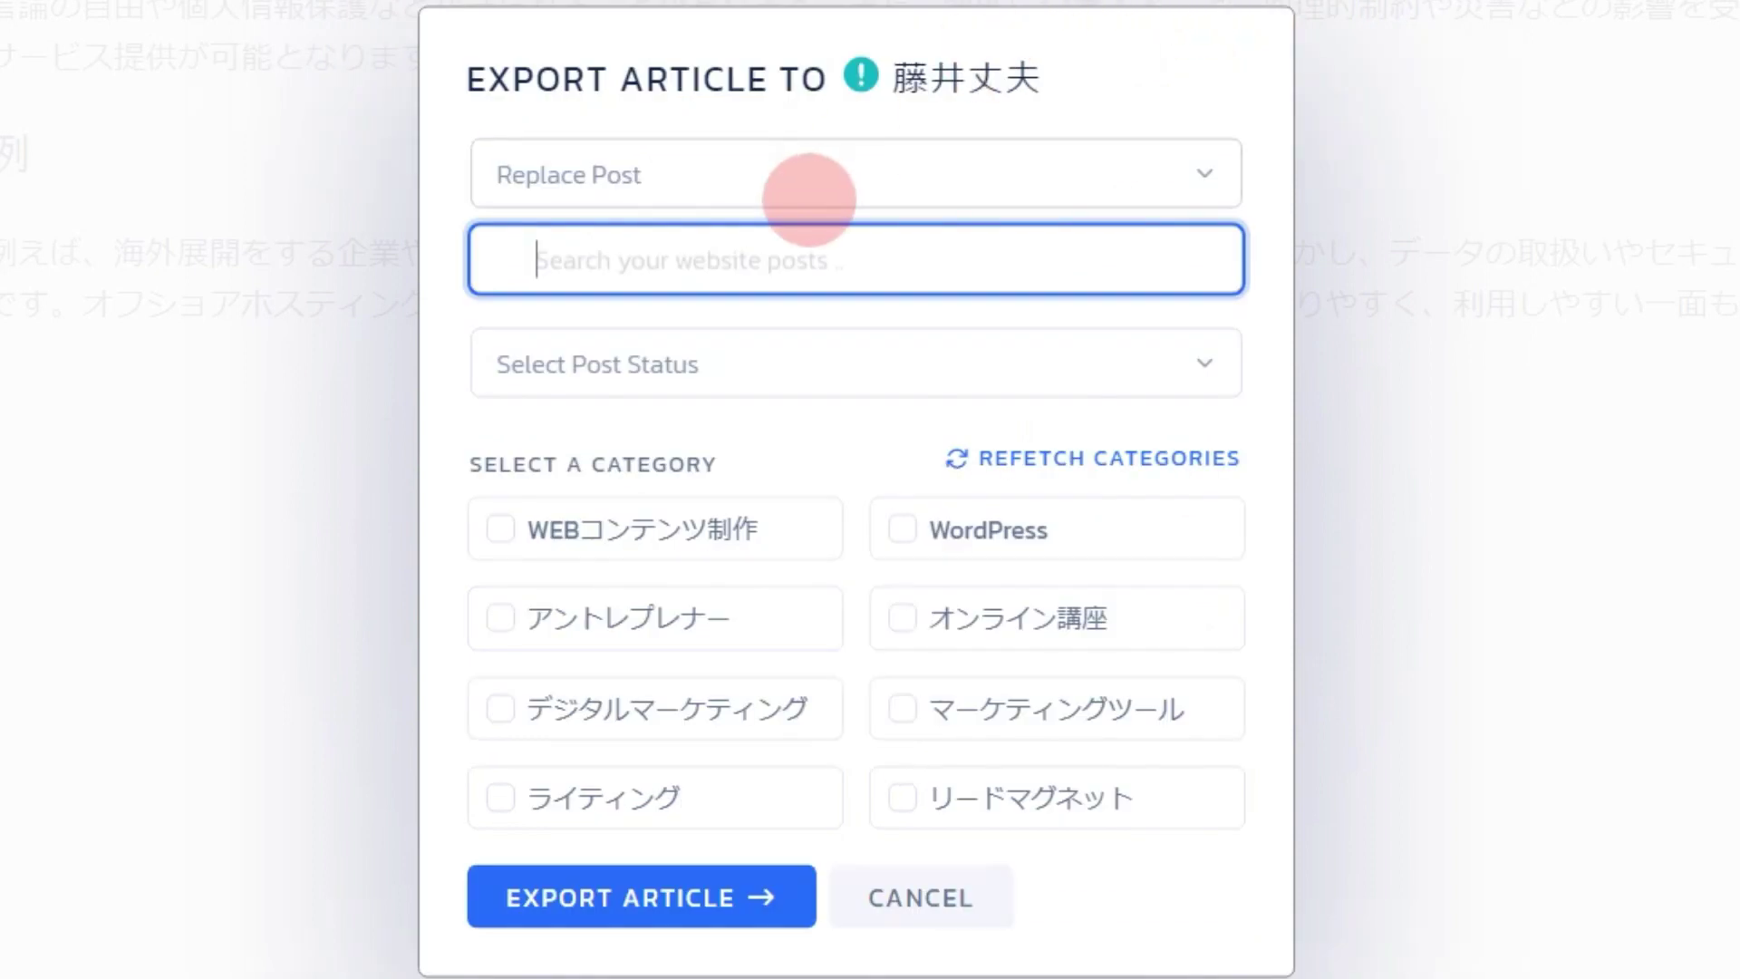
# Export the article with behavior Add New Post, status Publish and category マーケティングツール
pyautogui.click(808, 184)
pyautogui.click(713, 290)
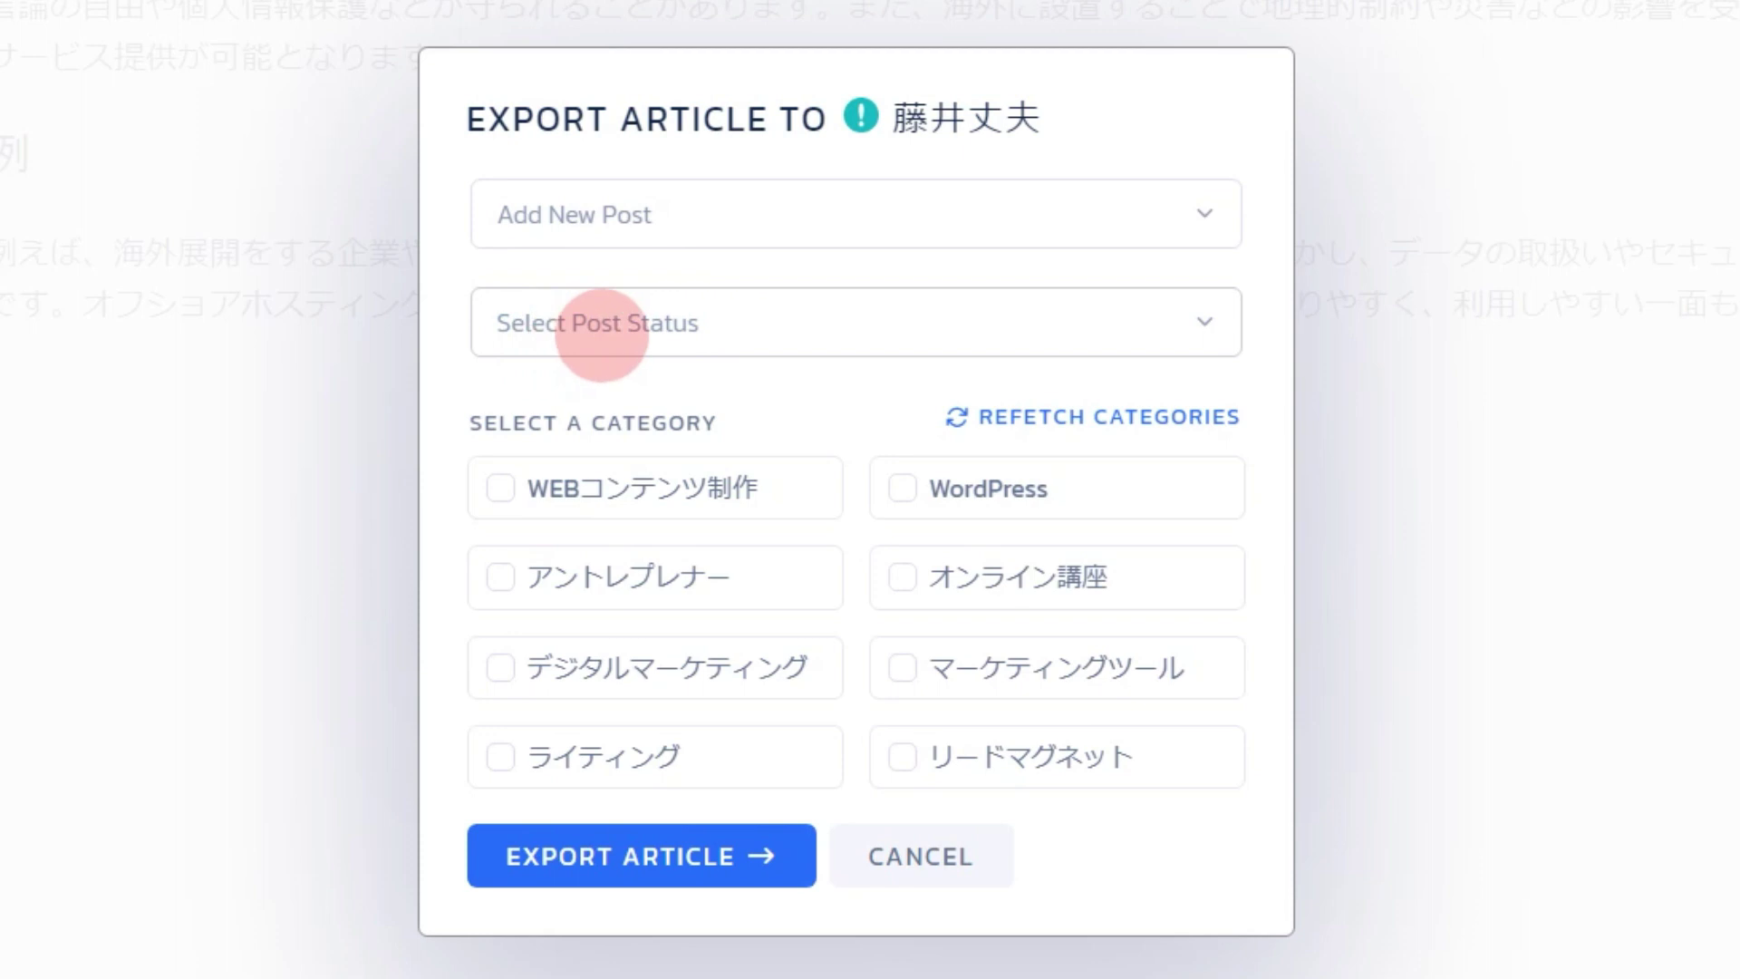
pyautogui.click(604, 325)
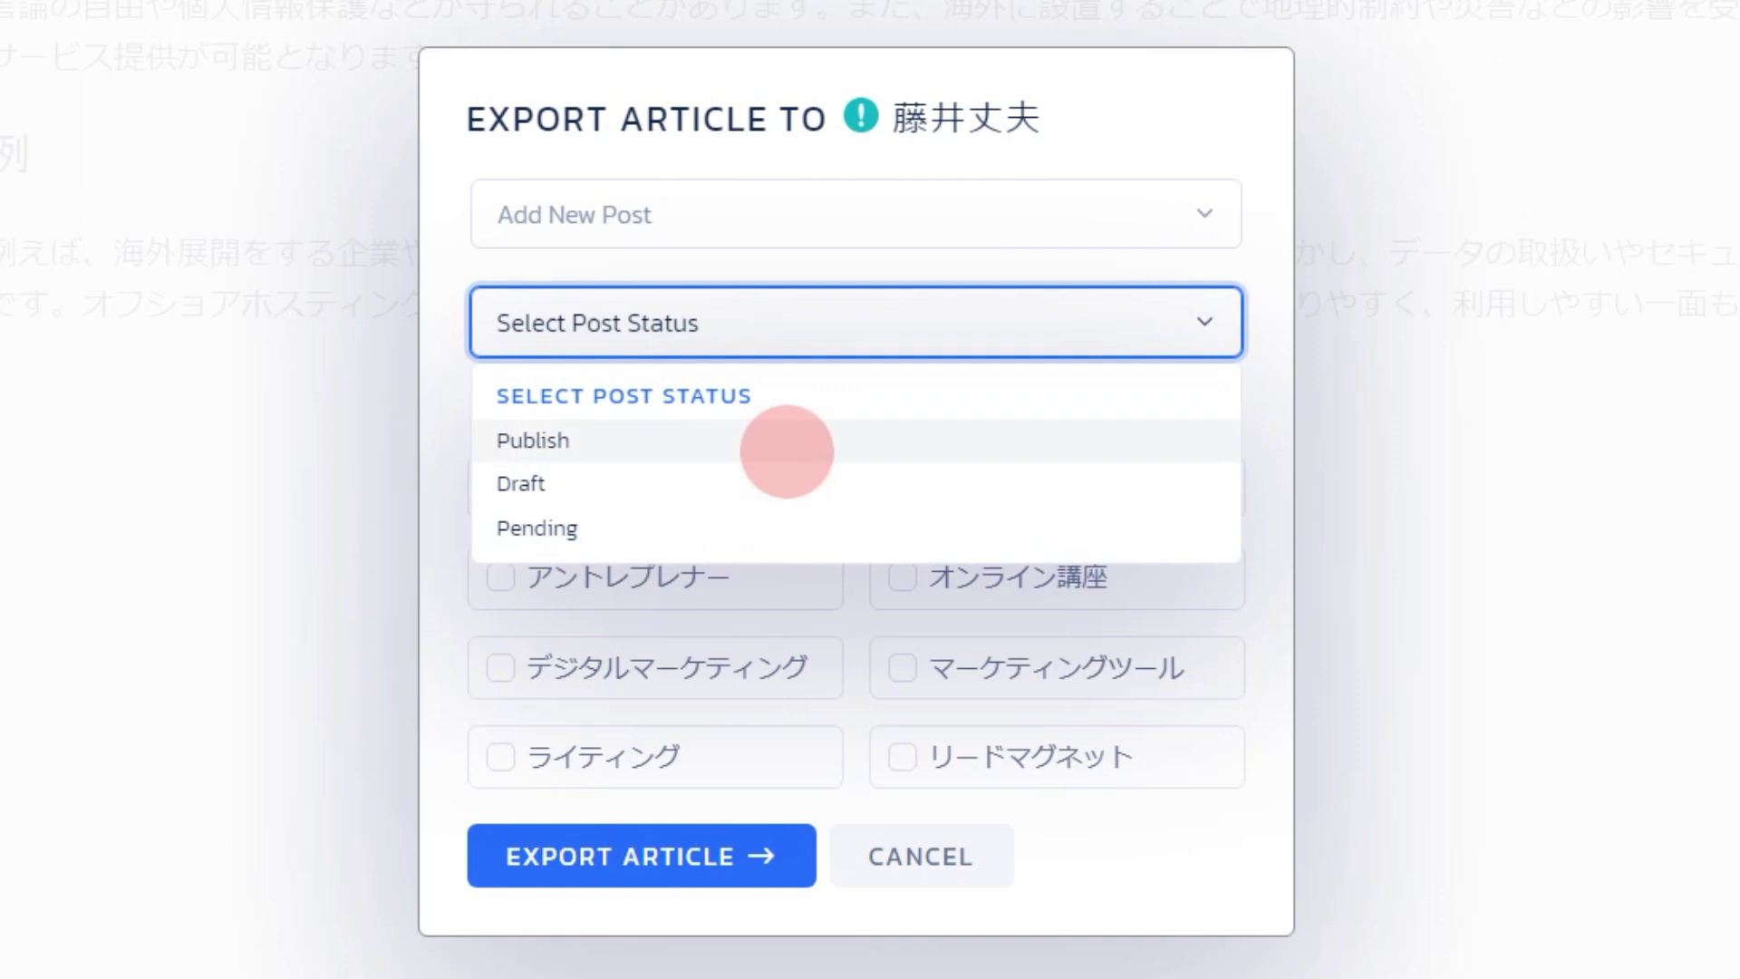
pyautogui.click(722, 443)
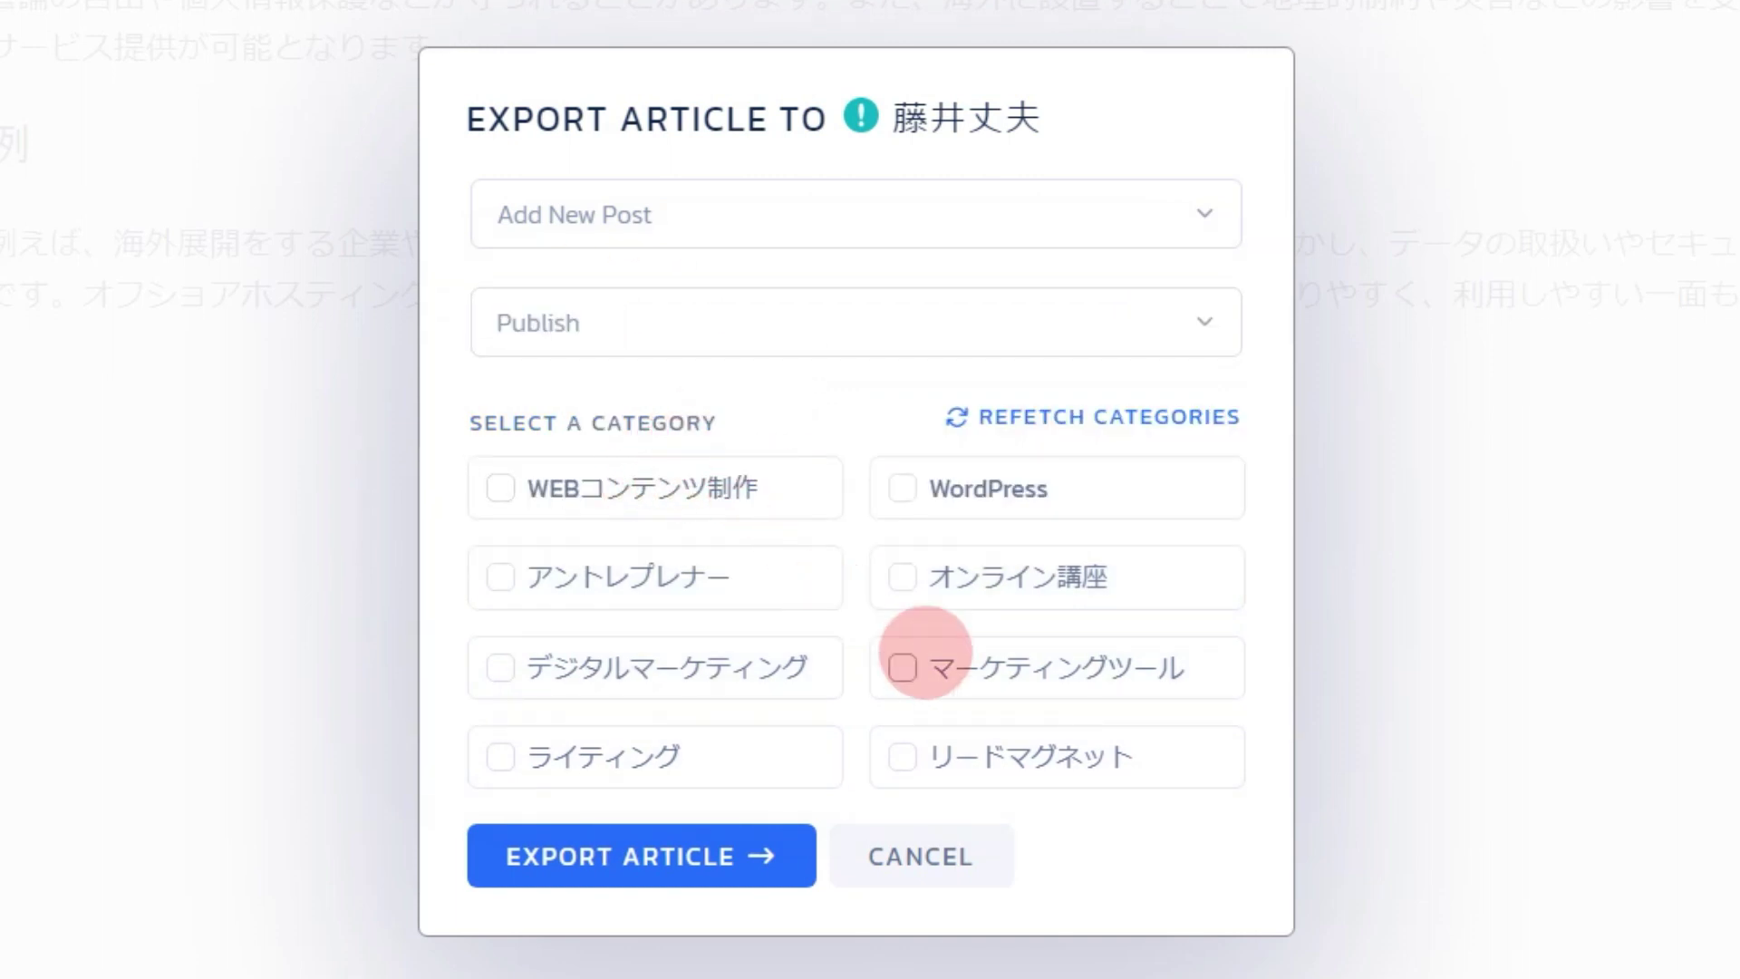
pyautogui.click(897, 666)
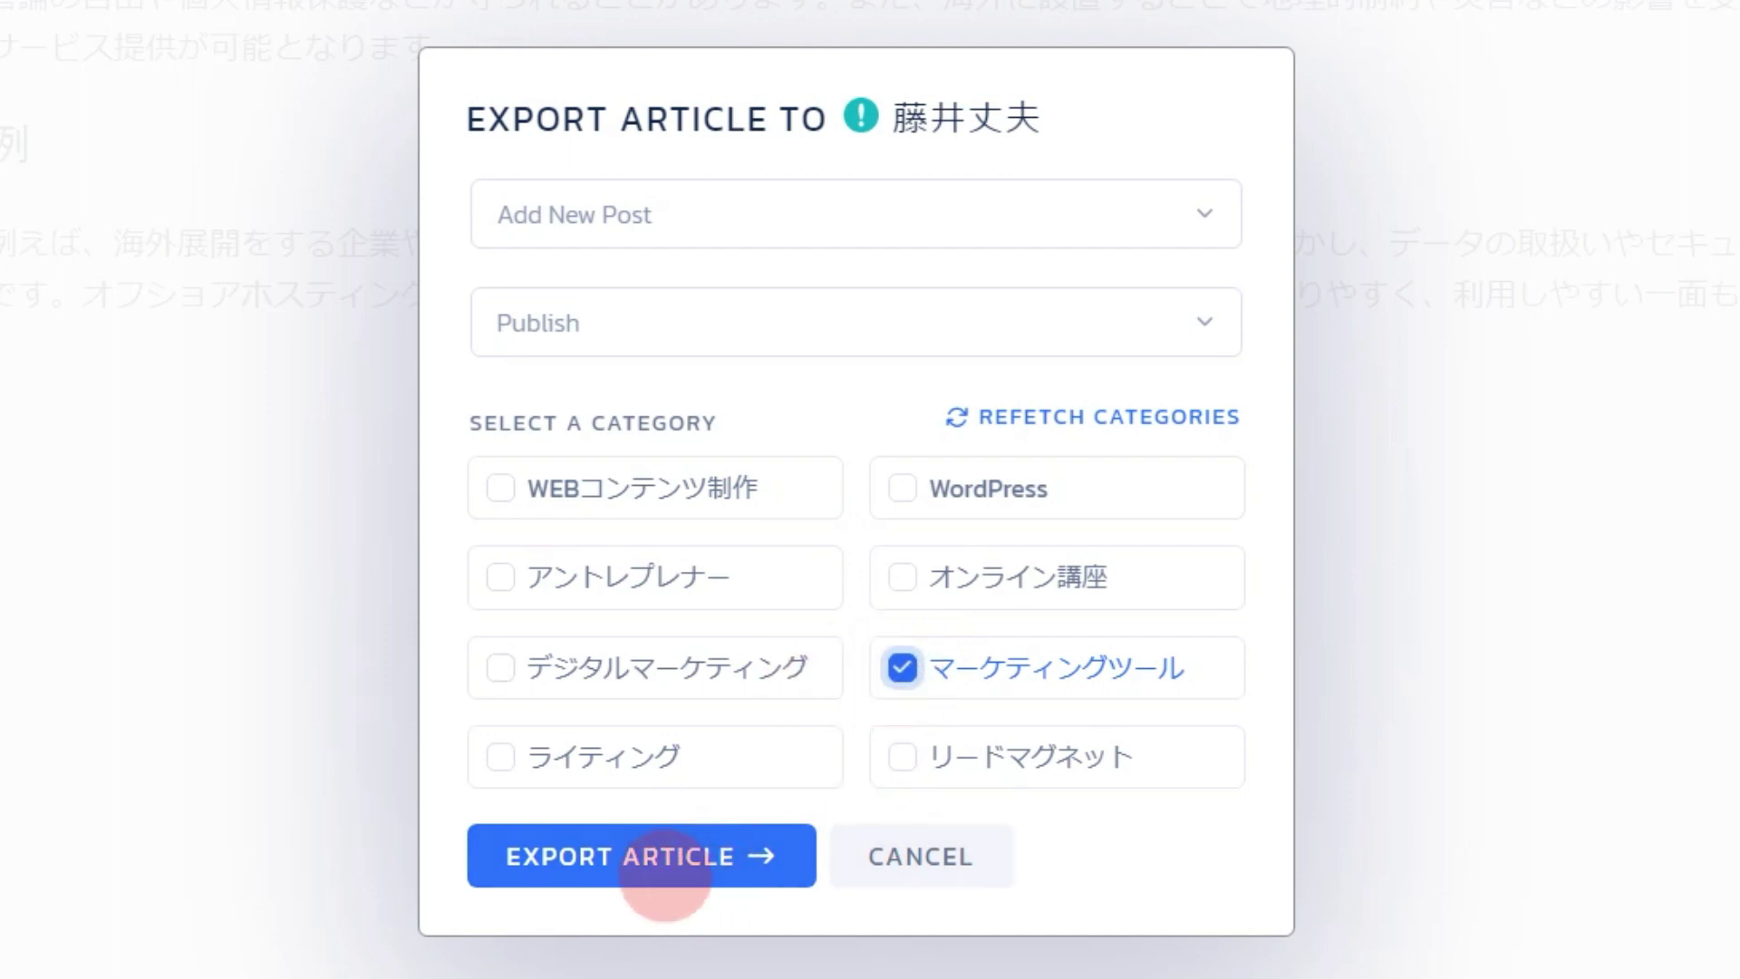
pyautogui.click(669, 856)
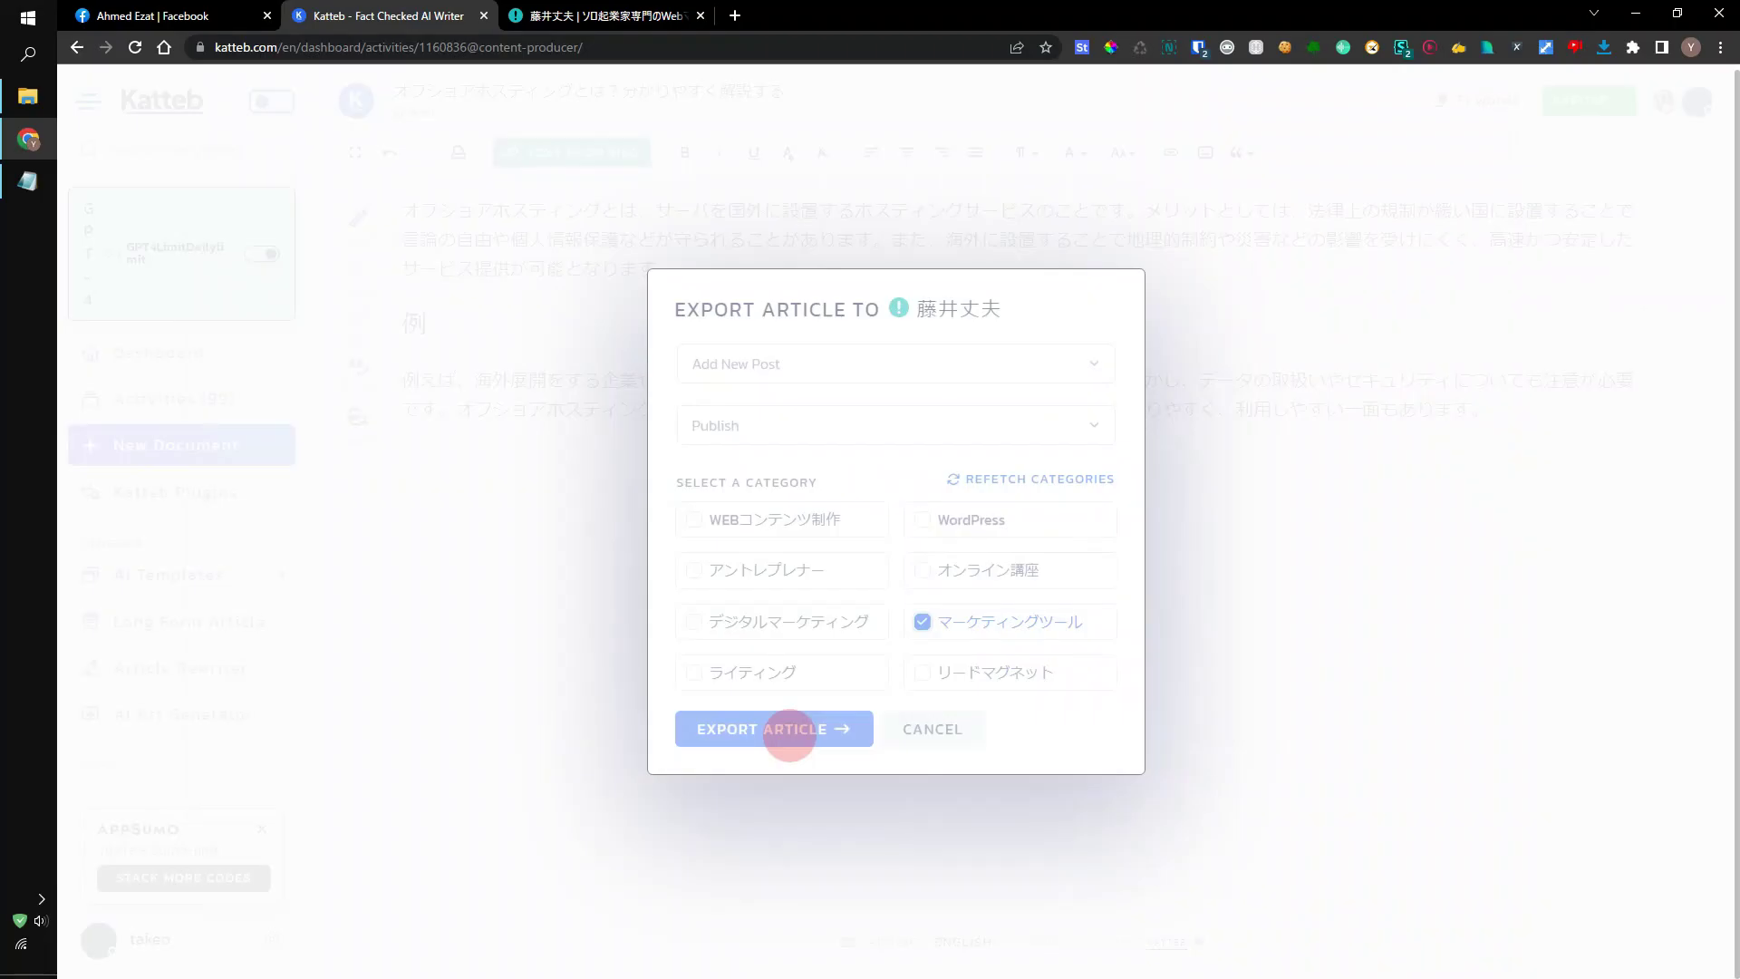
pyautogui.moveTo(703, 334); pyautogui.dragTo(862, 342)
pyautogui.click(817, 347)
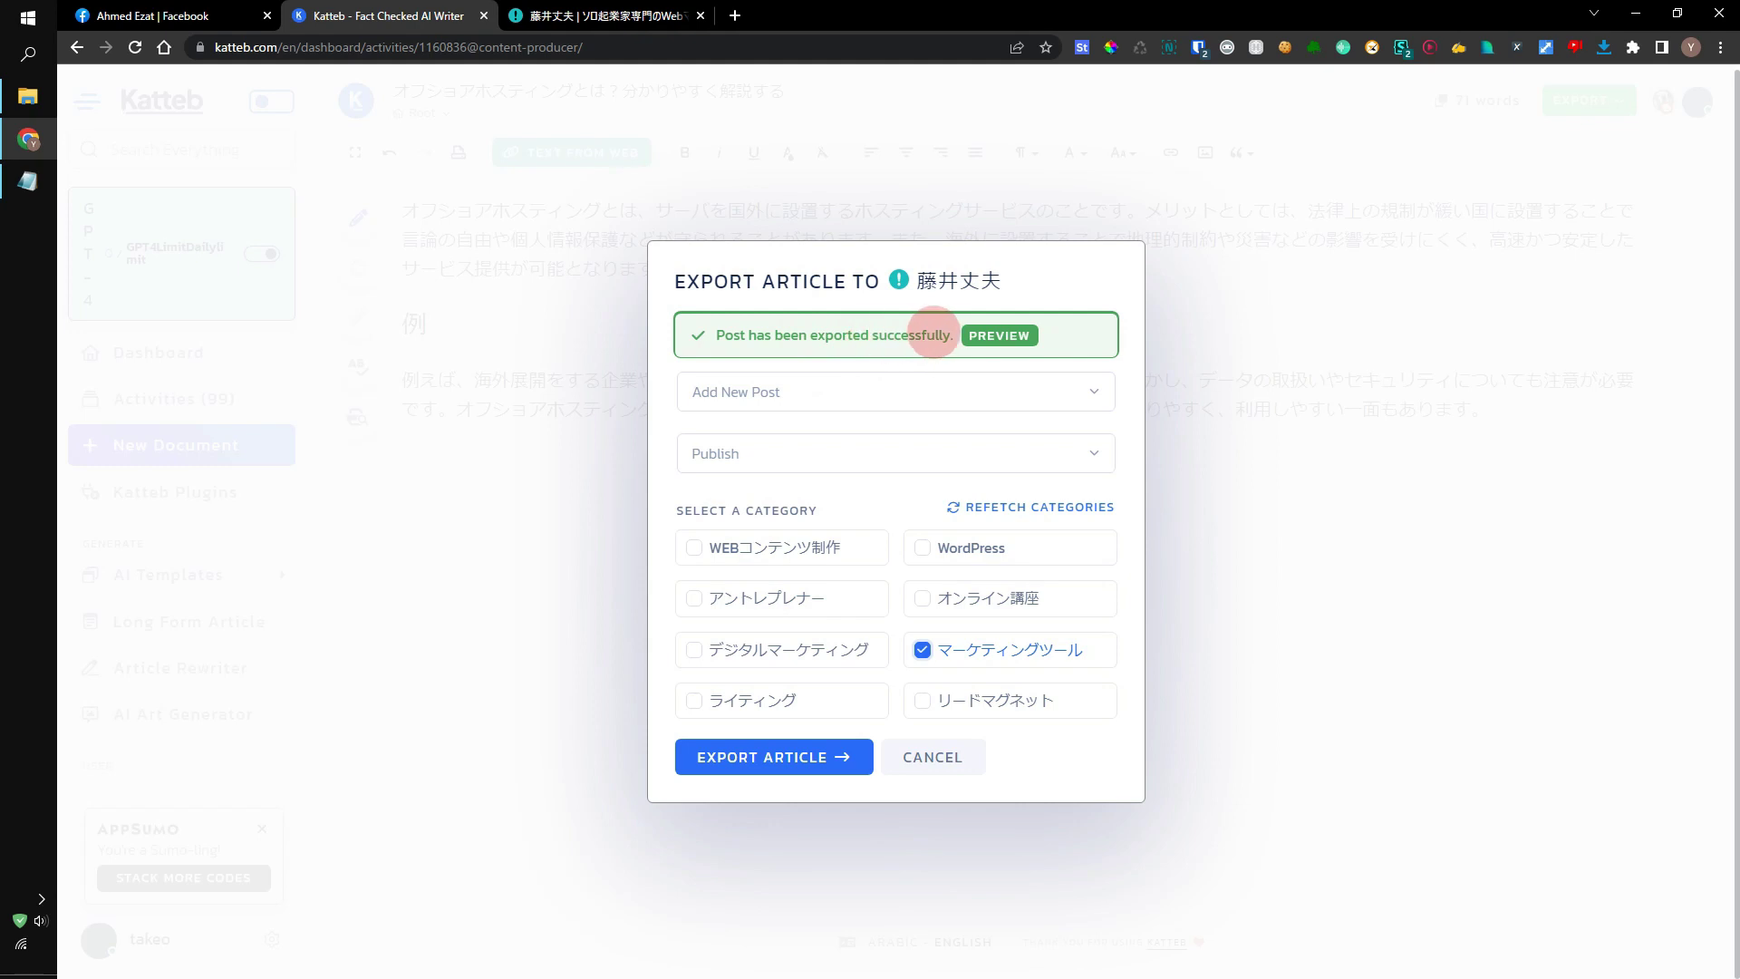
# Preview the exported post on the live site and check the site's blog listing
pyautogui.click(989, 336)
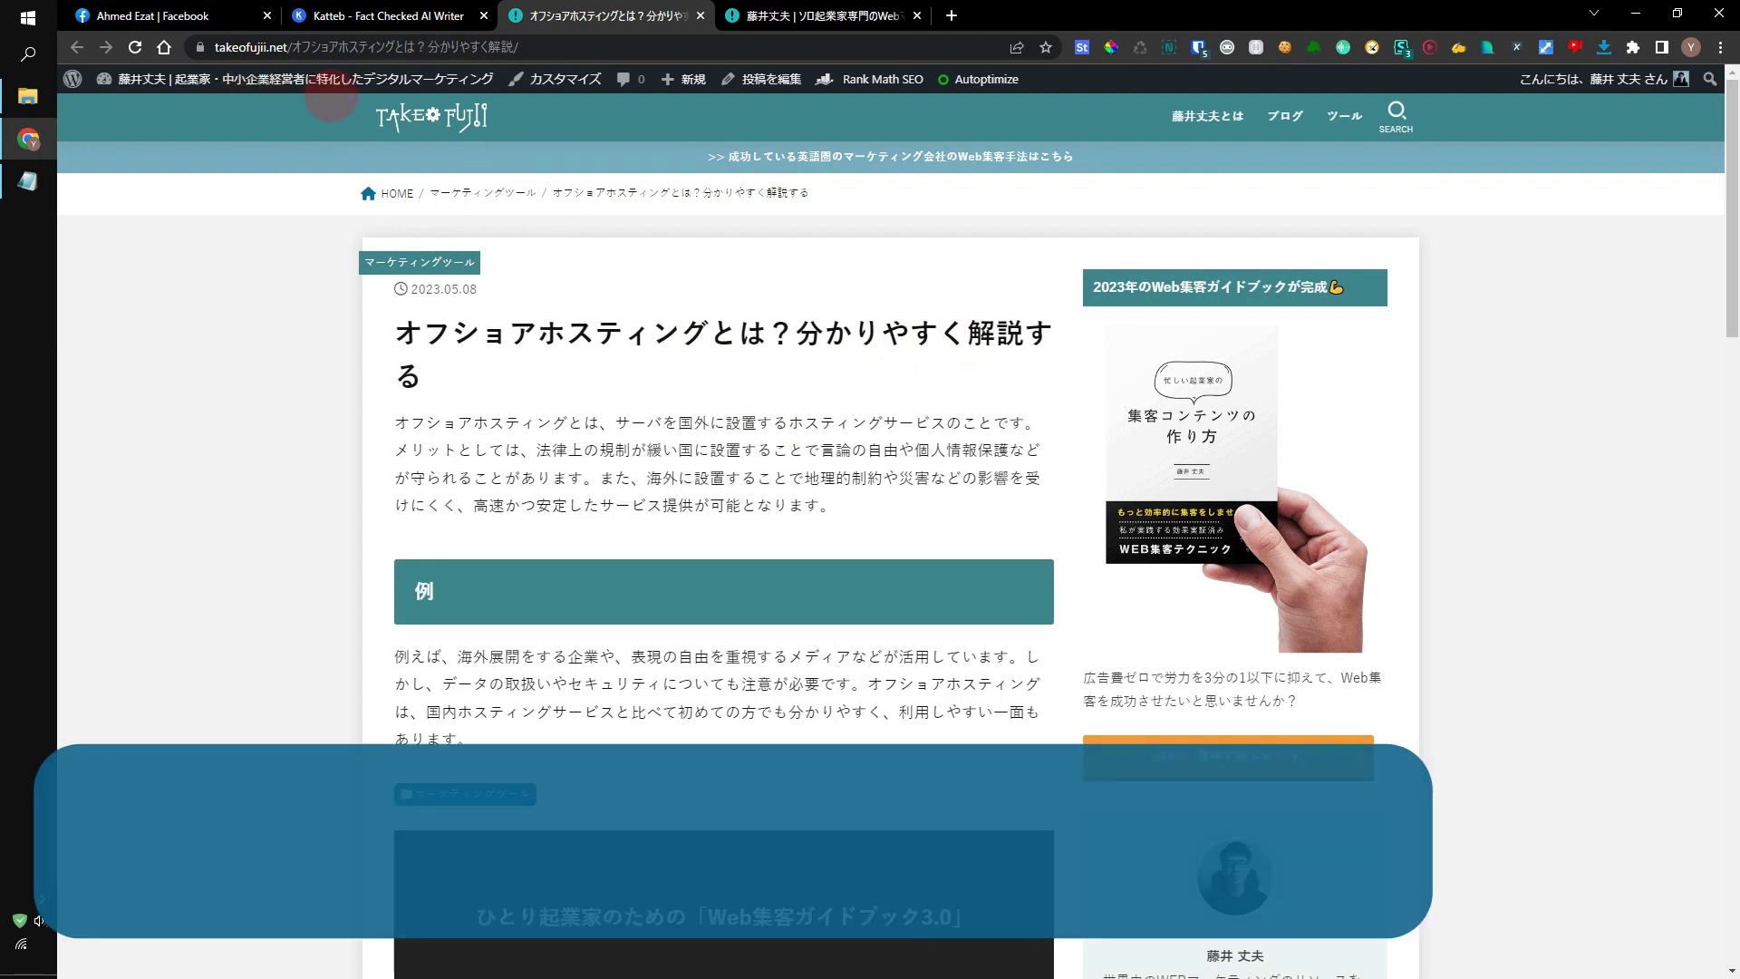
pyautogui.click(1285, 115)
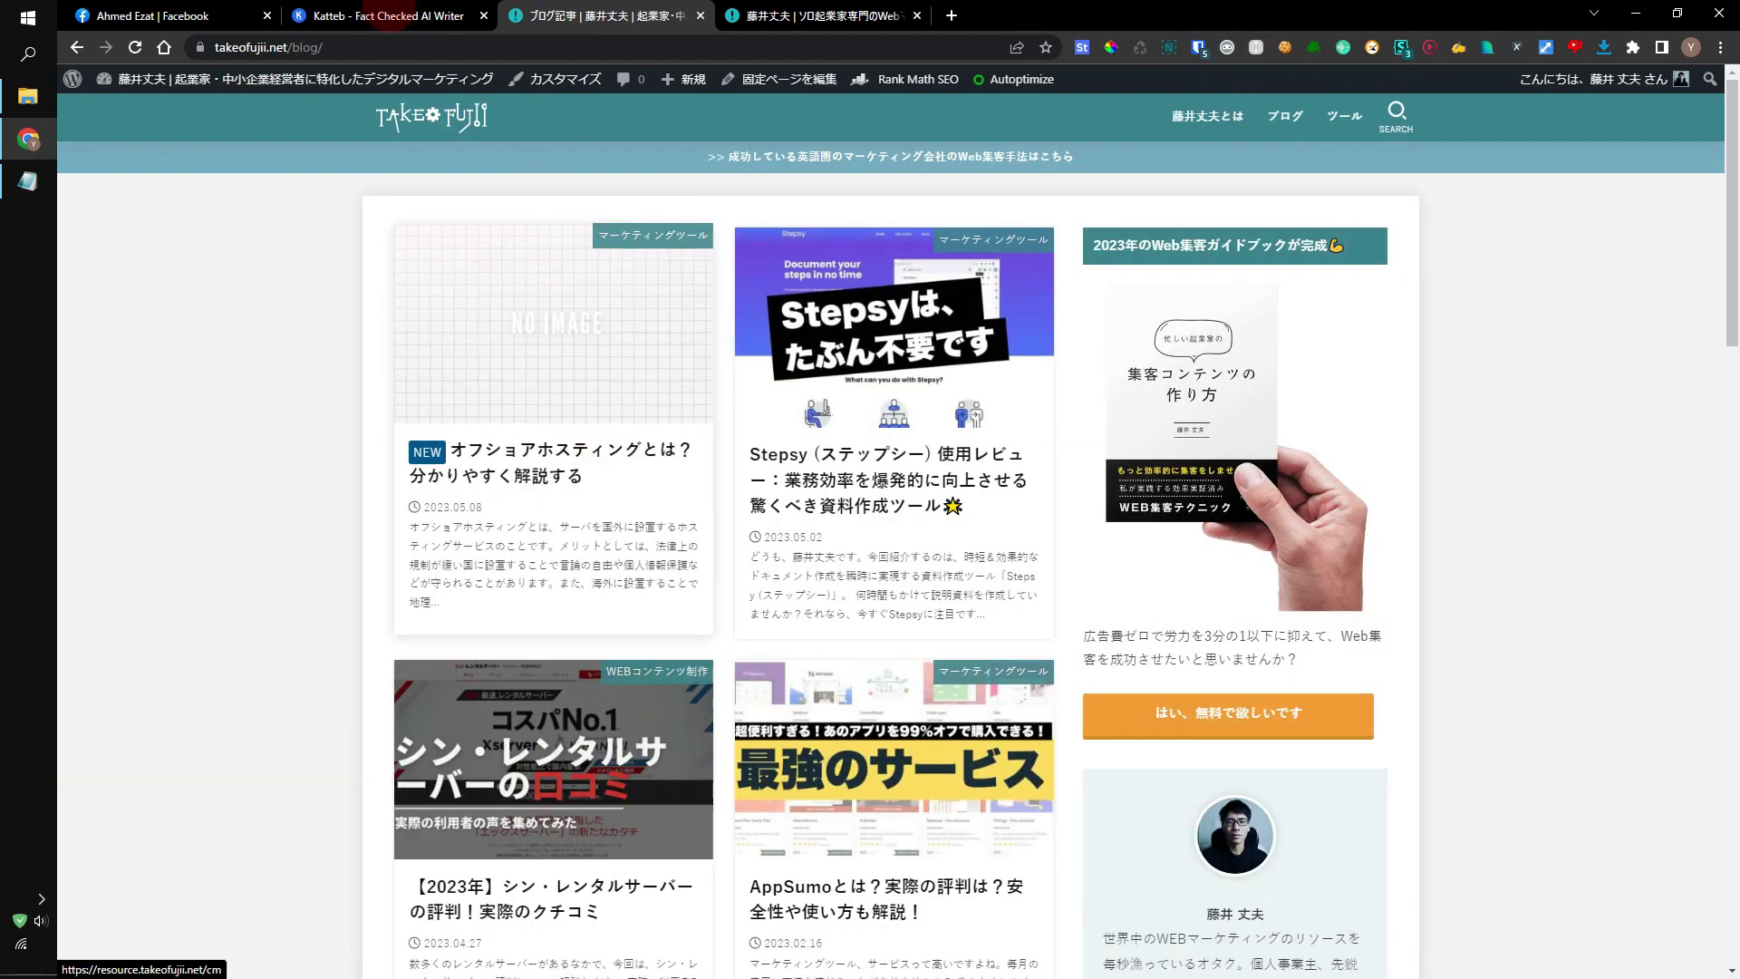
# Switch back to Katteb, dismiss the website chooser and have the AI continue the text after the final paragraph
pyautogui.click(381, 16)
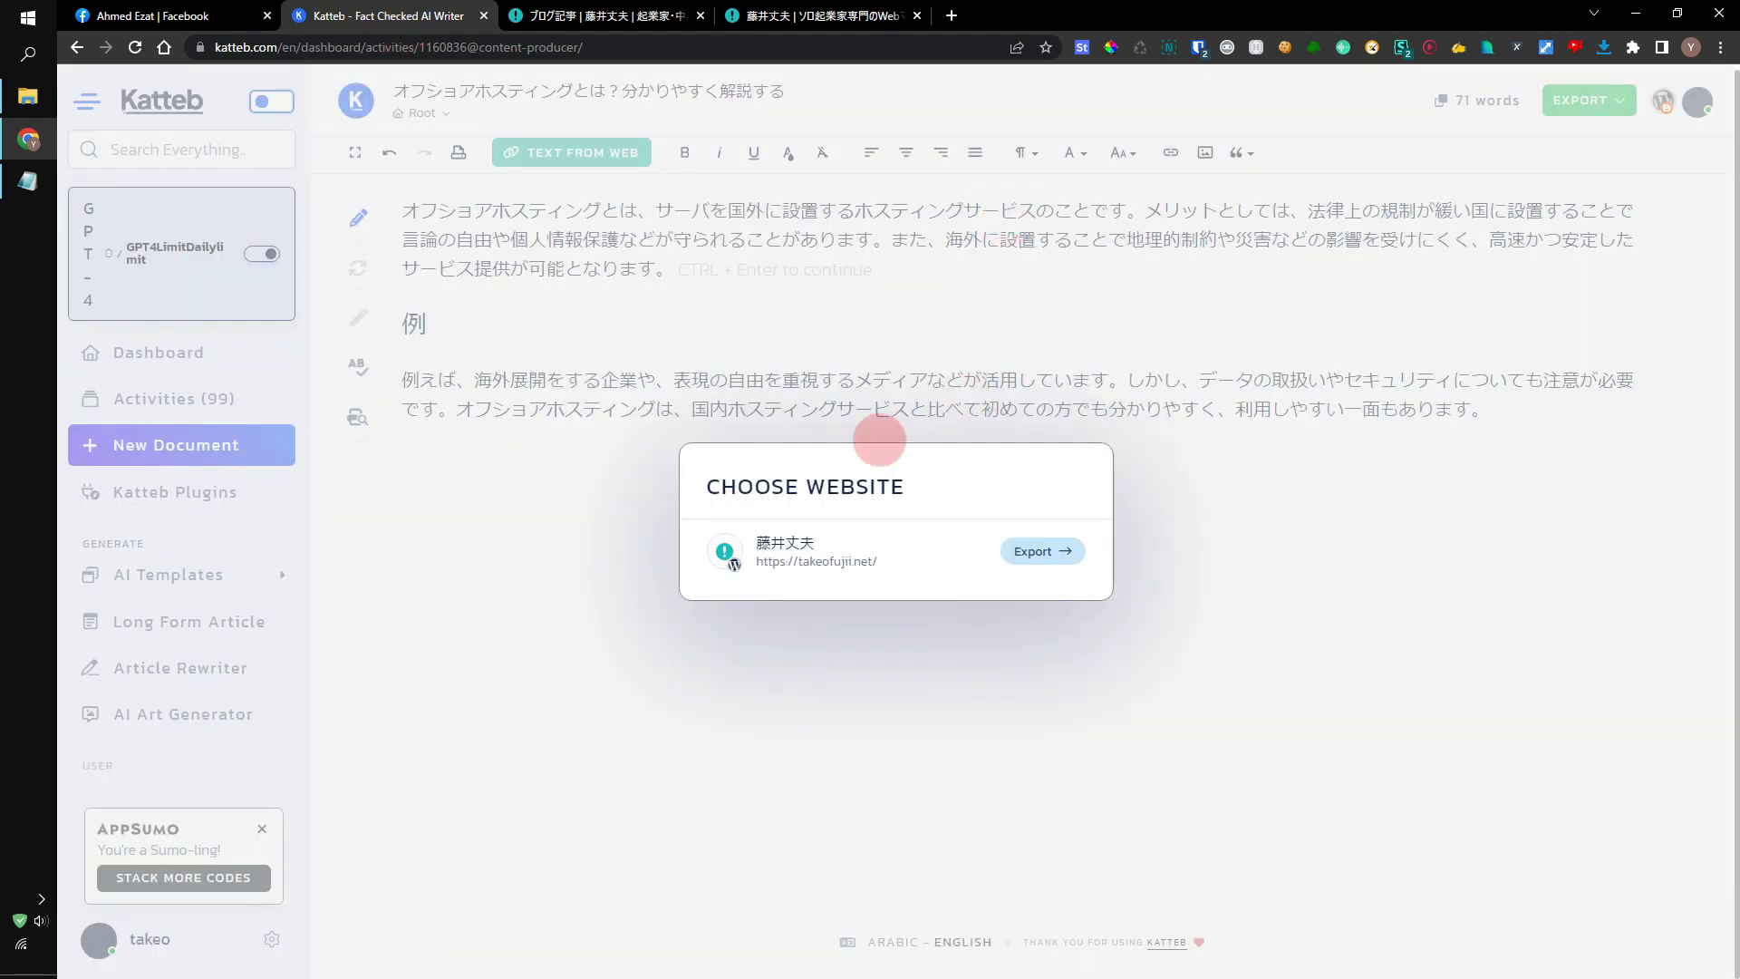
pyautogui.click(1096, 439)
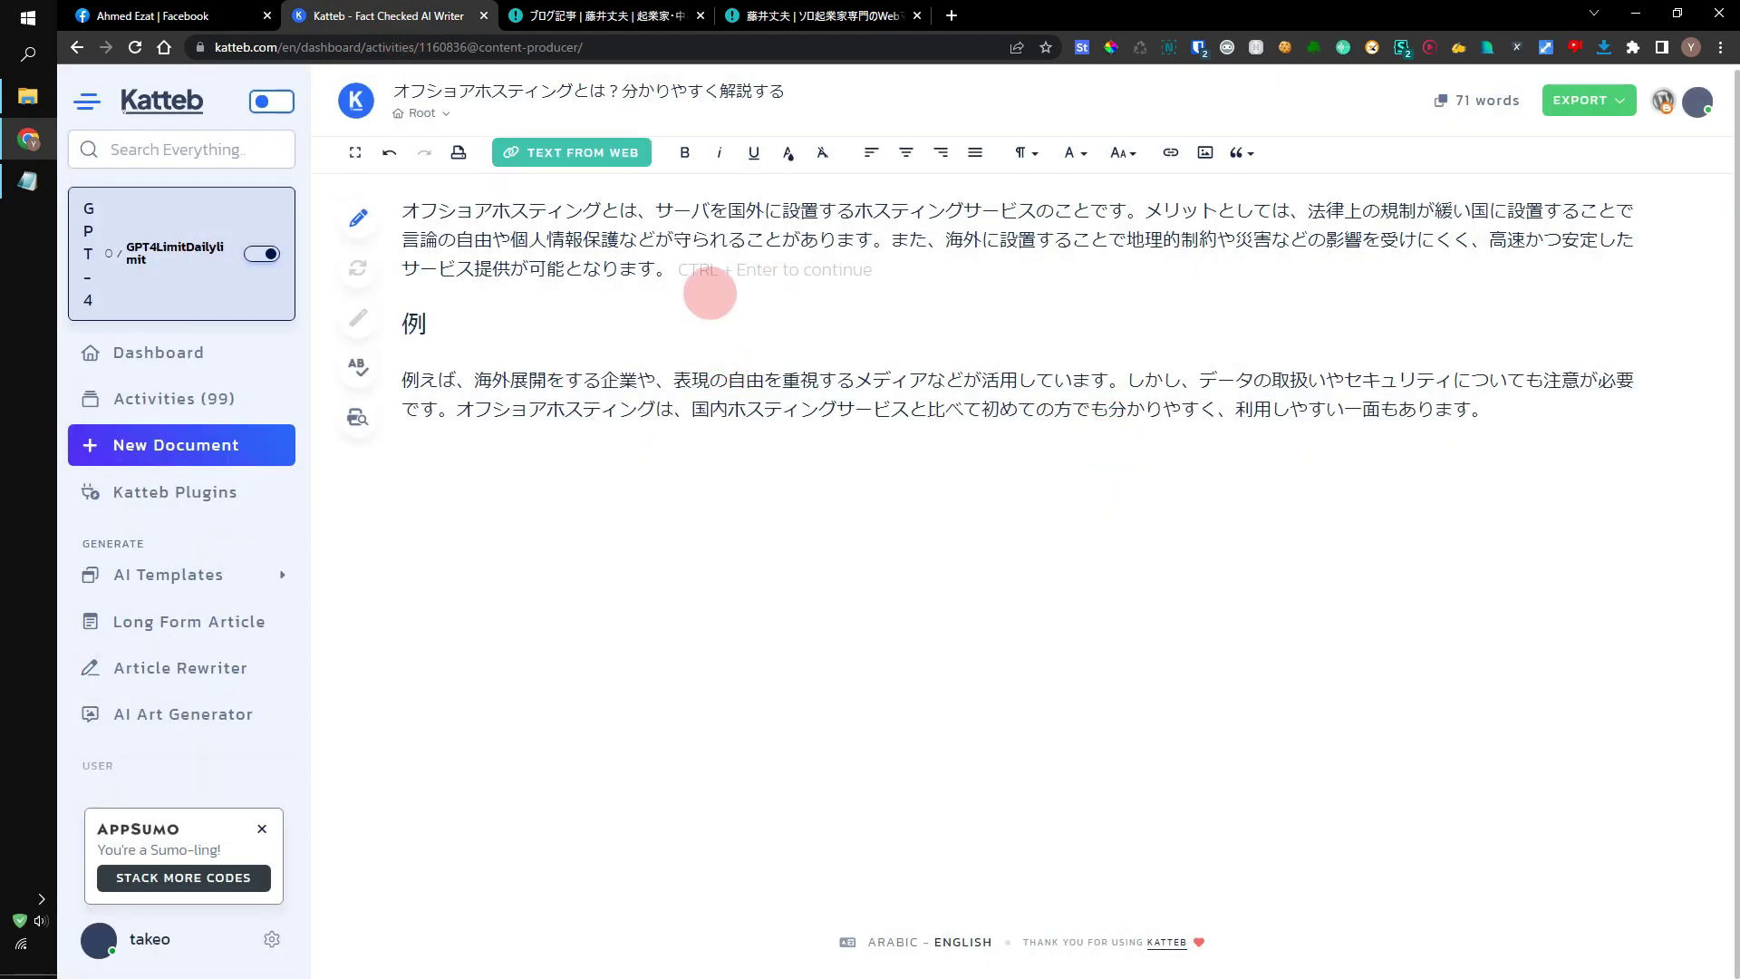
pyautogui.click(675, 386)
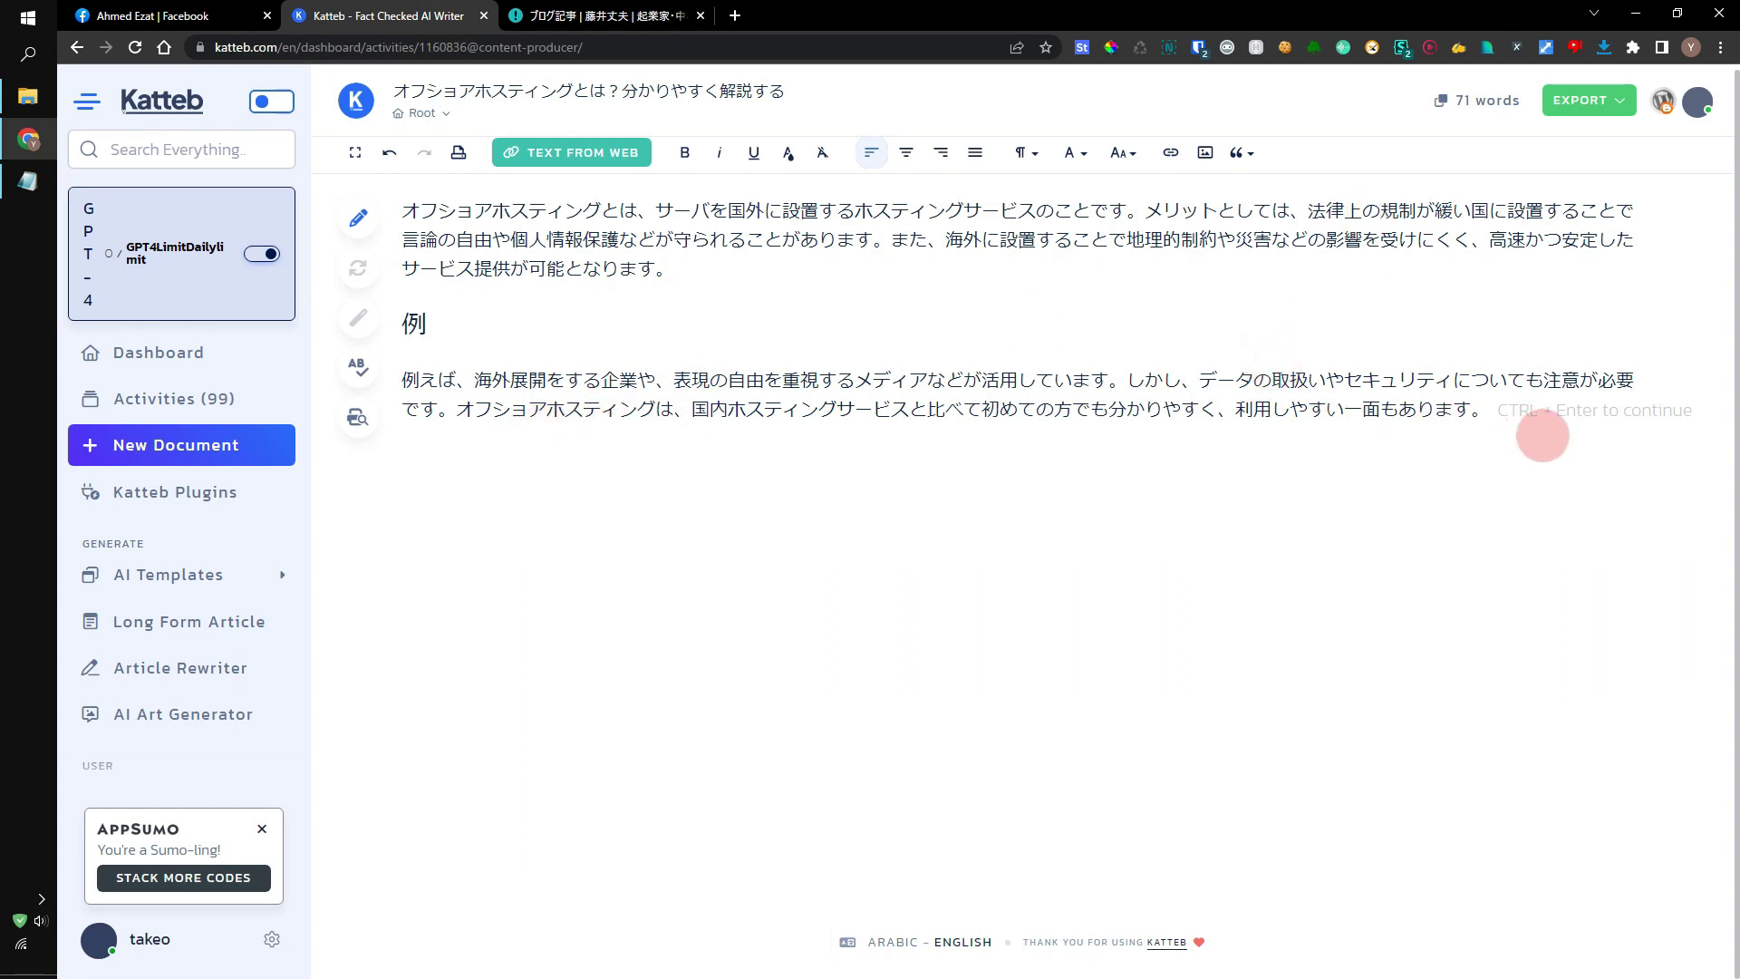
pyautogui.hotkey('ctrl', 'Return')
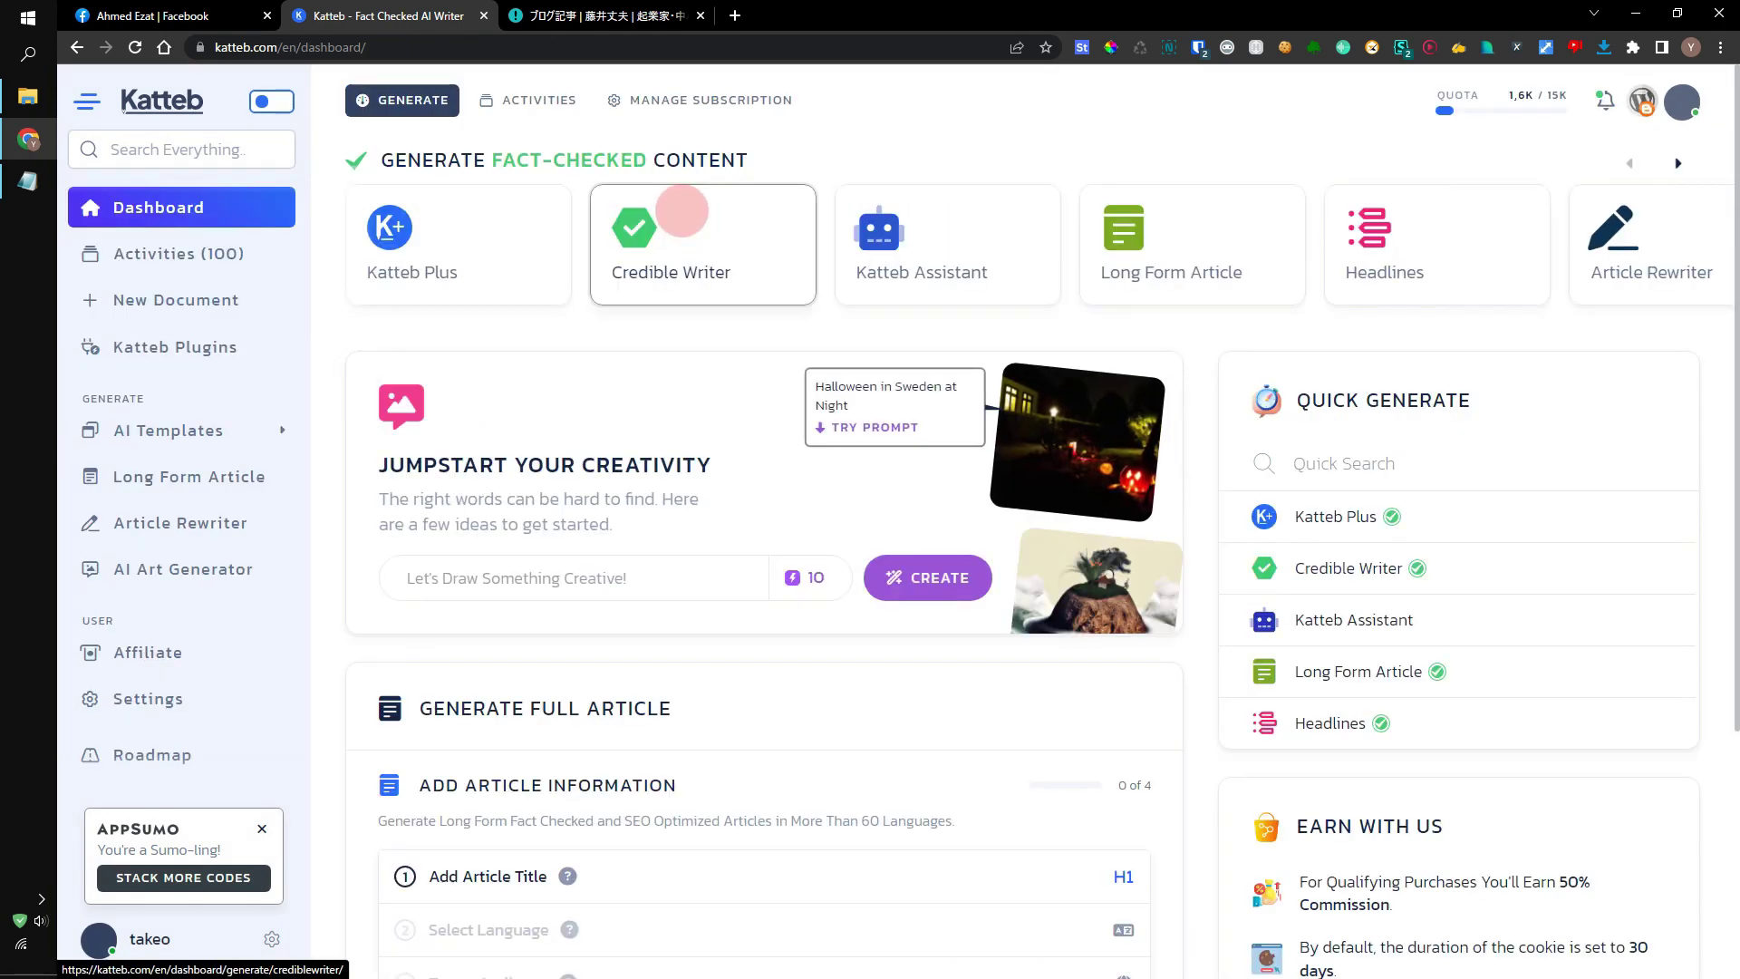
# Review the form for connecting a WordPress website, including its application password field, and close it without connecting
pyautogui.click(1642, 101)
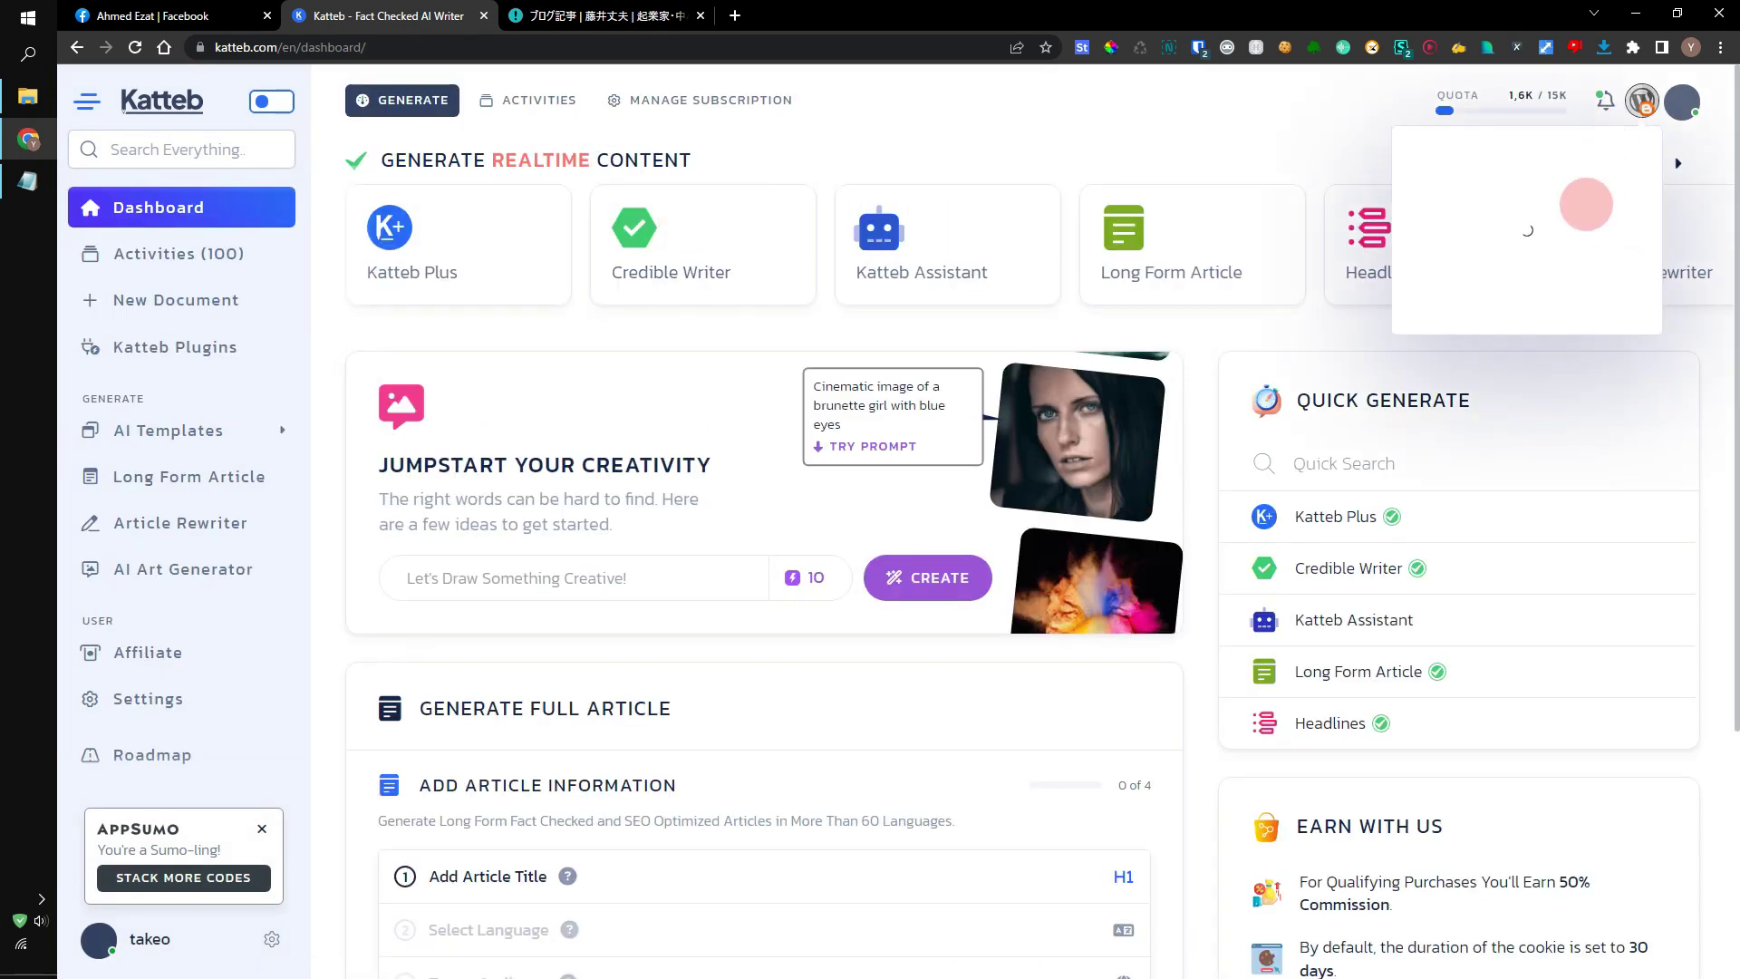
pyautogui.click(1563, 155)
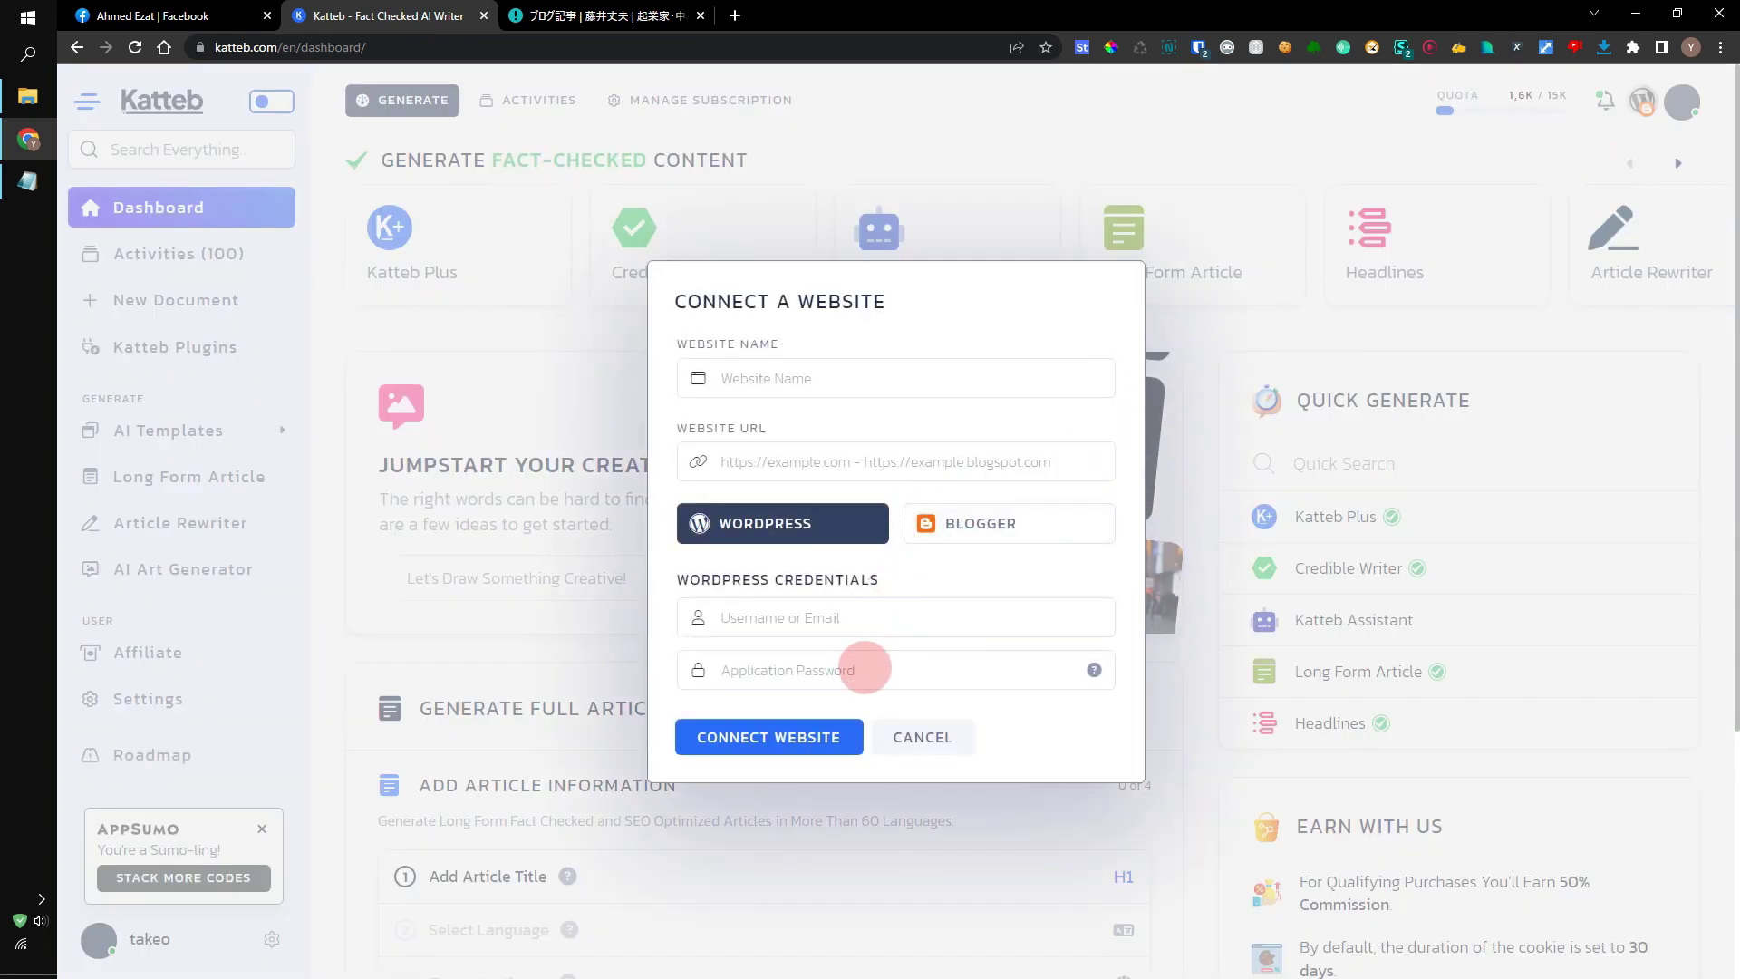
pyautogui.click(864, 670)
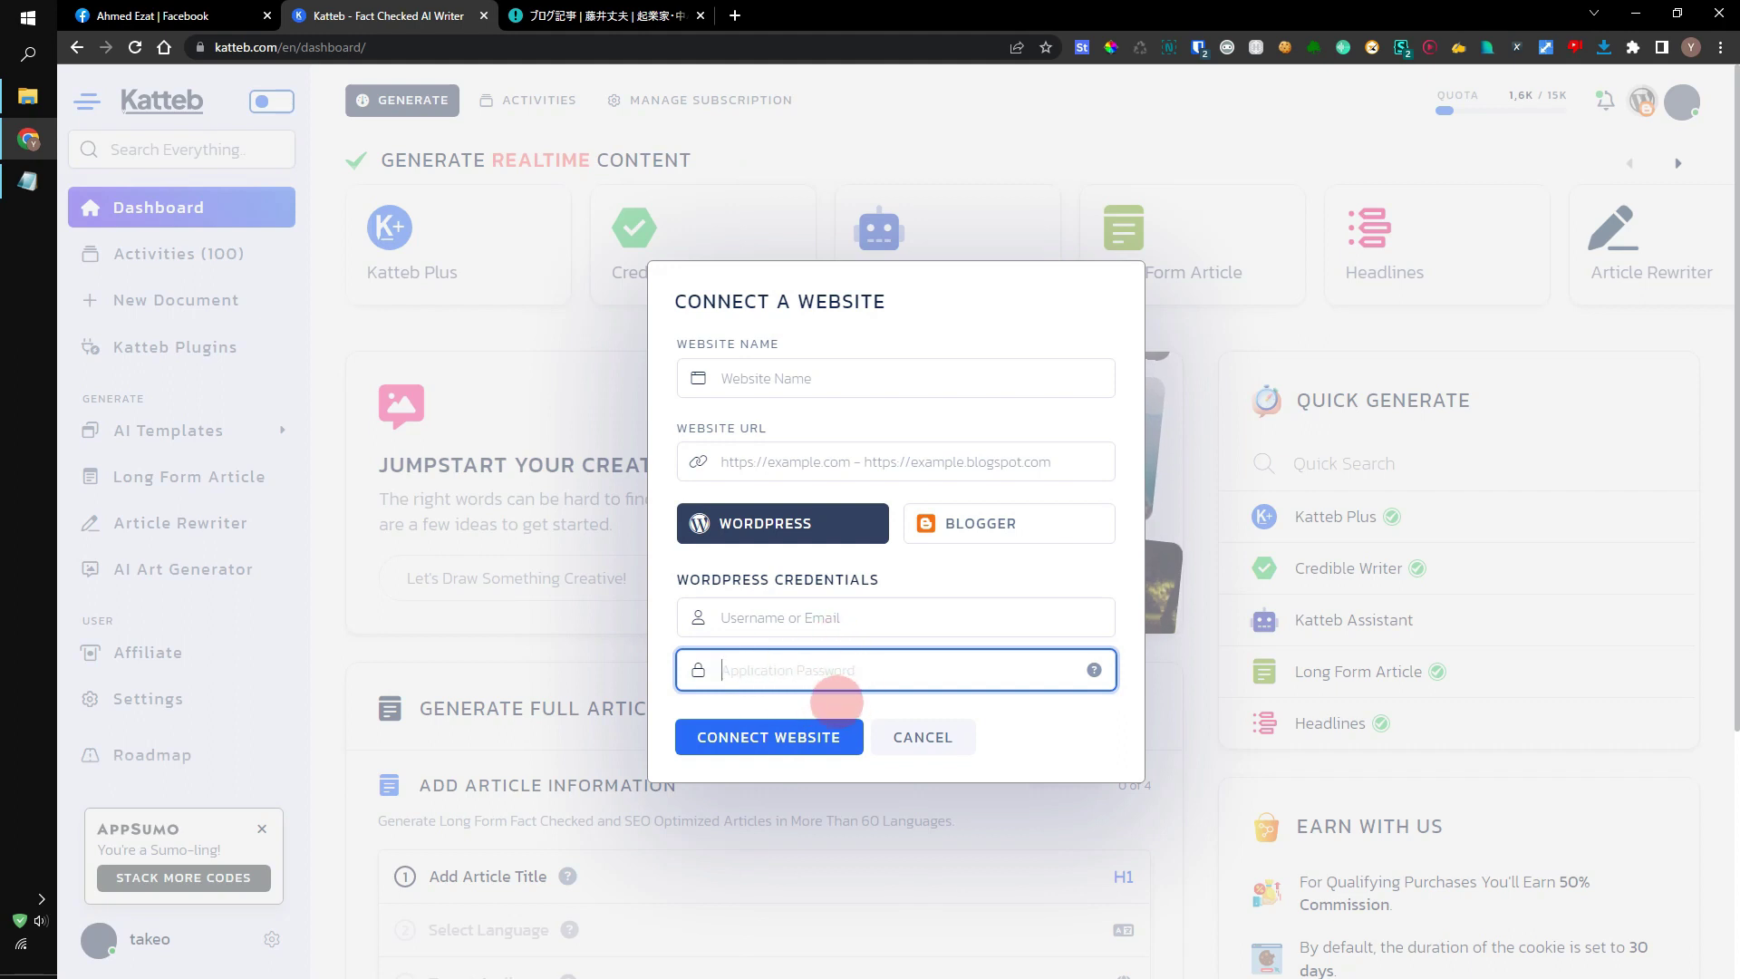
pyautogui.click(904, 732)
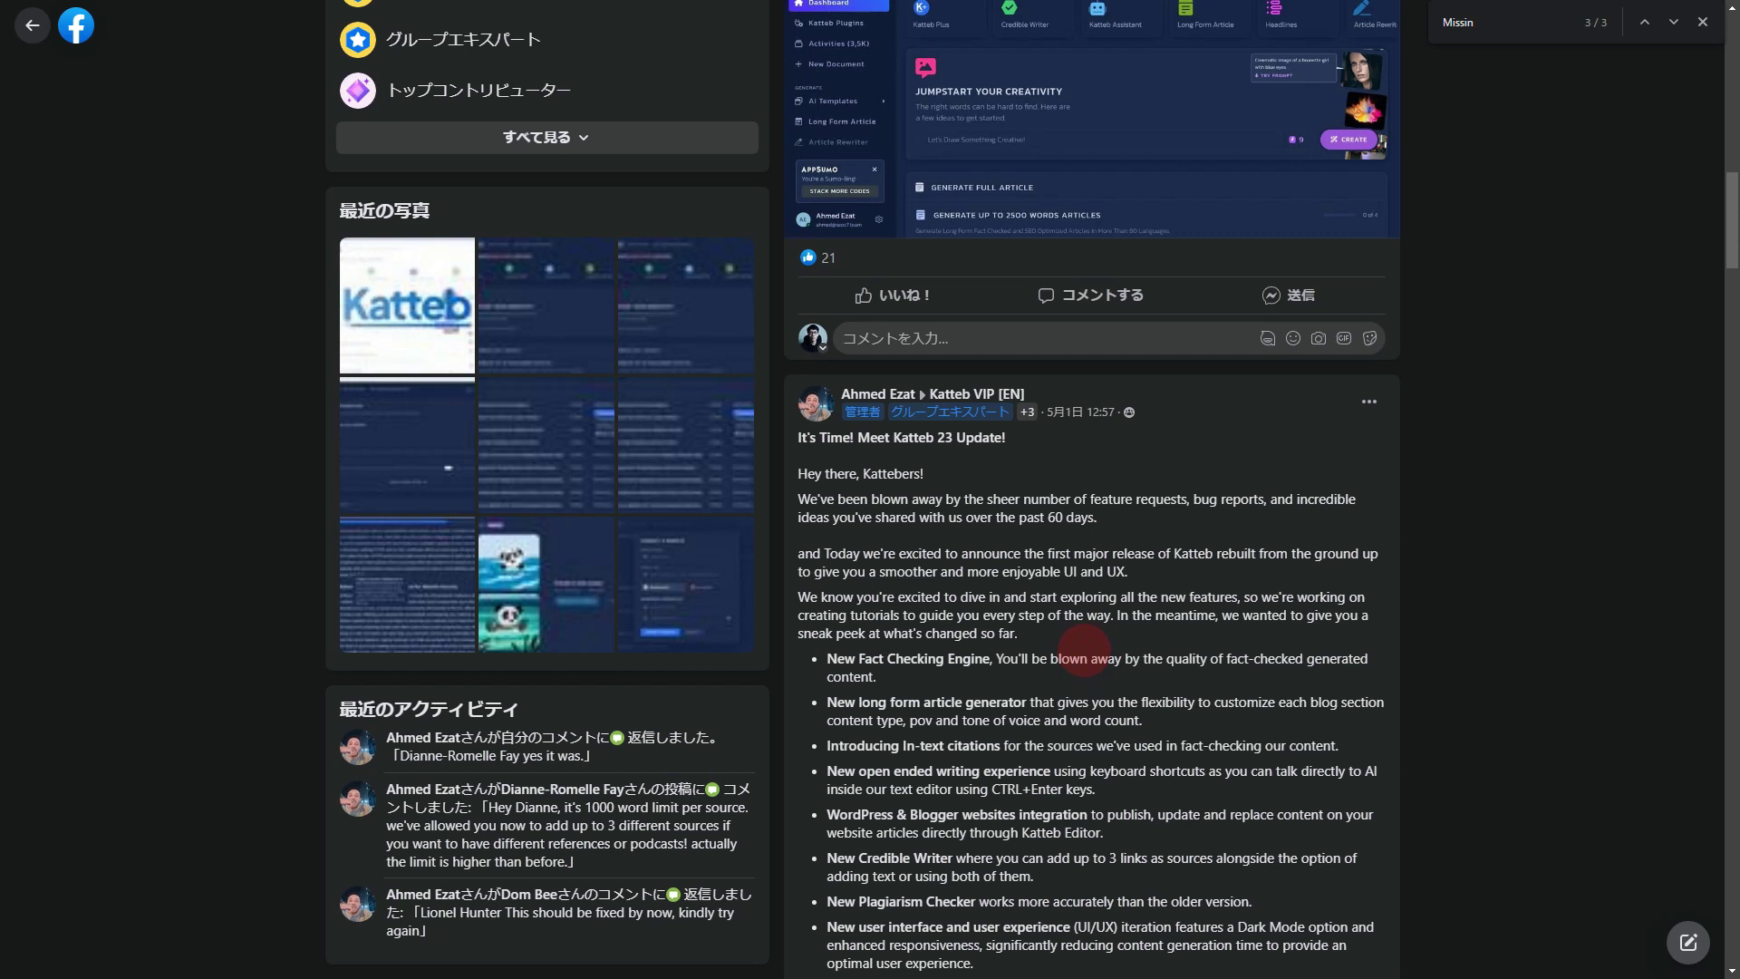
# Read the Katteb 23 update announcement and the newer posts in the Katteb VIP [EN] Facebook group
pyautogui.scroll(-3, 1083, 650)
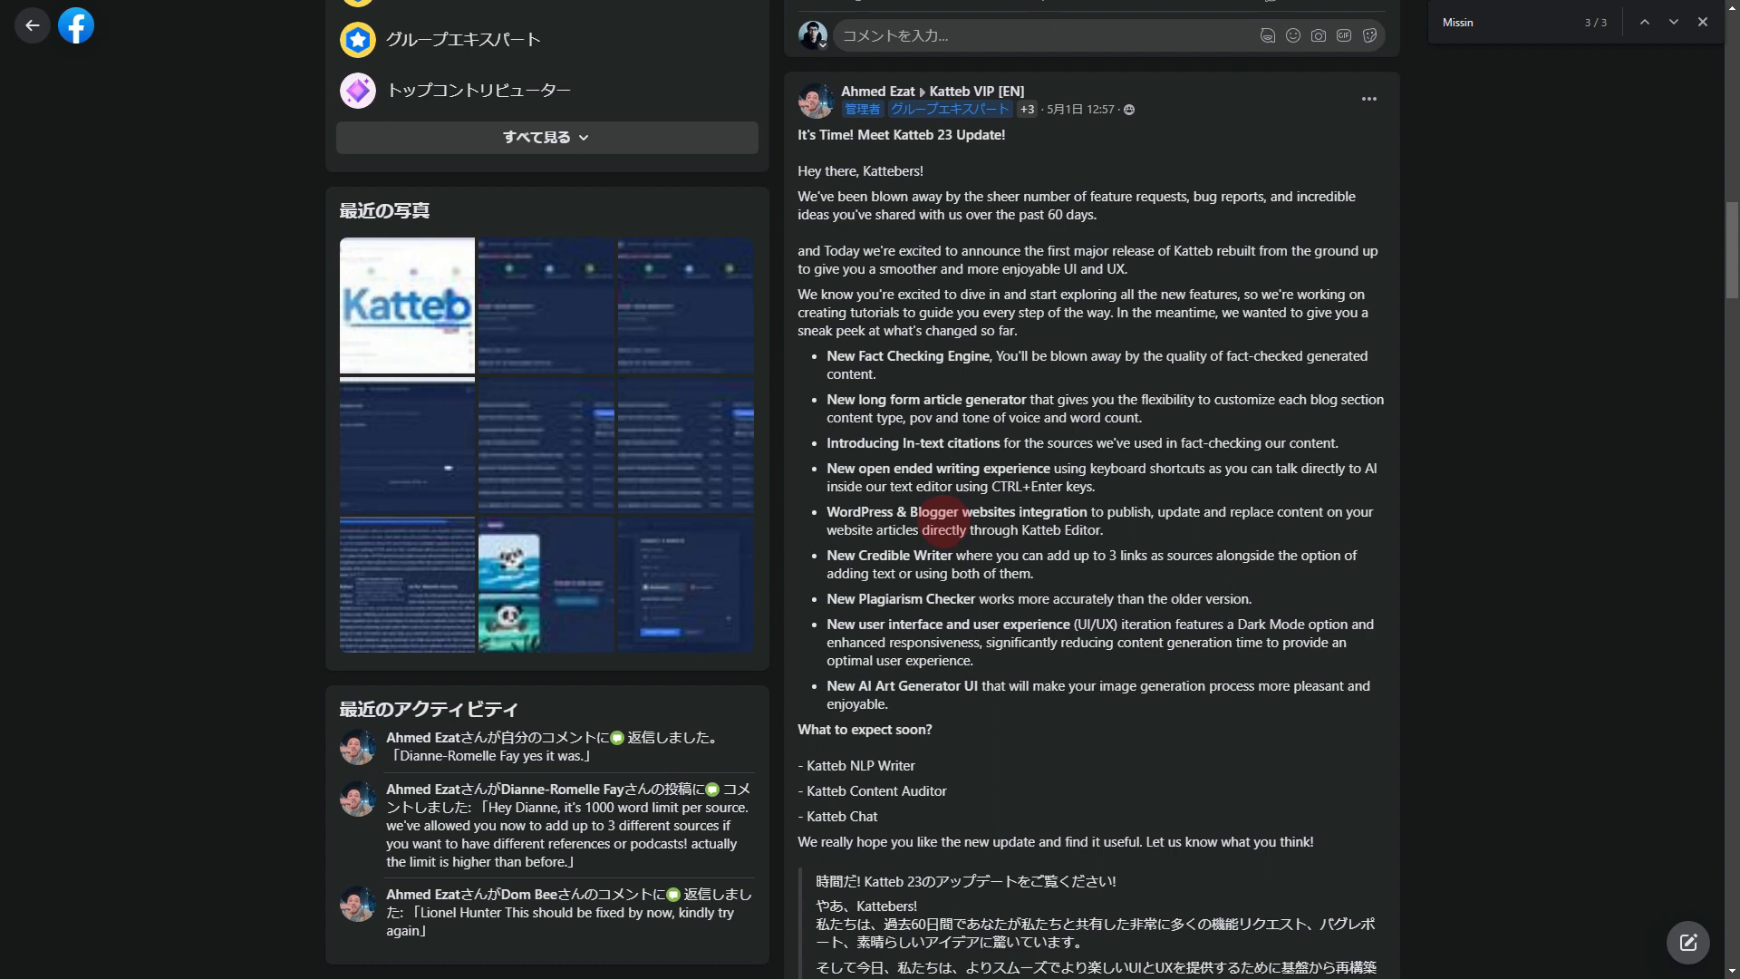
pyautogui.scroll(10, 942, 520)
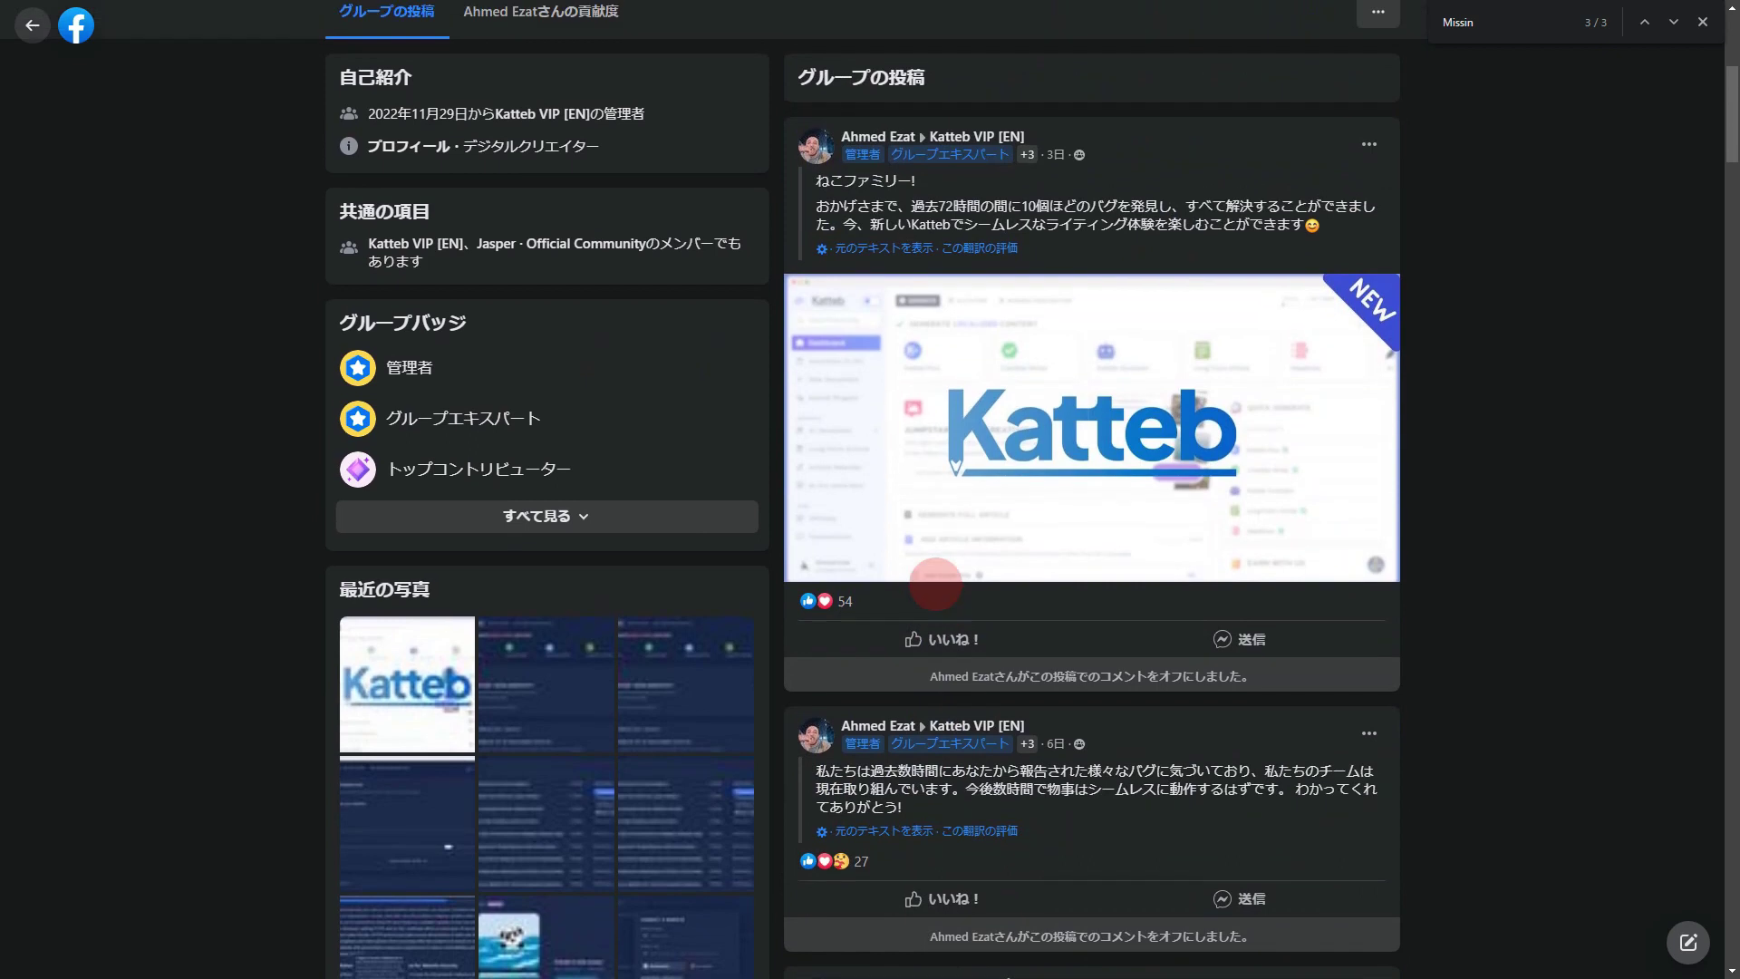
pyautogui.scroll(-3, 935, 583)
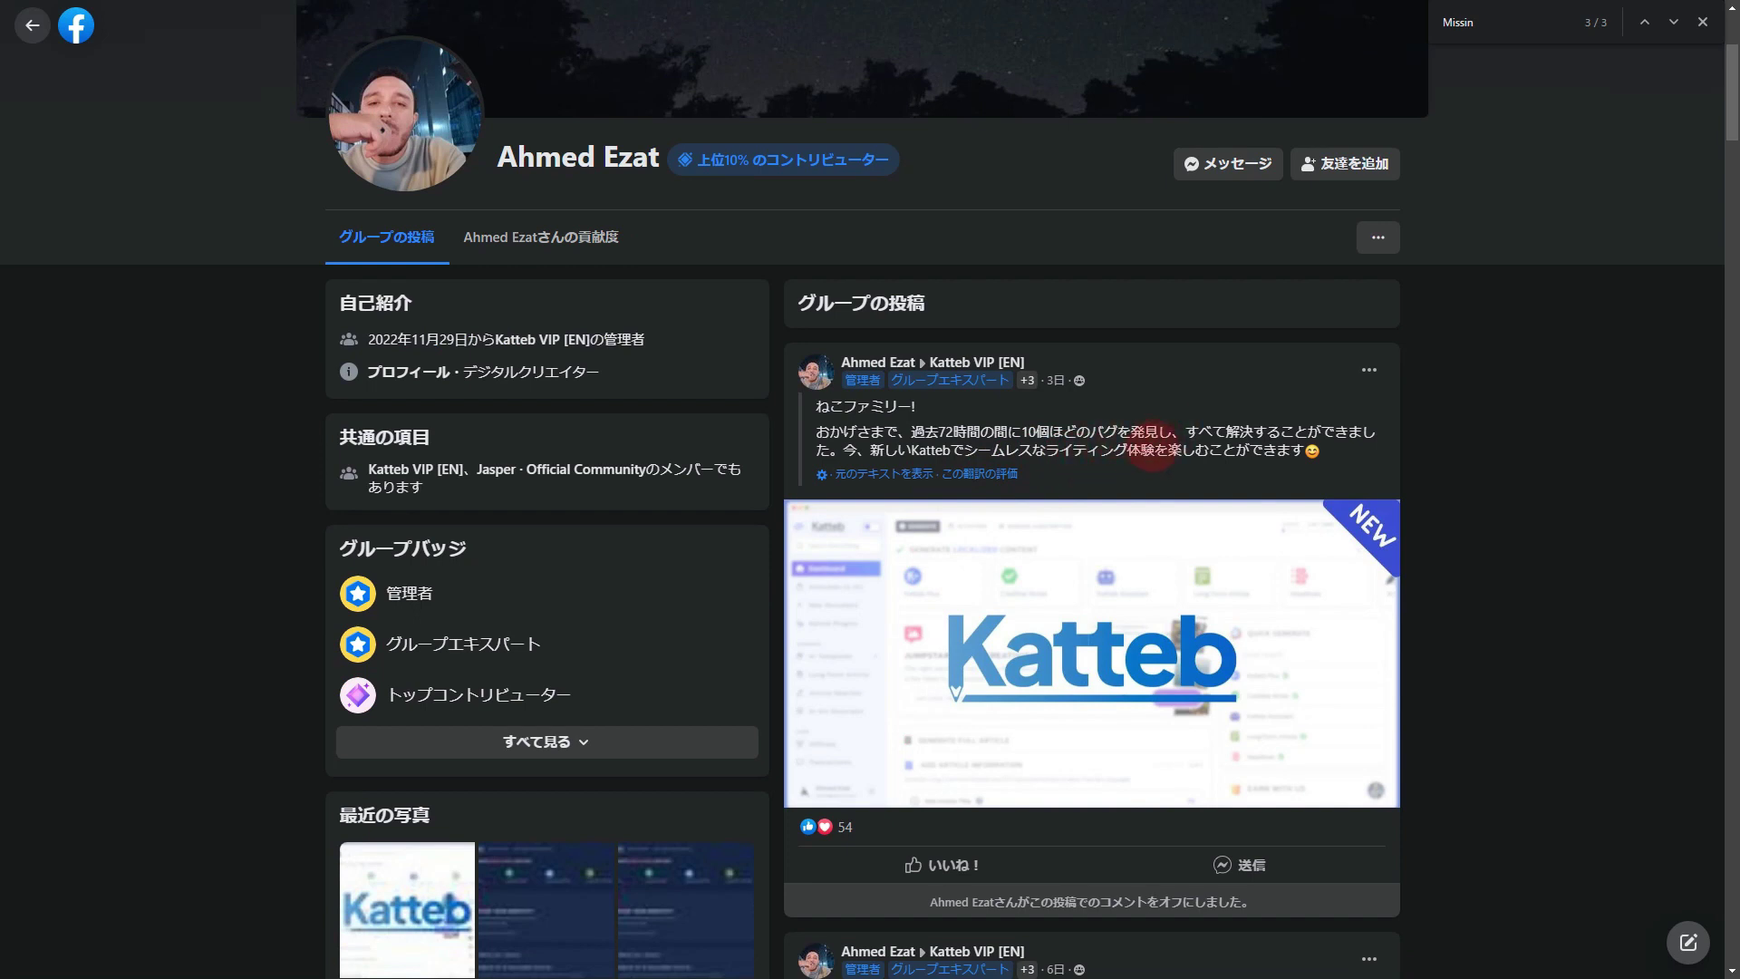
pyautogui.scroll(-8, 1152, 444)
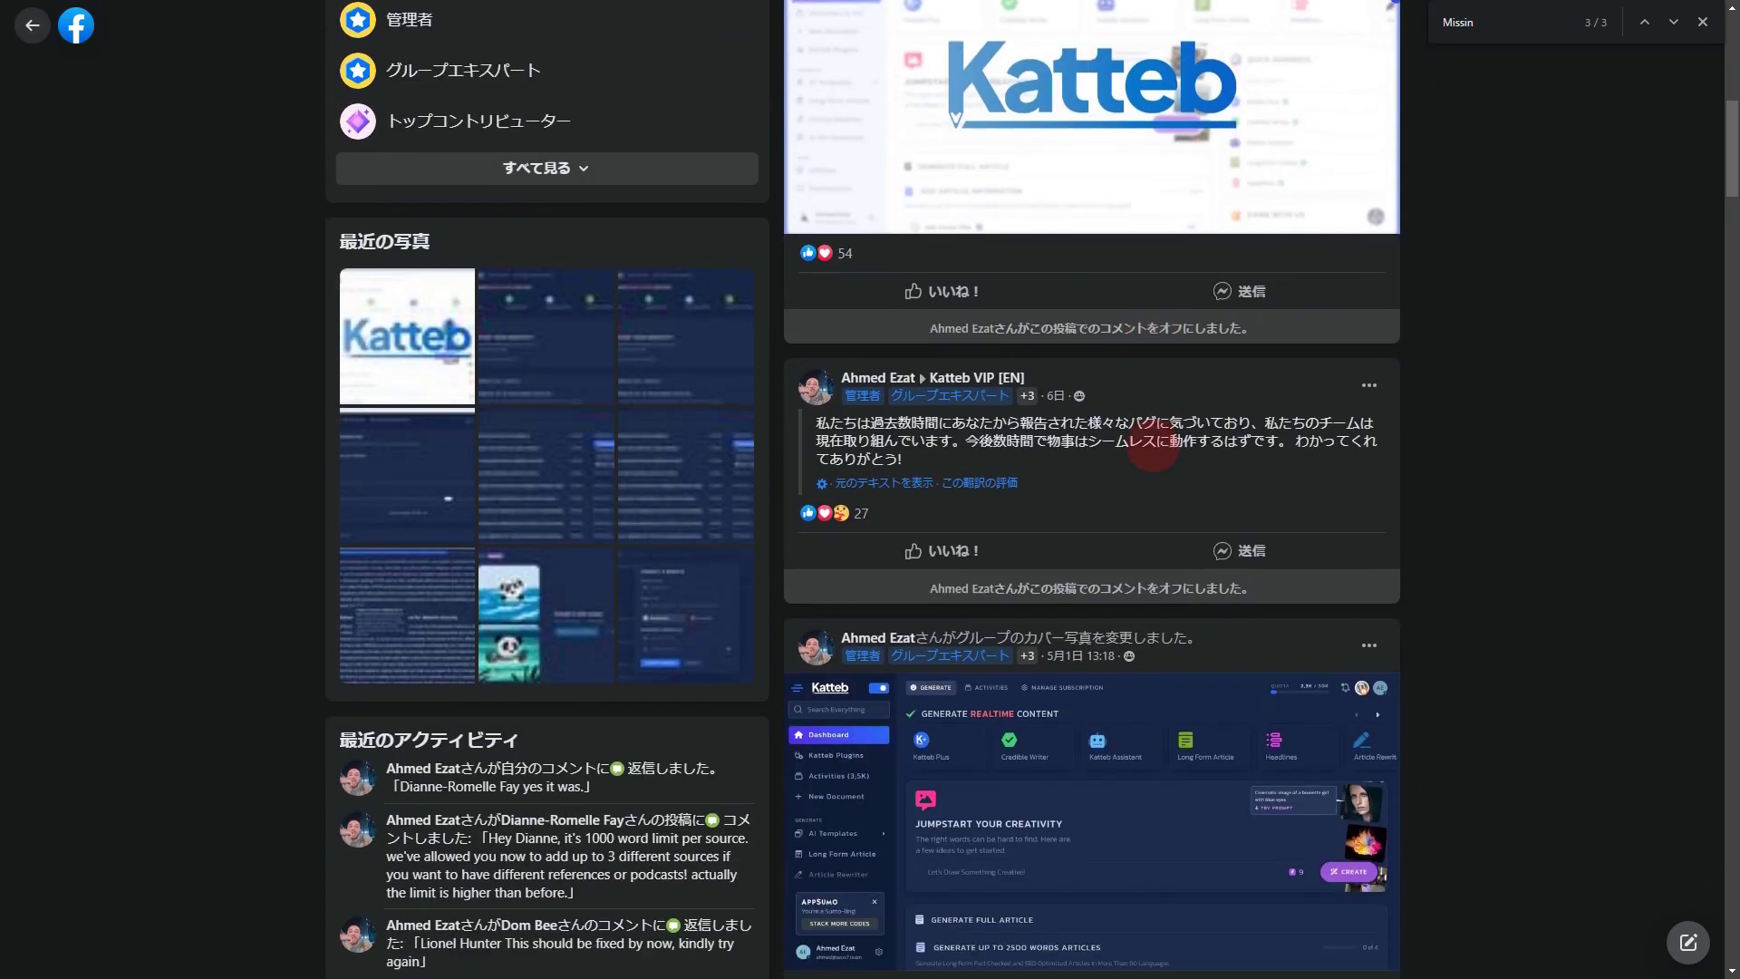
pyautogui.scroll(-3, 1152, 444)
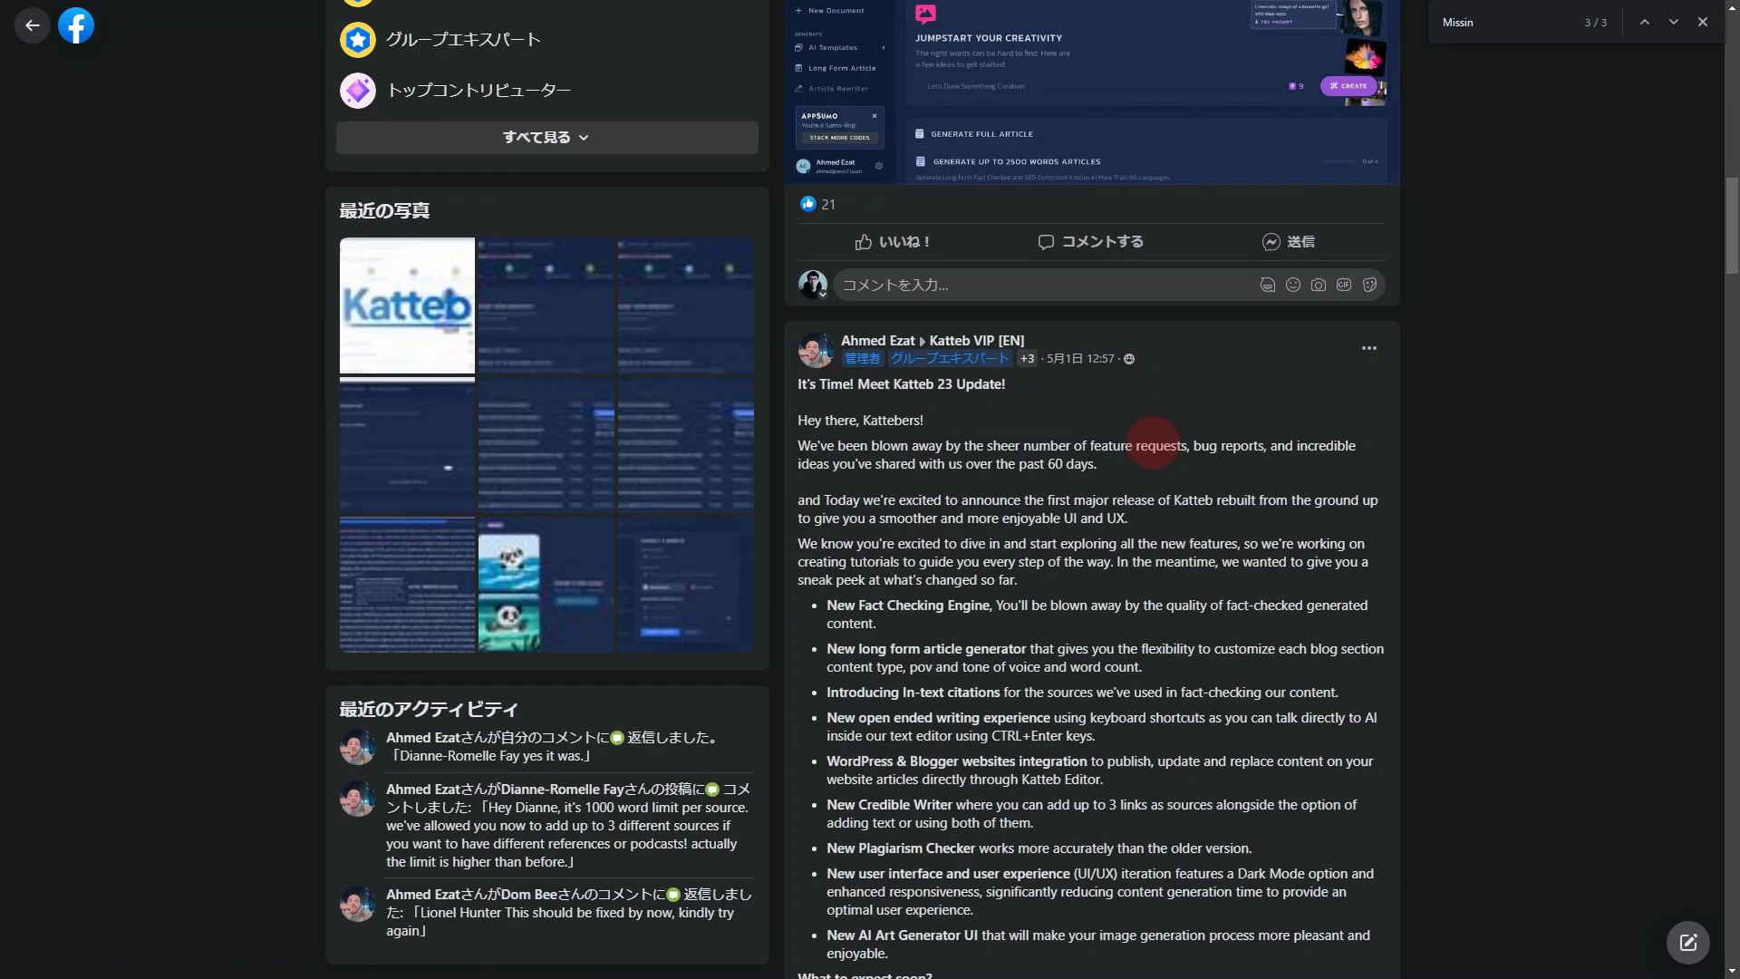